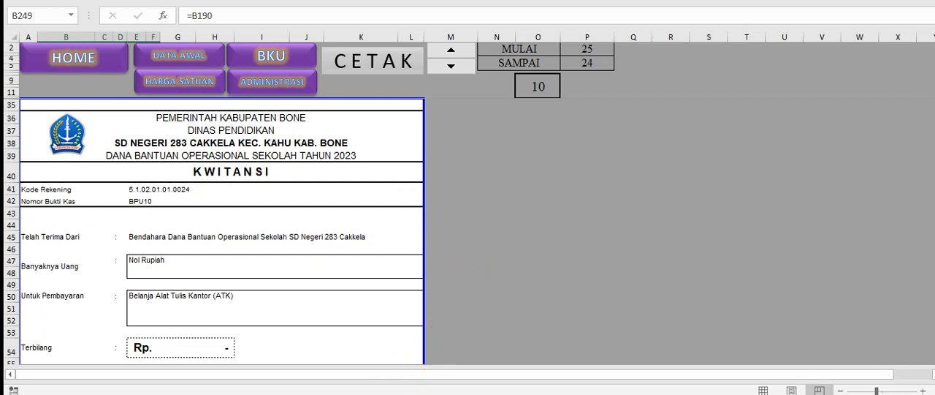
Switch to the PDF viewer and look through the March 2023 Buku Kas Umum
{"action": "left_click", "coordinate": [321, 393]}
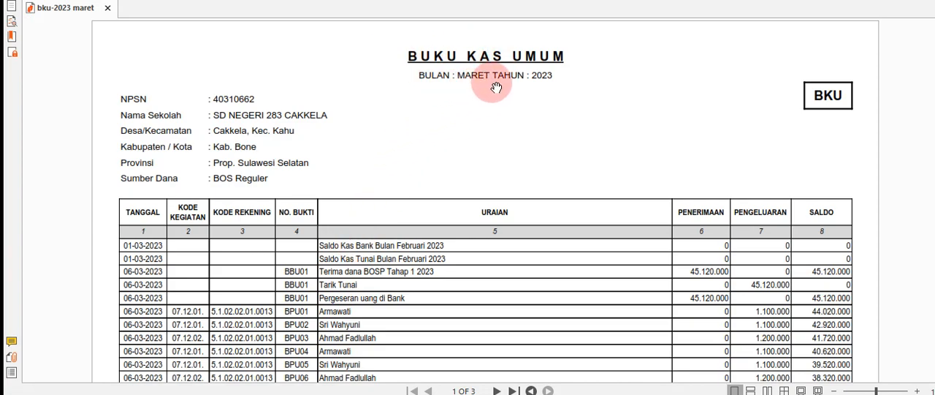
{"action": "scroll", "coordinate": [509, 142], "scroll_direction": "down", "scroll_amount": 5}
{"action": "scroll", "coordinate": [511, 142], "scroll_direction": "down", "scroll_amount": 5}
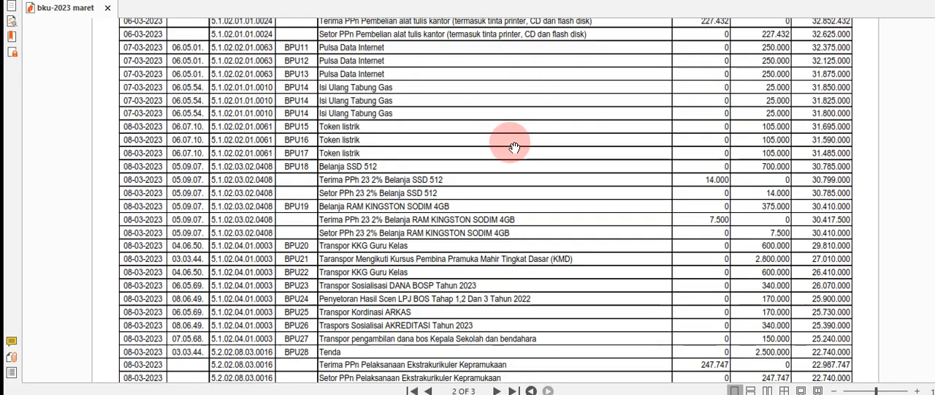
{"action": "scroll", "coordinate": [512, 146], "scroll_direction": "up", "scroll_amount": 10}
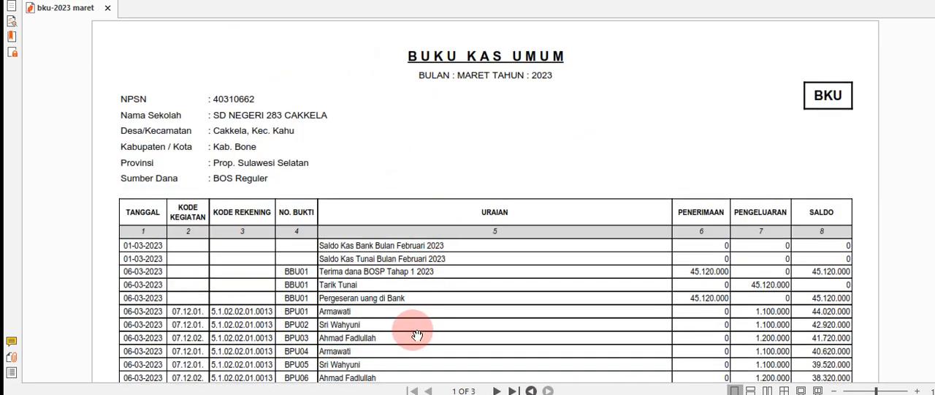
Switch to the bku-2023 maret workbook in Excel and examine the KODE REKENING entries of the red transaction rows
{"action": "mouse_move", "coordinate": [394, 394]}
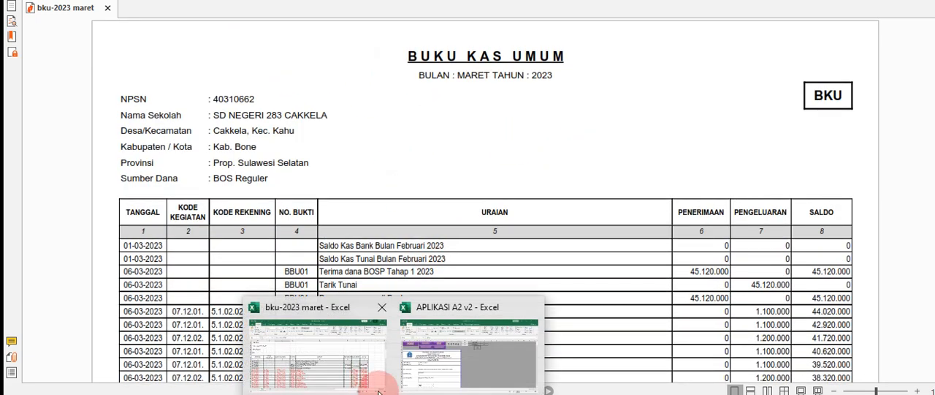
{"action": "left_click", "coordinate": [326, 362]}
{"action": "left_click", "coordinate": [219, 223]}
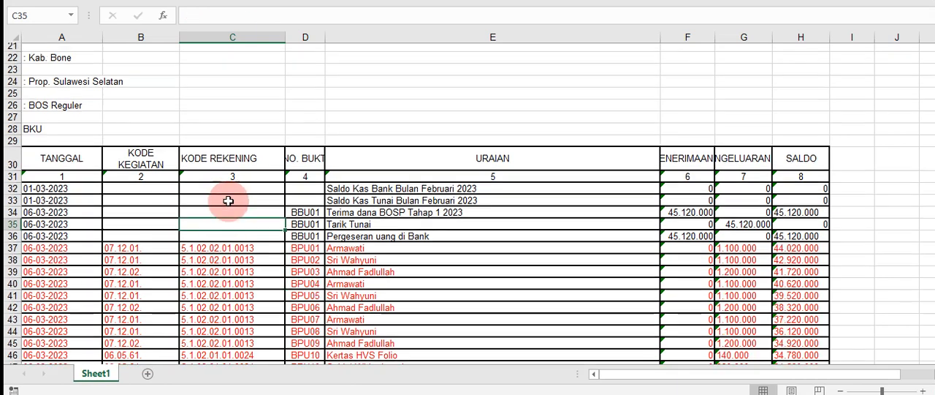
{"action": "scroll", "coordinate": [228, 201], "scroll_direction": "up", "scroll_amount": 7}
{"action": "scroll", "coordinate": [227, 200], "scroll_direction": "down", "scroll_amount": 11}
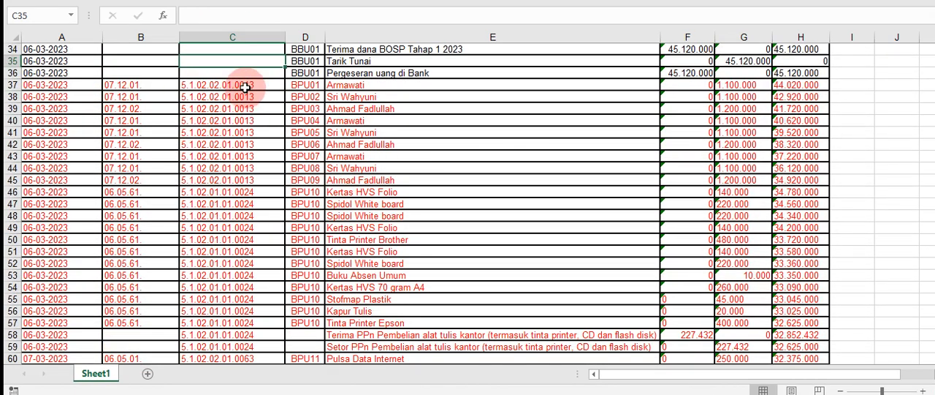
{"action": "left_click_drag", "start_coordinate": [246, 87], "coordinate": [269, 227]}
{"action": "scroll", "coordinate": [241, 131], "scroll_direction": "up", "scroll_amount": 2}
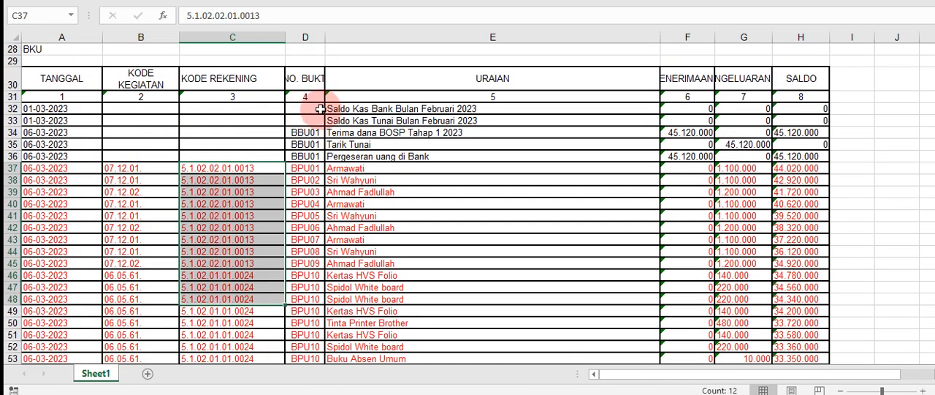
Compare the opening rows 32 to 36 with the date, activity code and account code entries from row 37 on
{"action": "left_click_drag", "start_coordinate": [313, 108], "coordinate": [322, 165]}
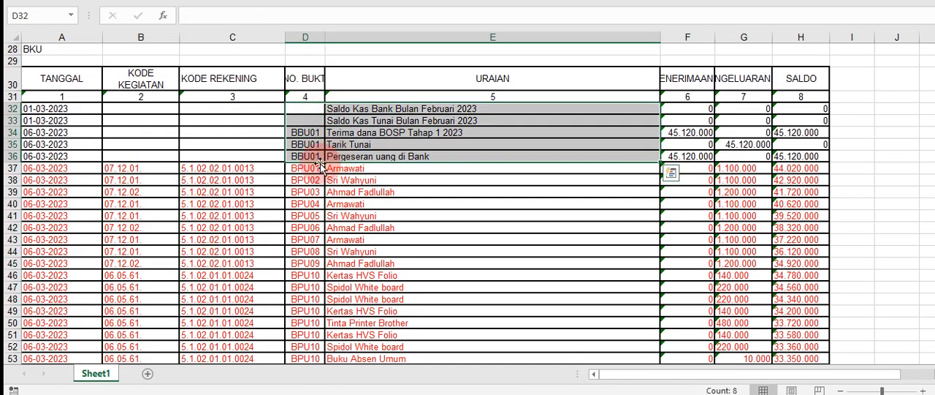
{"action": "left_click_drag", "start_coordinate": [261, 168], "coordinate": [259, 227]}
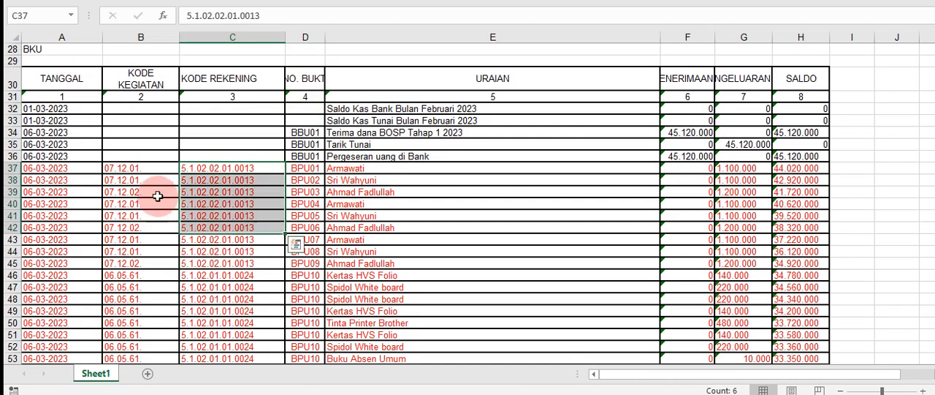
{"action": "left_click_drag", "start_coordinate": [140, 169], "coordinate": [142, 205]}
{"action": "left_click", "coordinate": [57, 174]}
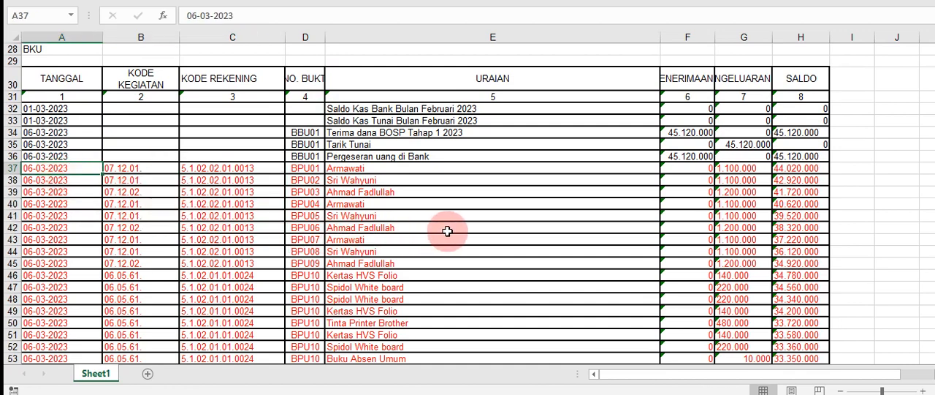
{"action": "left_click", "coordinate": [265, 235]}
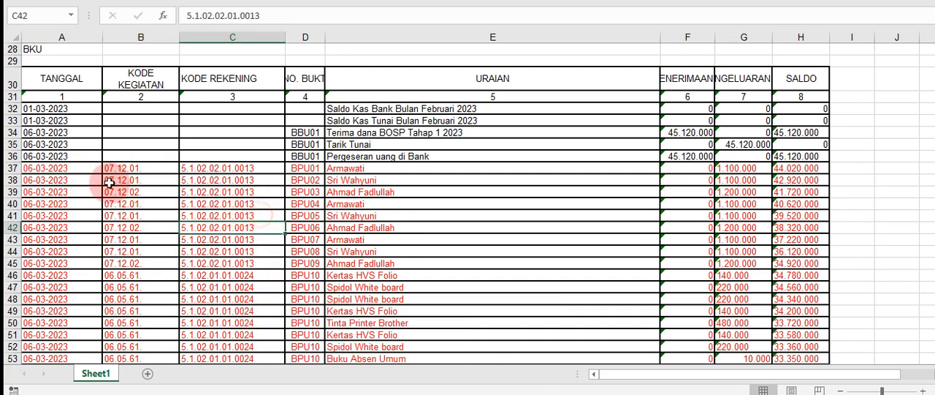
Examine the BPU01 transaction's date, codes, receipt number, description, PENERIMAAN and PENGELUARAN entries
{"action": "left_click", "coordinate": [58, 168]}
{"action": "left_click", "coordinate": [124, 180]}
{"action": "left_click", "coordinate": [216, 170]}
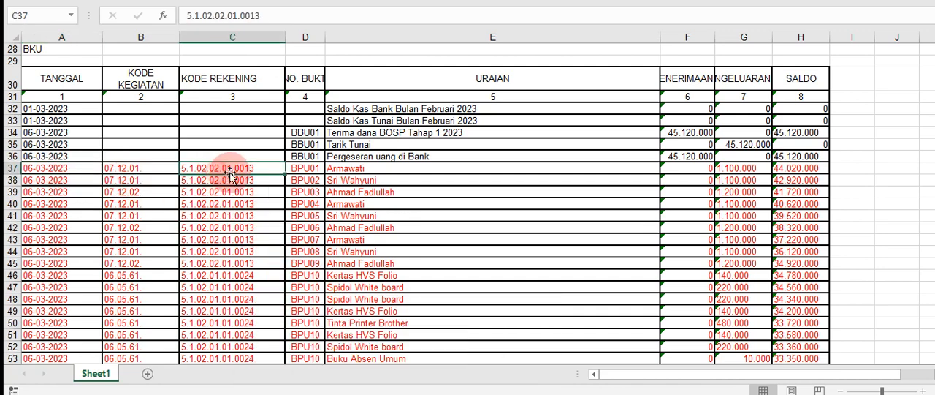
{"action": "left_click", "coordinate": [310, 168]}
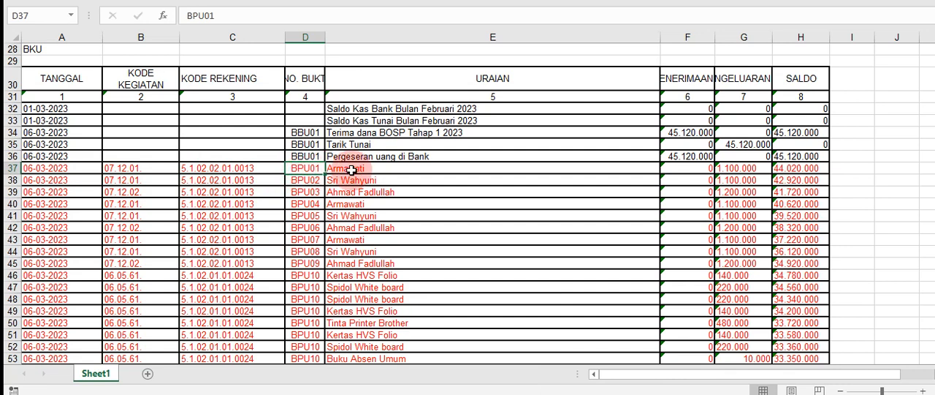
{"action": "left_click", "coordinate": [351, 170]}
{"action": "left_click", "coordinate": [674, 172]}
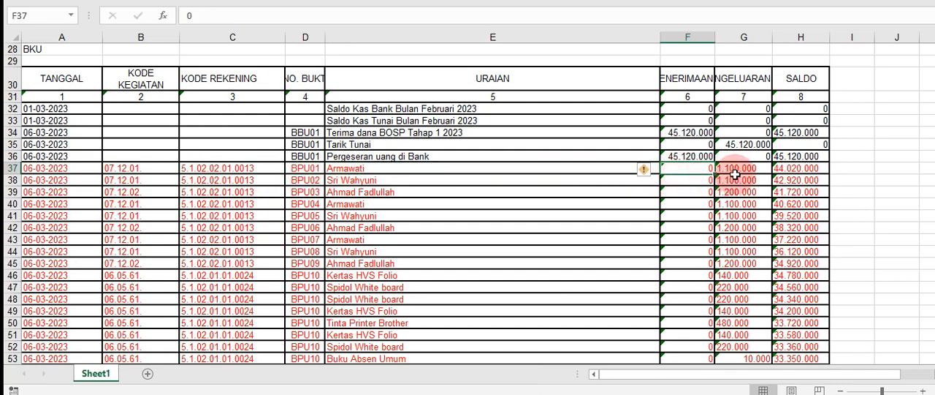
{"action": "left_click", "coordinate": [727, 180]}
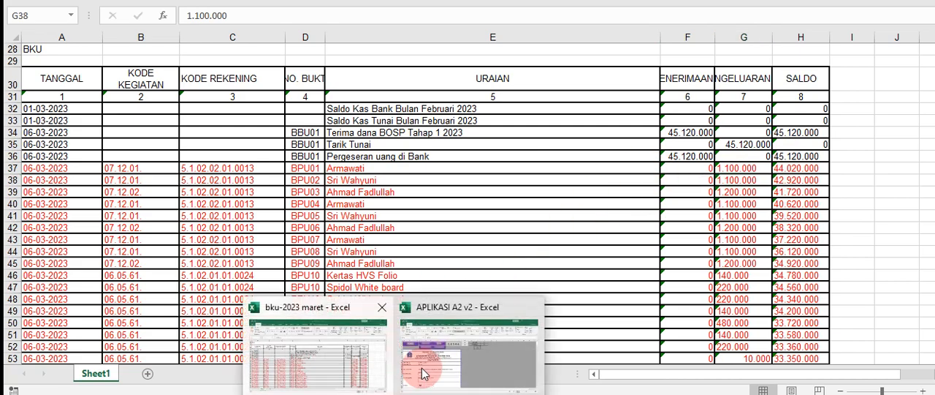
Copy the PENGELUARAN amounts in G37:G94 and open the DATA AWAL sheet of the APLIKASI A2 v2 workbook
{"action": "left_click_drag", "start_coordinate": [727, 168], "coordinate": [746, 310]}
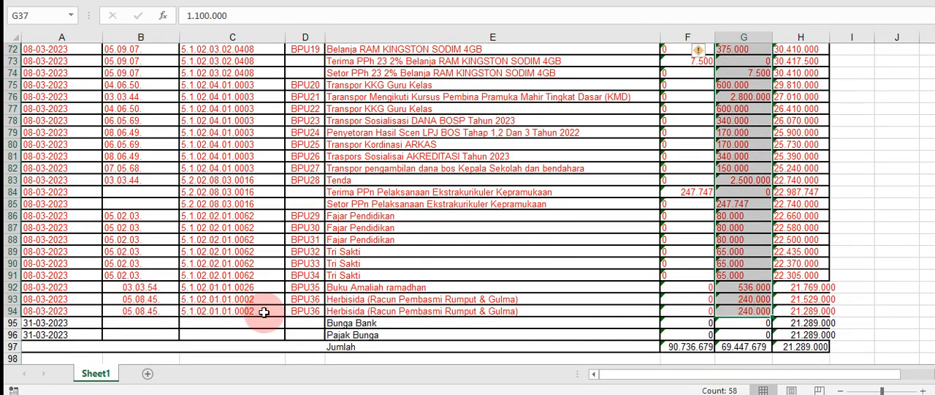
{"action": "key", "text": "ctrl+c"}
{"action": "left_click", "coordinate": [394, 394]}
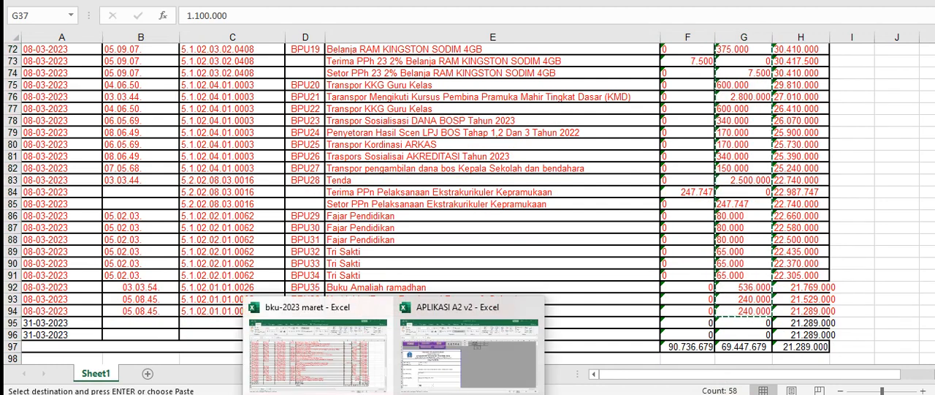
{"action": "left_click", "coordinate": [428, 379]}
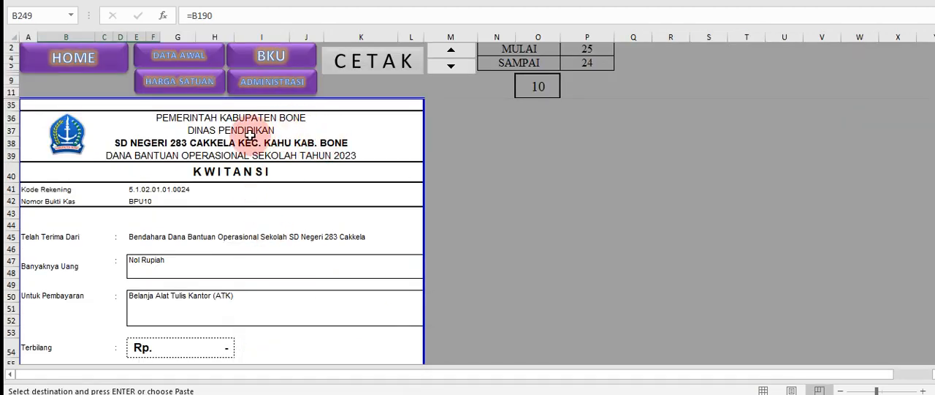
{"action": "left_click", "coordinate": [186, 63]}
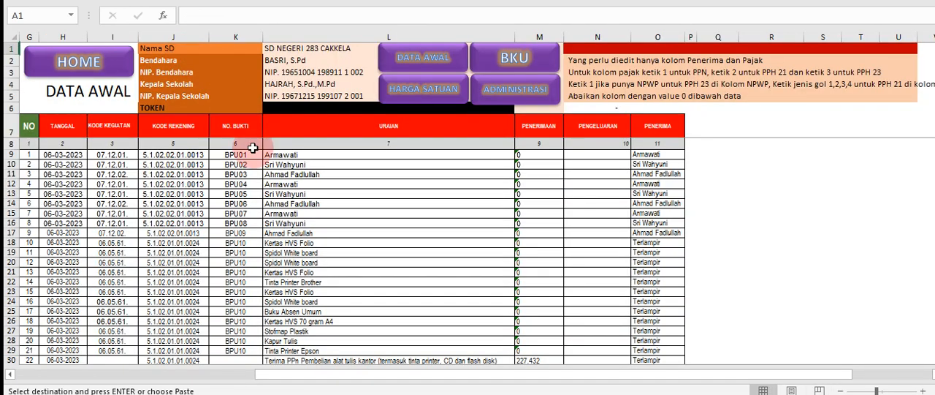
Check the date, activity code, account code and receipt number columns in DATA AWAL against the bku-2023 maret workbook
{"action": "left_click", "coordinate": [267, 223]}
{"action": "left_click", "coordinate": [66, 183]}
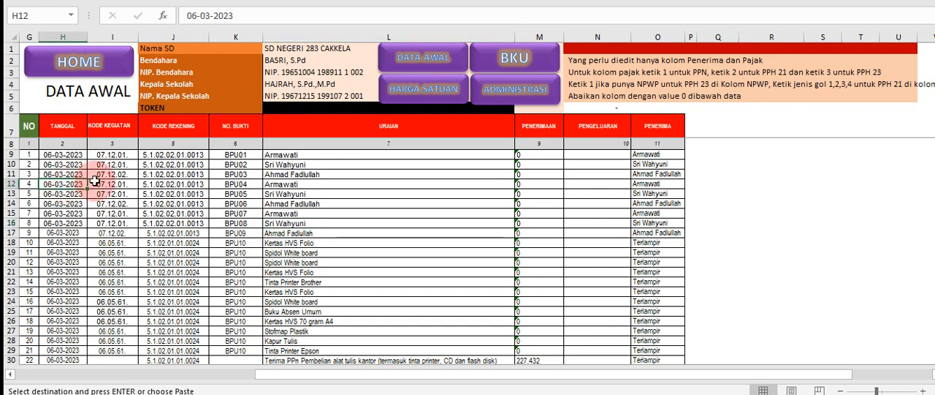
{"action": "left_click", "coordinate": [113, 183]}
{"action": "left_click", "coordinate": [194, 184]}
{"action": "left_click", "coordinate": [245, 174]}
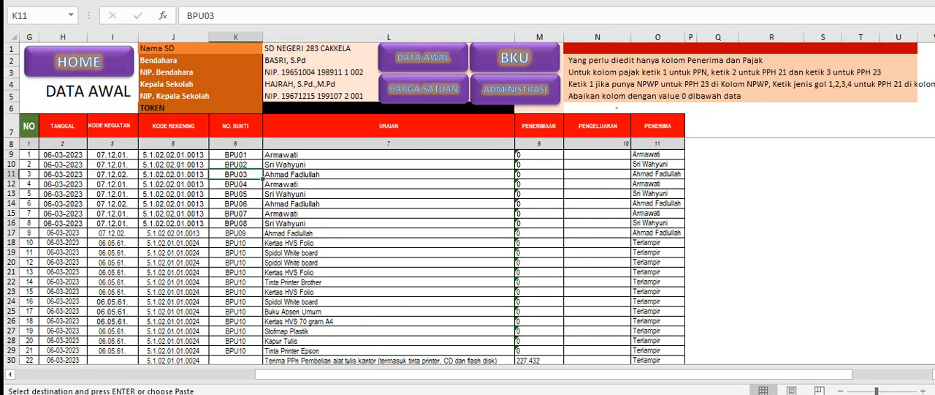
{"action": "mouse_move", "coordinate": [410, 383]}
{"action": "left_click", "coordinate": [321, 365]}
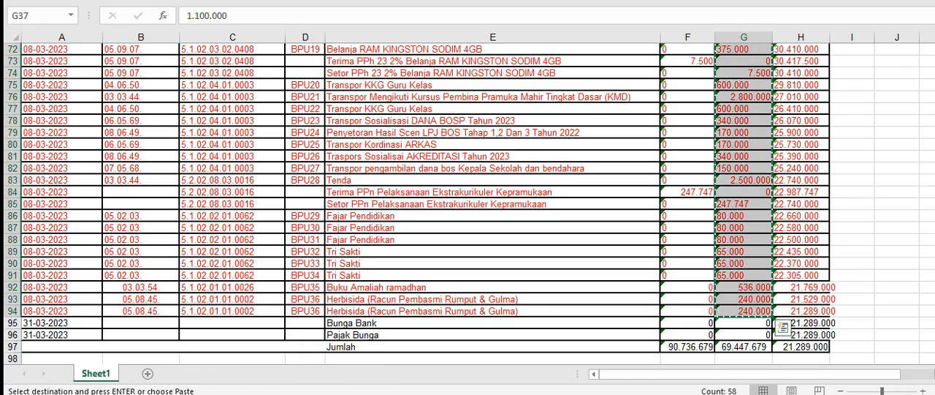
{"action": "left_click", "coordinate": [431, 369]}
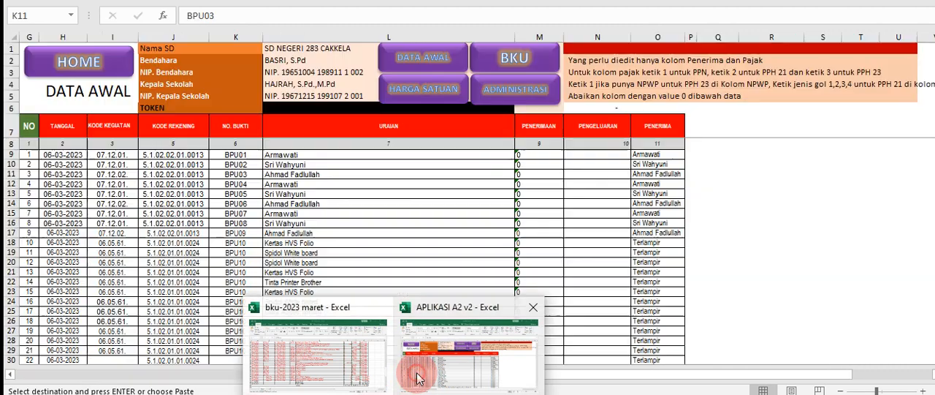
Paste the copied amounts into the PENGELUARAN column of DATA AWAL, starting at cell N9
{"action": "left_click", "coordinate": [572, 204]}
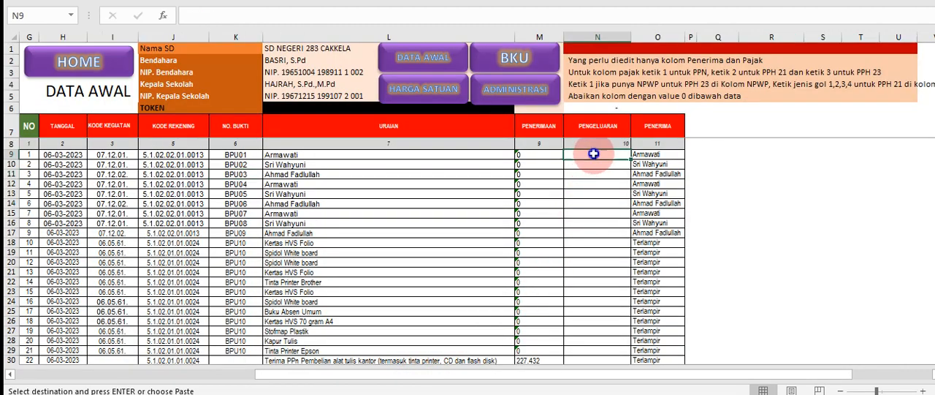
{"action": "right_click", "coordinate": [593, 154]}
{"action": "left_click", "coordinate": [644, 147]}
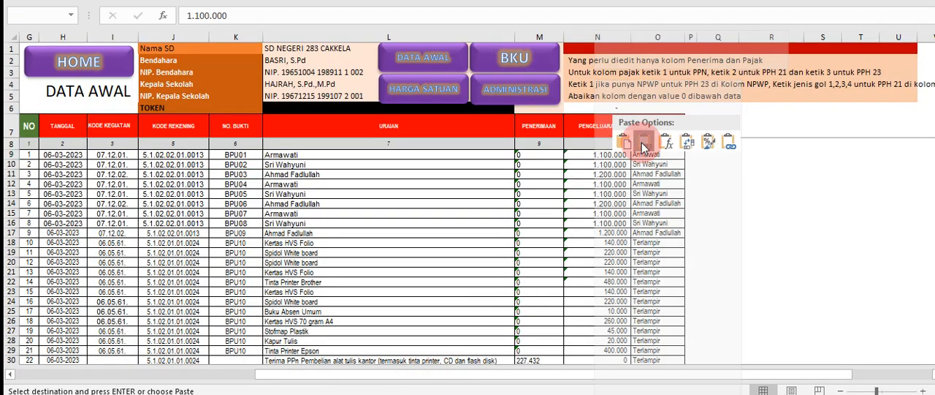
Review the pasted PENGELUARAN amounts down the DATA AWAL table
{"action": "left_click", "coordinate": [612, 166]}
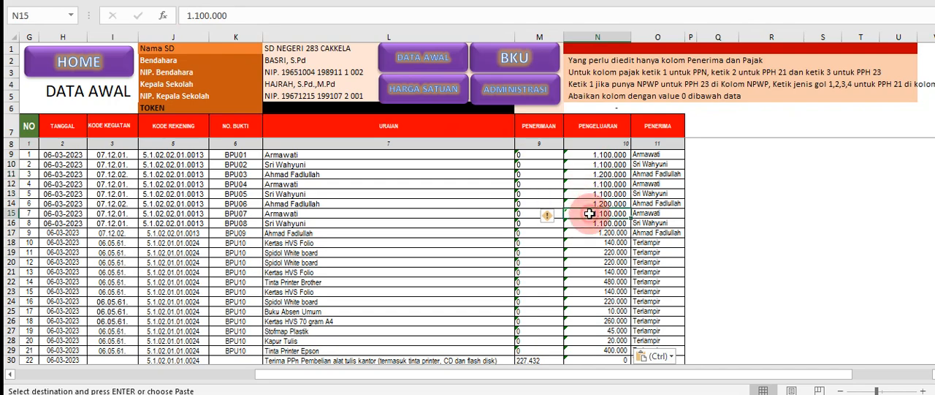
{"action": "scroll", "coordinate": [589, 214], "scroll_direction": "down", "scroll_amount": 6}
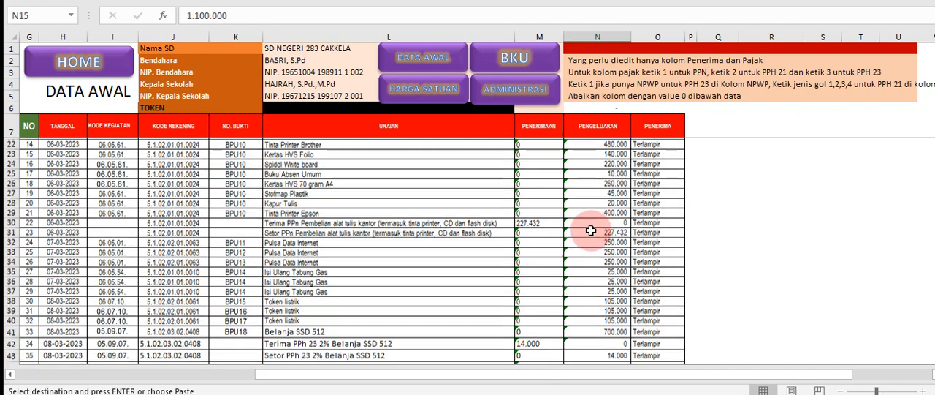
{"action": "scroll", "coordinate": [599, 334], "scroll_direction": "down", "scroll_amount": 5}
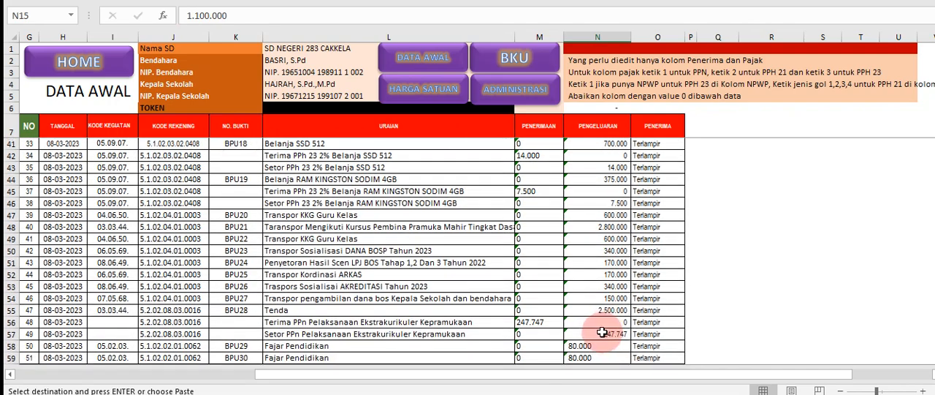
{"action": "scroll", "coordinate": [601, 329], "scroll_direction": "up", "scroll_amount": 10}
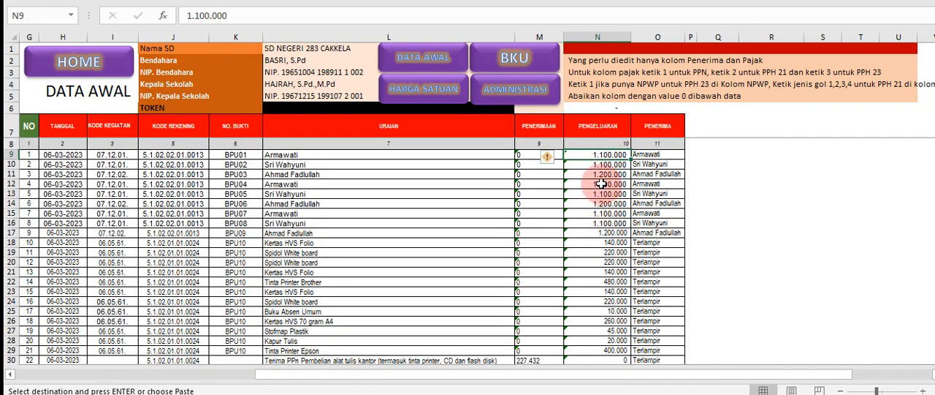
Remove all periods from the PENGELUARAN amounts in N9:N66 by replacing "." with nothing
{"action": "left_click_drag", "start_coordinate": [599, 154], "coordinate": [606, 309]}
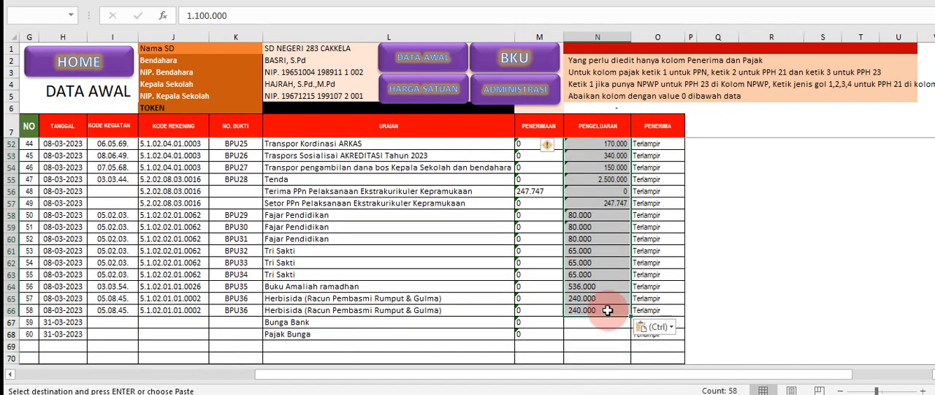
{"action": "key", "text": "ctrl+f"}
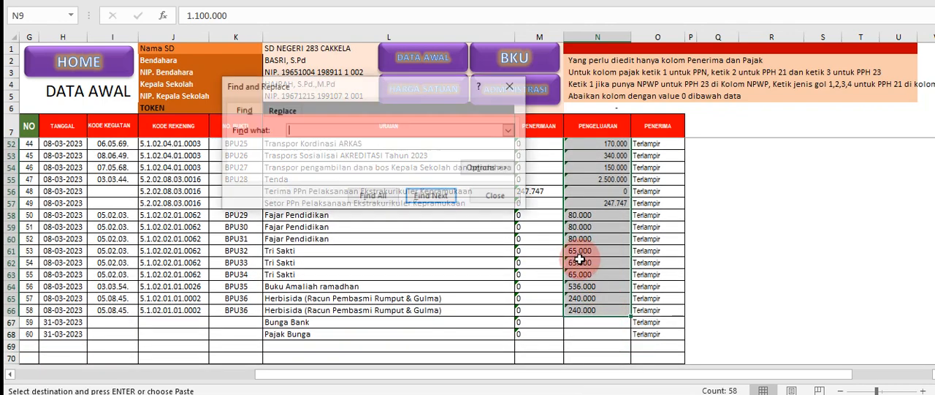
{"action": "left_click", "coordinate": [283, 111]}
{"action": "left_click", "coordinate": [293, 149]}
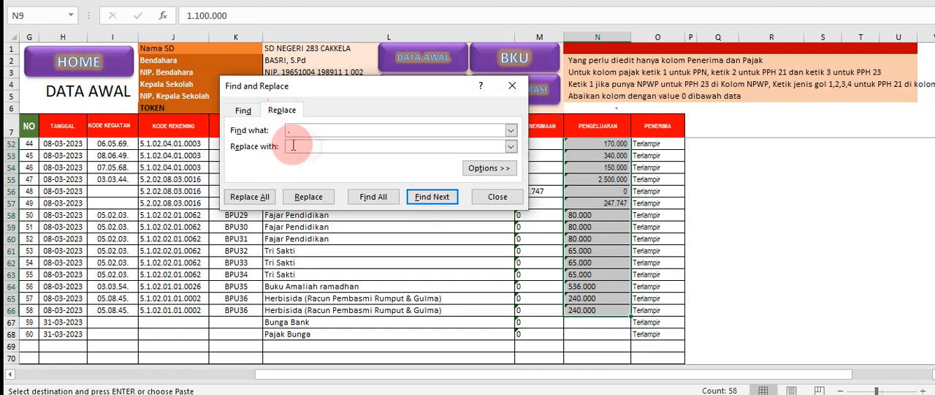
{"action": "left_click", "coordinate": [249, 197]}
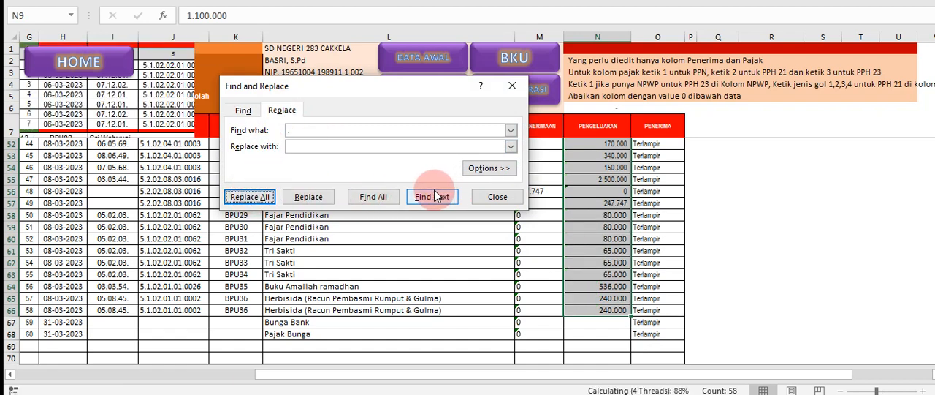
{"action": "left_click", "coordinate": [654, 131]}
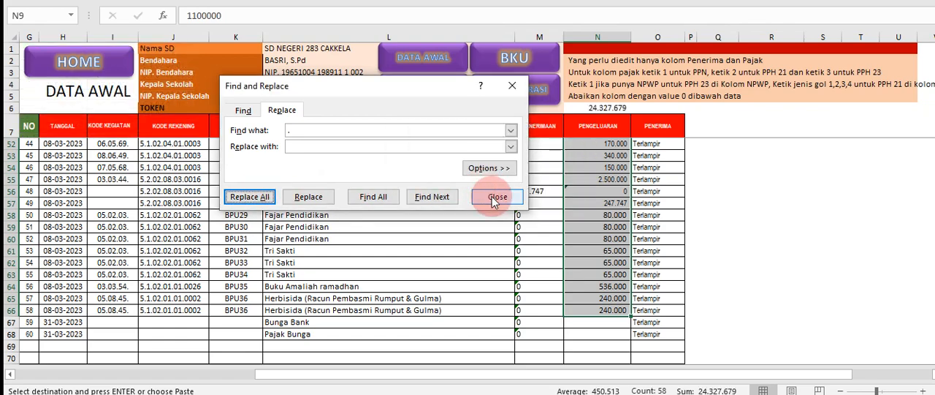
{"action": "left_click", "coordinate": [495, 198]}
{"action": "left_click", "coordinate": [597, 227]}
{"action": "scroll", "coordinate": [597, 216], "scroll_direction": "up", "scroll_amount": 9}
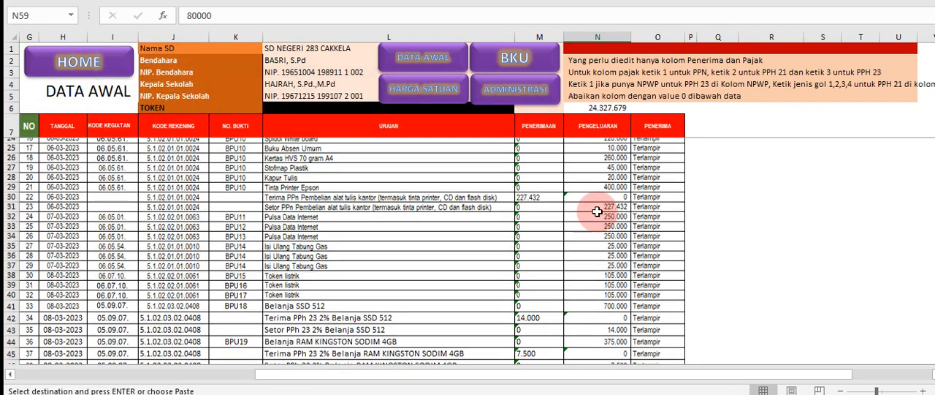
Review the converted PENGELUARAN amounts and the PENERIMAAN values in the first rows of the DATA AWAL table
{"action": "scroll", "coordinate": [597, 211], "scroll_direction": "up", "scroll_amount": 5}
{"action": "left_click", "coordinate": [598, 193]}
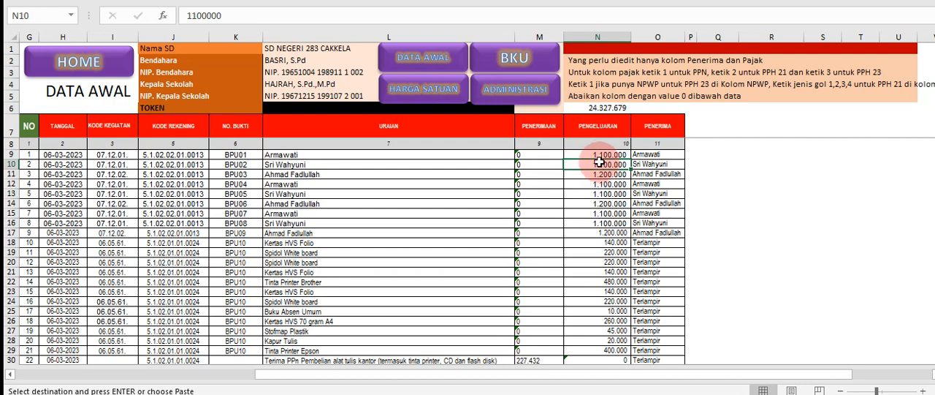
{"action": "left_click", "coordinate": [599, 173]}
{"action": "type", "text": "1.200.000"}
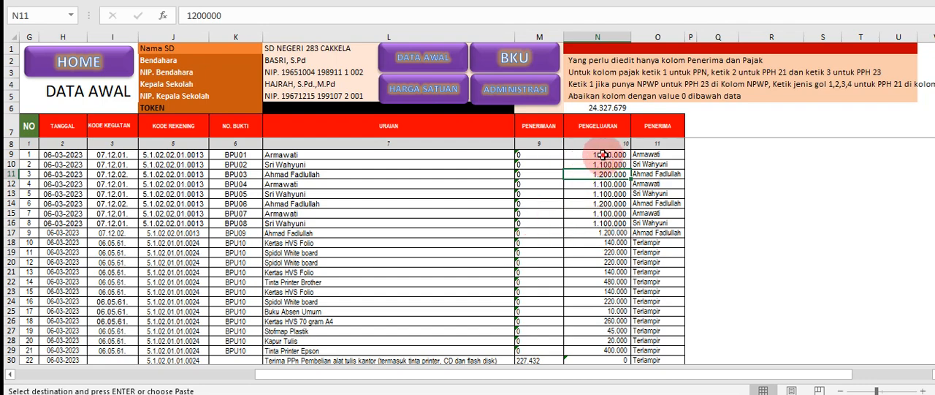
{"action": "left_click_drag", "start_coordinate": [603, 155], "coordinate": [606, 242]}
{"action": "left_click", "coordinate": [506, 262]}
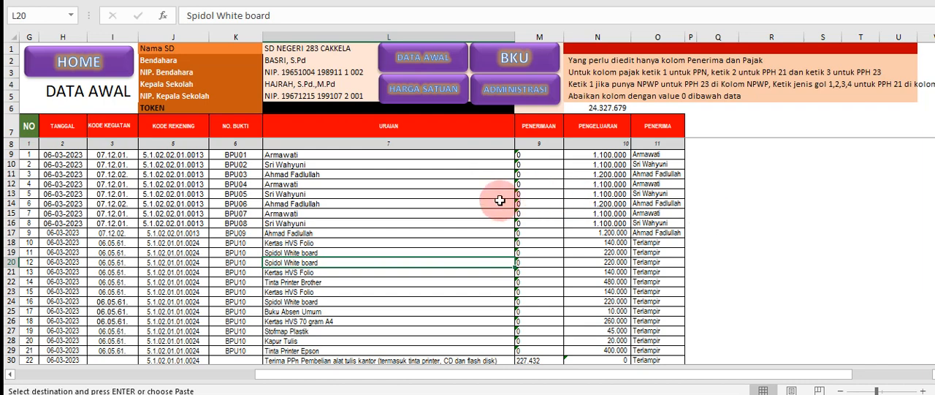
{"action": "left_click", "coordinate": [550, 165]}
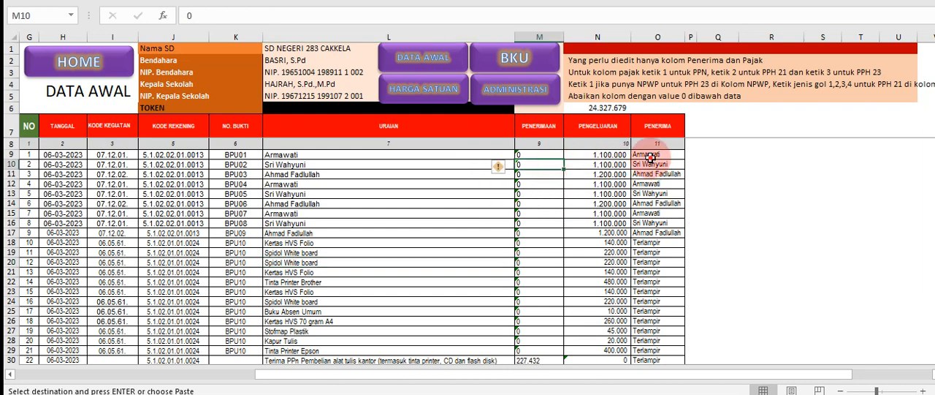
Compare the recipients in the PENERIMA column with the URAIAN entries for receipts BPU01 to BPU09
{"action": "left_click", "coordinate": [650, 155]}
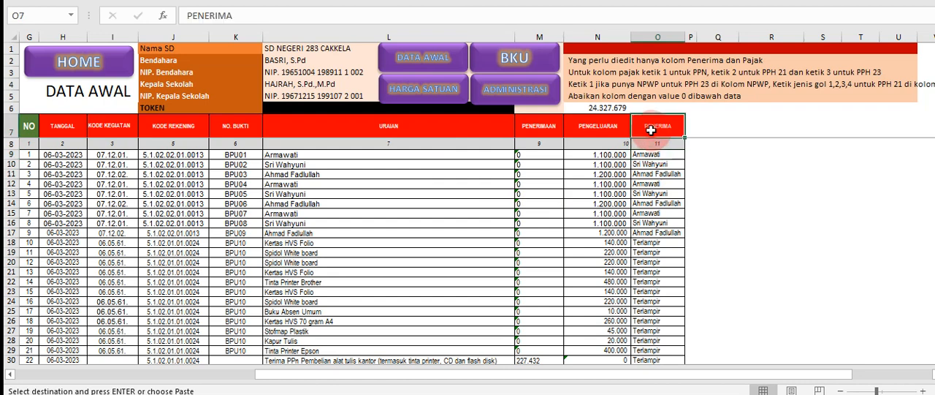
{"action": "left_click", "coordinate": [291, 155]}
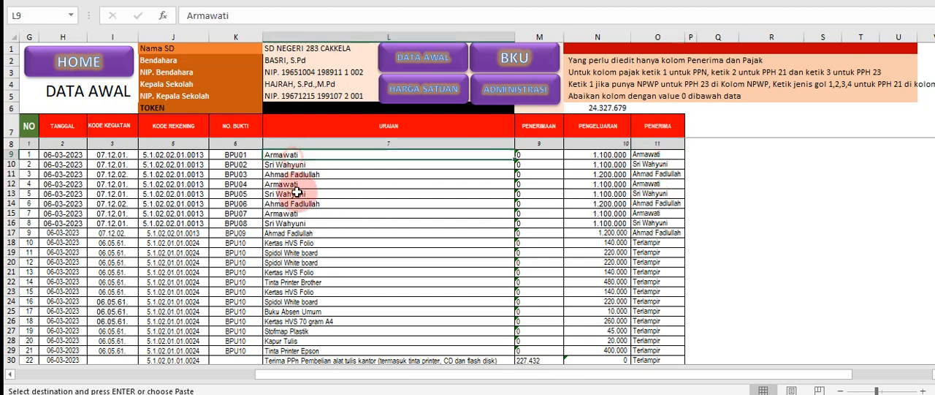
{"action": "left_click_drag", "start_coordinate": [296, 191], "coordinate": [301, 224]}
{"action": "left_click", "coordinate": [650, 156]}
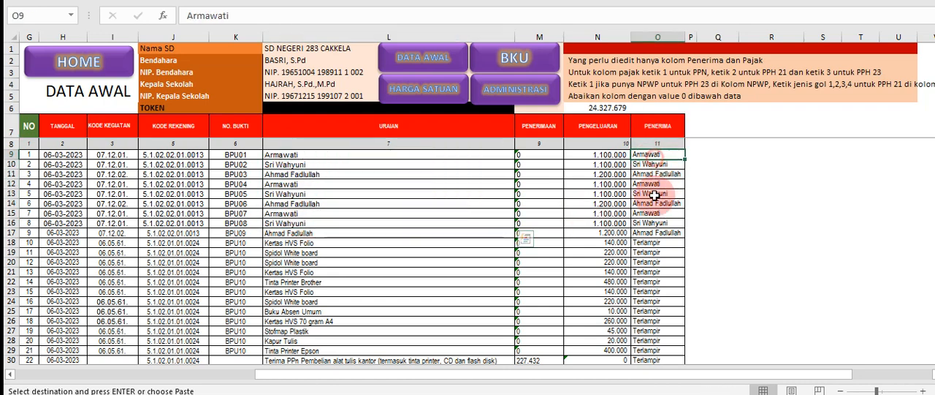
{"action": "left_click_drag", "start_coordinate": [654, 195], "coordinate": [658, 267]}
Check the Terlampir recipient entries in O18:O29 against the BPU10 item descriptions in the URAIAN column
{"action": "left_click", "coordinate": [646, 281]}
{"action": "scroll", "coordinate": [312, 237], "scroll_direction": "down", "scroll_amount": 2}
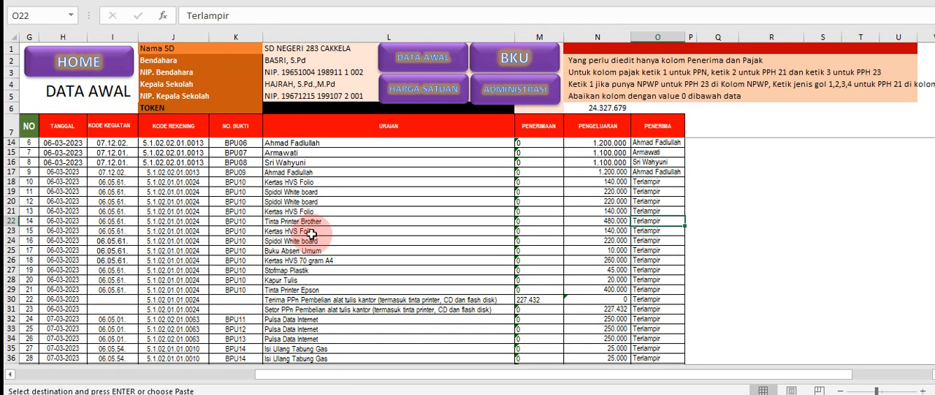
{"action": "left_click", "coordinate": [303, 220]}
{"action": "left_click", "coordinate": [298, 291]}
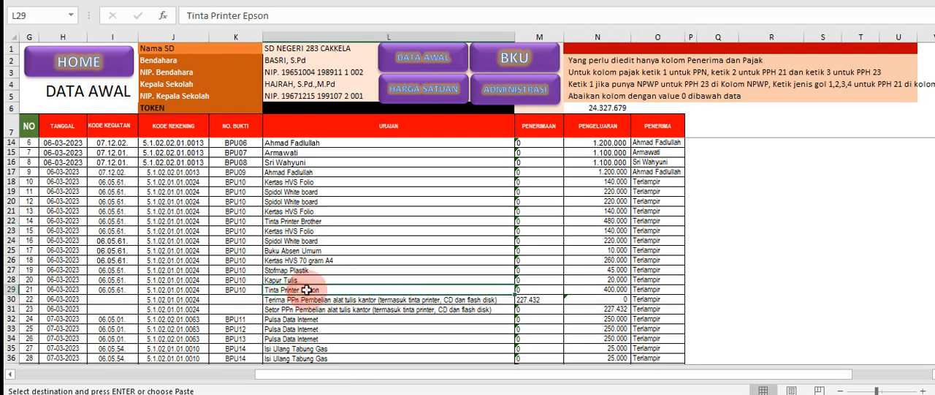
{"action": "left_click_drag", "start_coordinate": [645, 290], "coordinate": [649, 185]}
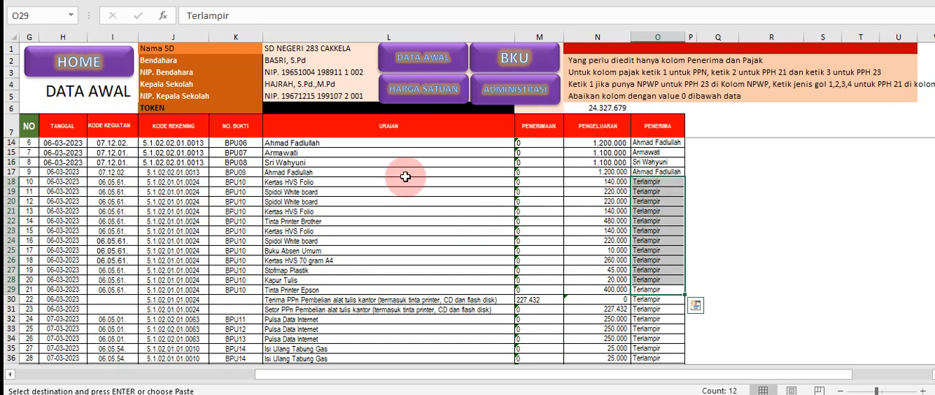
{"action": "left_click", "coordinate": [489, 172]}
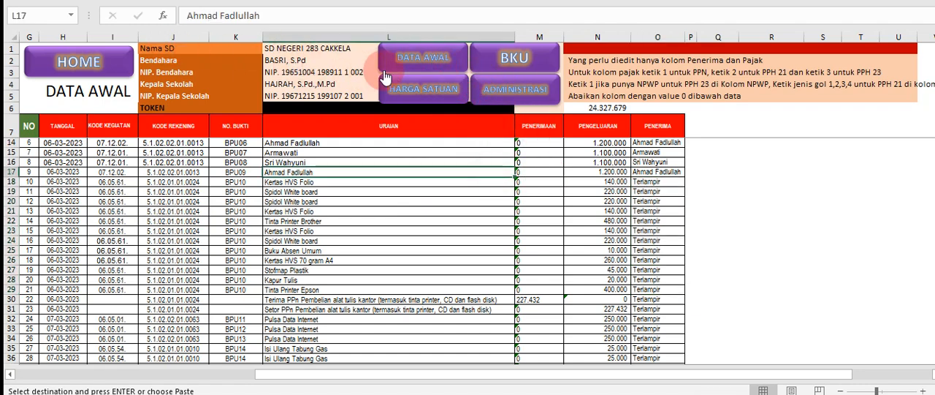
Check the copied amounts in the bku-2023 maret workbook, then return to DATA AWAL through the APLIKASI A2 v2 home page
{"action": "left_click", "coordinate": [79, 62]}
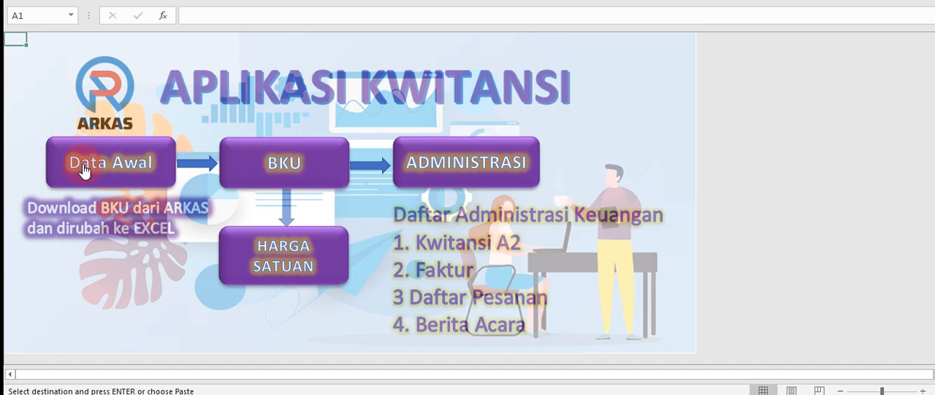
{"action": "mouse_move", "coordinate": [394, 394]}
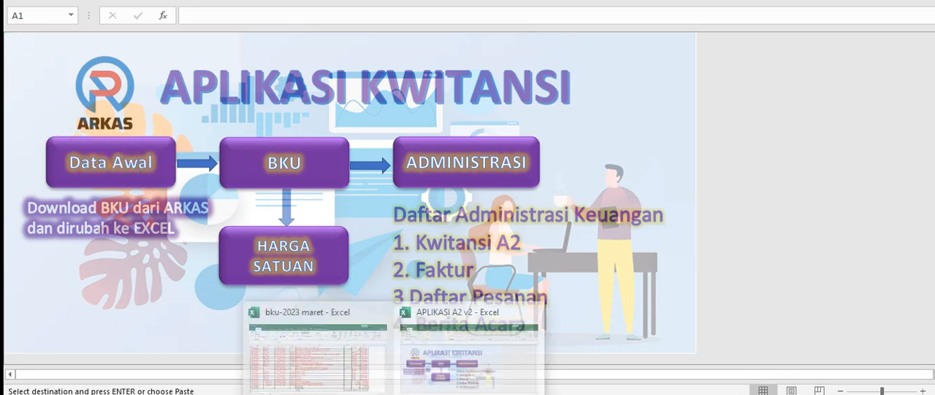
{"action": "left_click", "coordinate": [328, 353]}
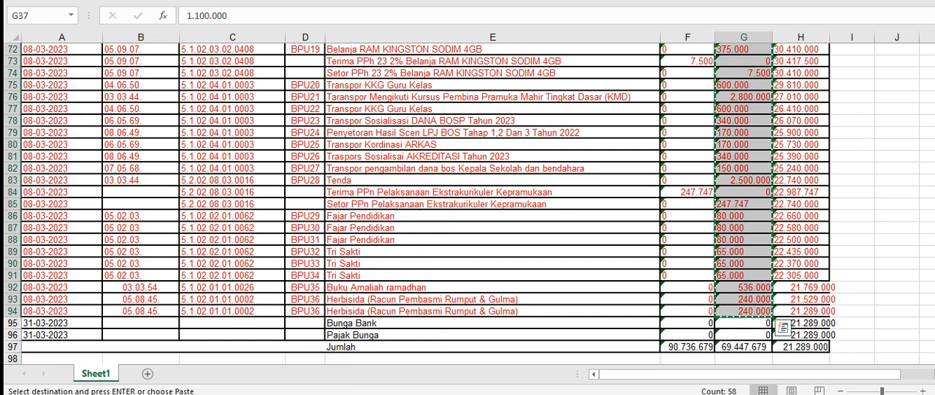
{"action": "mouse_move", "coordinate": [395, 393]}
{"action": "left_click", "coordinate": [433, 369]}
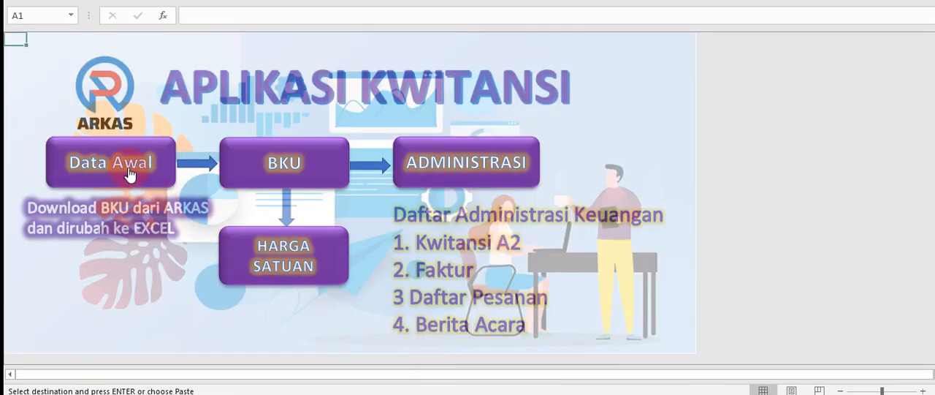
{"action": "left_click", "coordinate": [129, 174]}
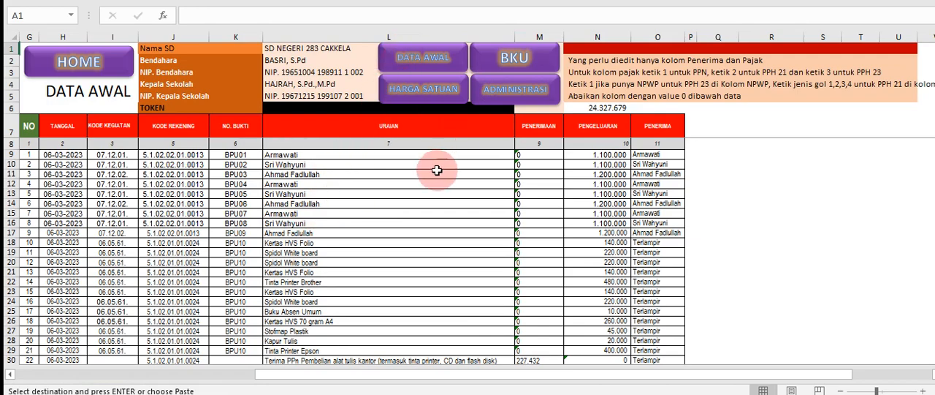
Go to the BKU sheet through the home page and examine the JML NO BUKTI counts, including the one for BPU10
{"action": "left_click", "coordinate": [52, 60]}
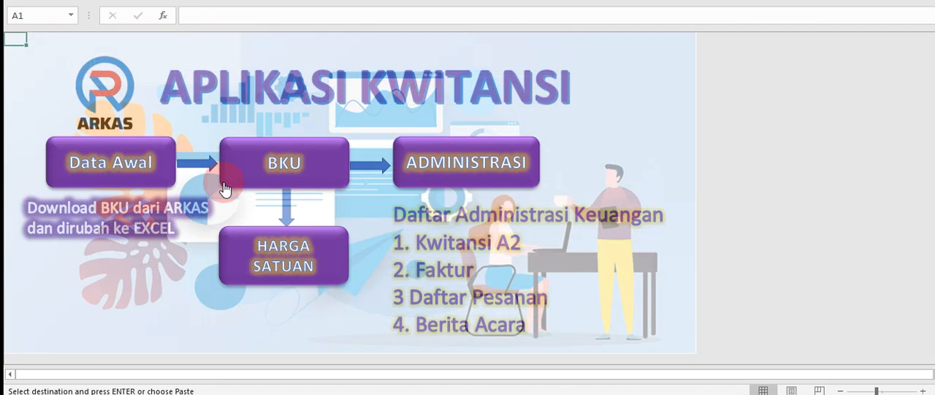
{"action": "left_click", "coordinate": [296, 169]}
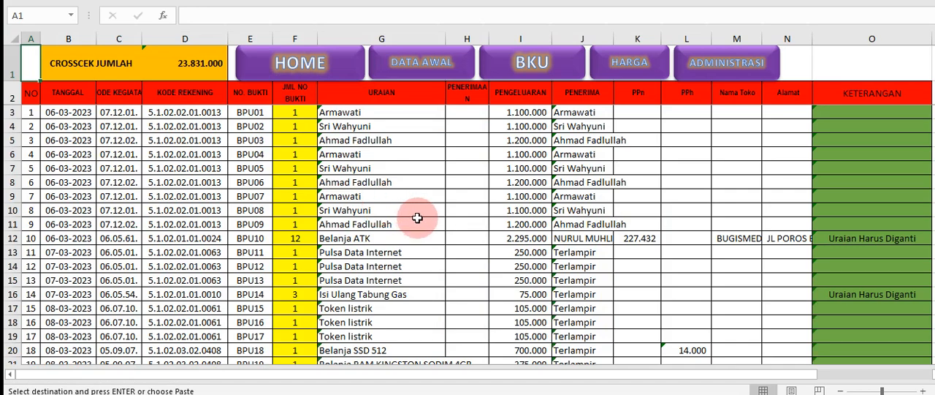
{"action": "scroll", "coordinate": [411, 212], "scroll_direction": "down", "scroll_amount": 3}
{"action": "scroll", "coordinate": [414, 211], "scroll_direction": "up", "scroll_amount": 3}
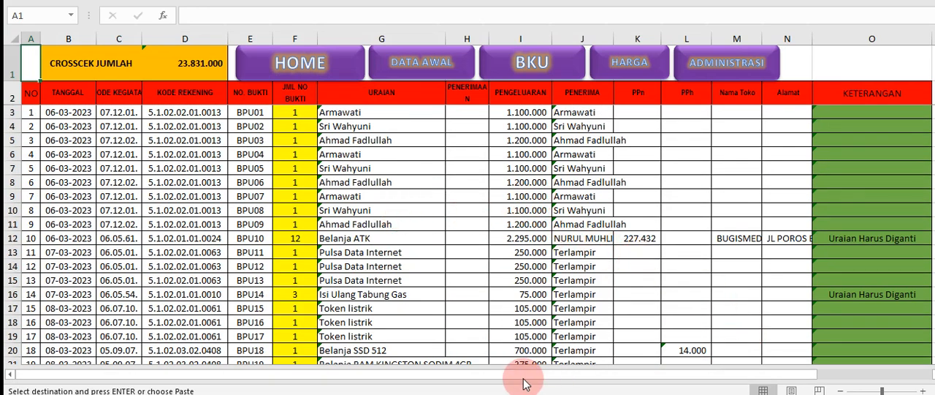
{"action": "left_click", "coordinate": [299, 113]}
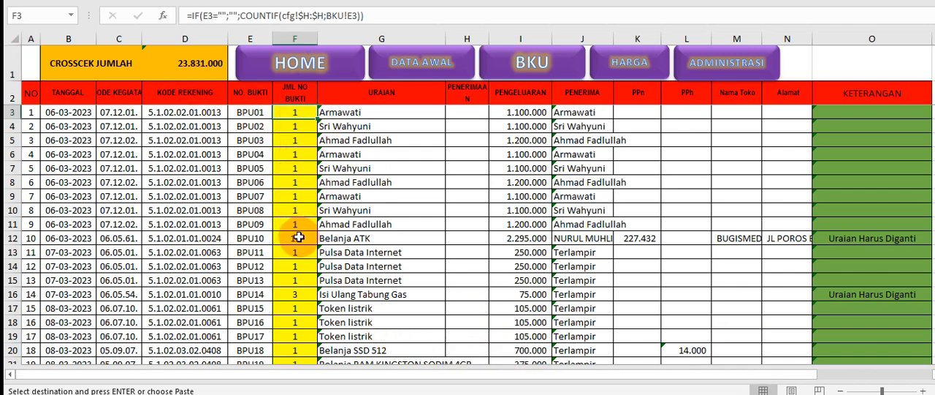
{"action": "left_click", "coordinate": [295, 238]}
Fill the URAIAN lookup formula from G11 down into G12 on the BPU10 row
{"action": "left_click", "coordinate": [380, 241]}
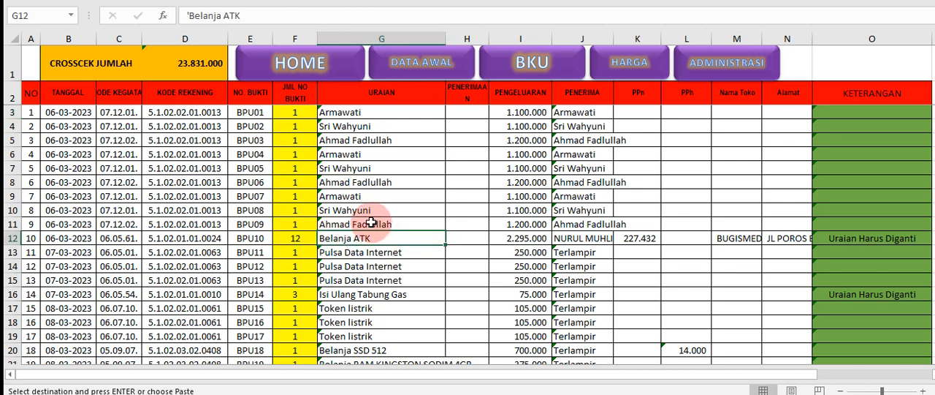
{"action": "left_click", "coordinate": [369, 226]}
{"action": "left_click_drag", "start_coordinate": [445, 231], "coordinate": [386, 238]}
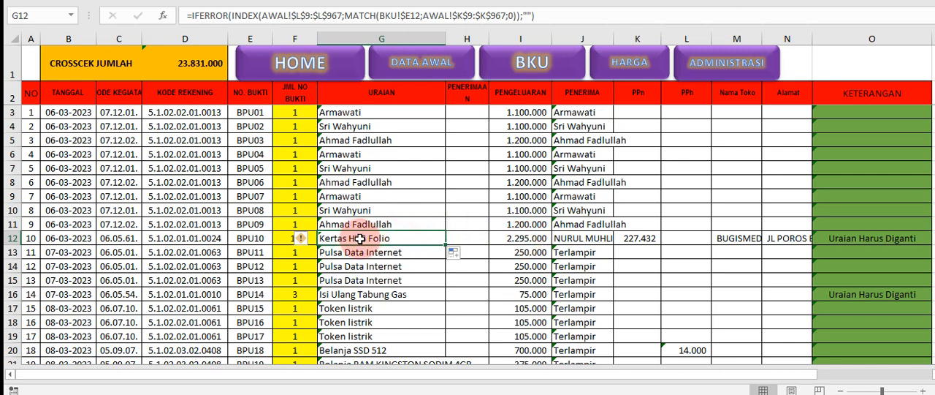
Compare the BPU10 receipt count in BKU with its item rows K18:L29 in DATA AWAL, then return to BKU
{"action": "left_click", "coordinate": [292, 238]}
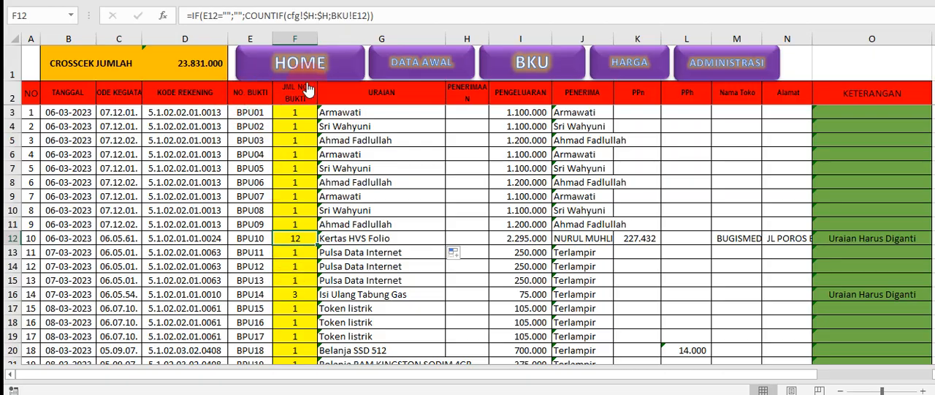
{"action": "left_click", "coordinate": [411, 62]}
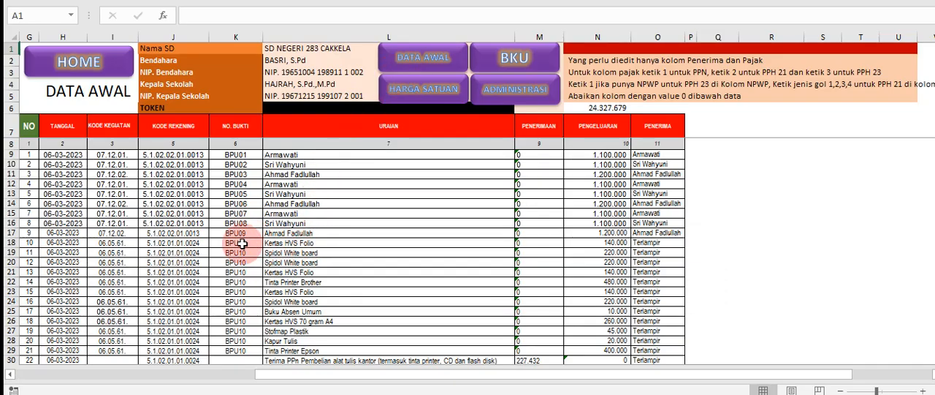
{"action": "left_click_drag", "start_coordinate": [241, 246], "coordinate": [341, 350]}
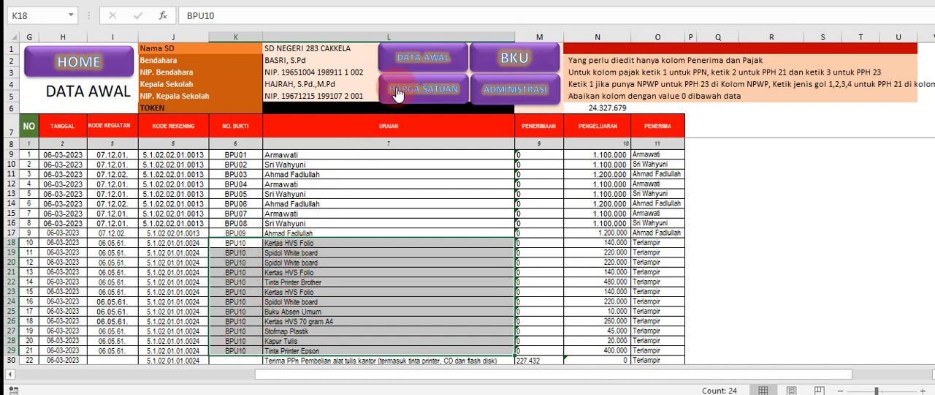
{"action": "left_click", "coordinate": [514, 57]}
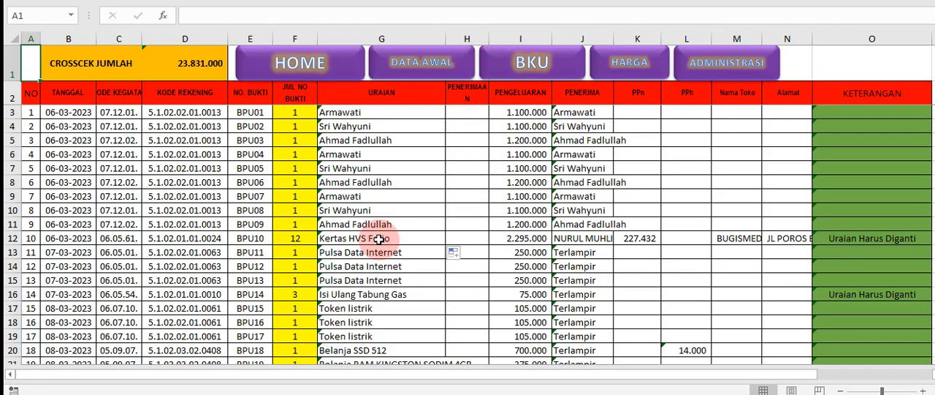
Replace the URAIAN description of receipt BPU10 in G12 with "Belanja ATK"
{"action": "left_click", "coordinate": [357, 235]}
{"action": "left_click", "coordinate": [362, 223]}
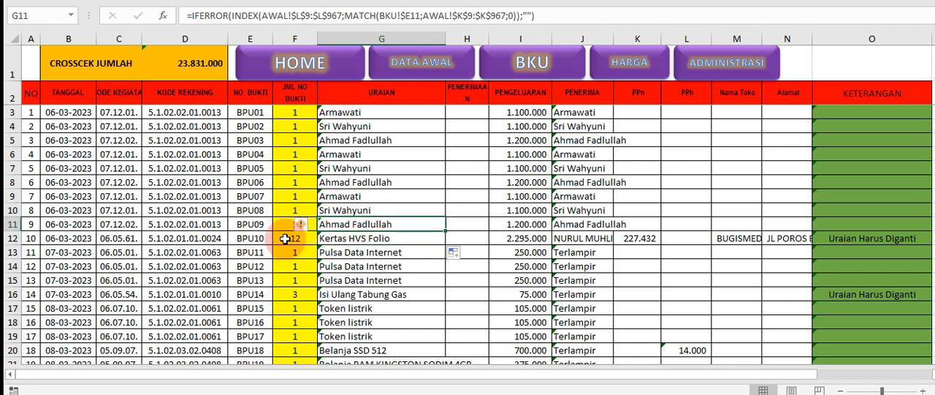
{"action": "left_click", "coordinate": [285, 238]}
{"action": "left_click", "coordinate": [349, 238]}
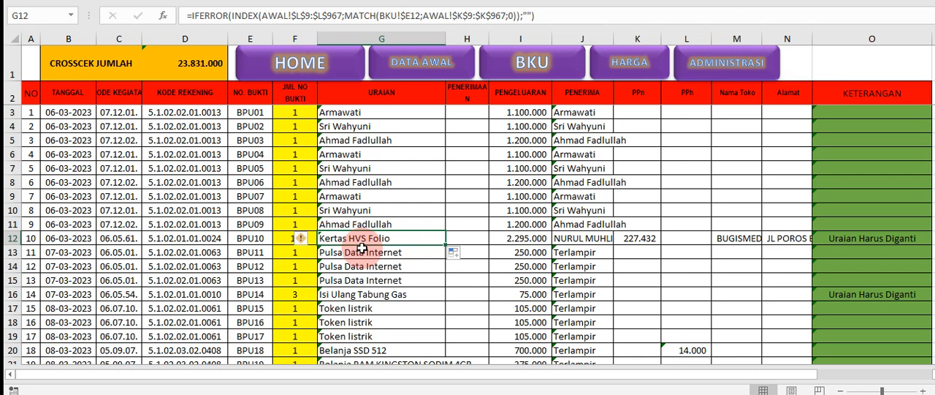
{"action": "type", "text": "bEL"}
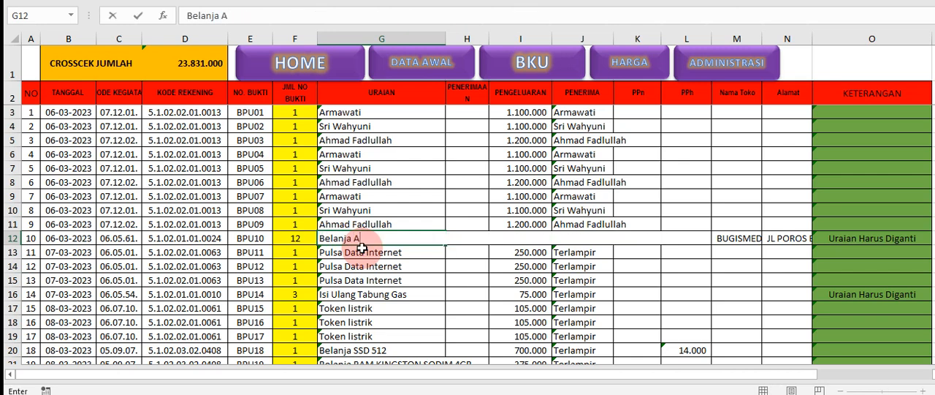
{"action": "left_click", "coordinate": [361, 248]}
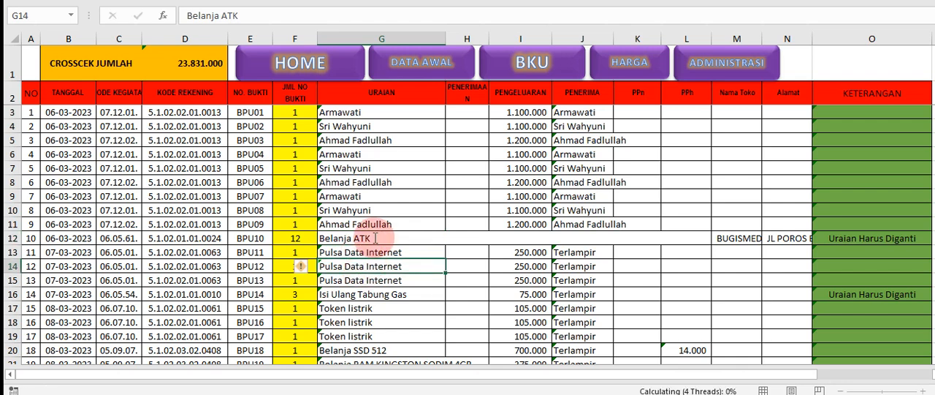
{"action": "left_click", "coordinate": [408, 239]}
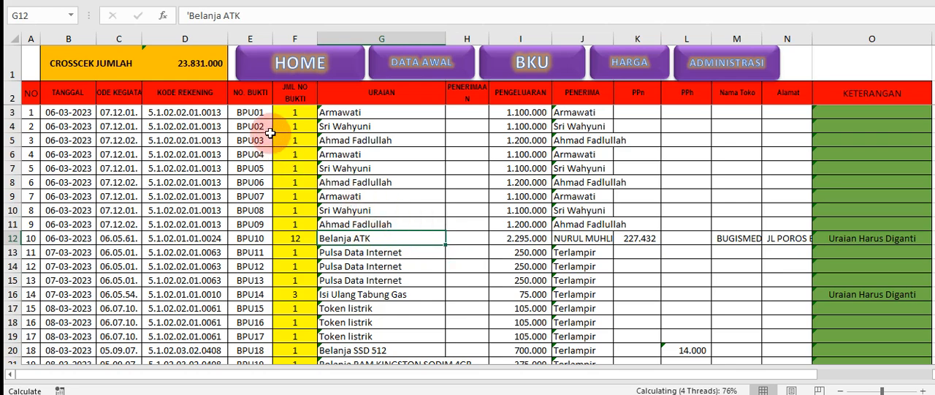
Check the individual BPU10 items in L18:L29 of DATA AWAL against the summarised description in the BKU sheet
{"action": "left_click", "coordinate": [413, 67]}
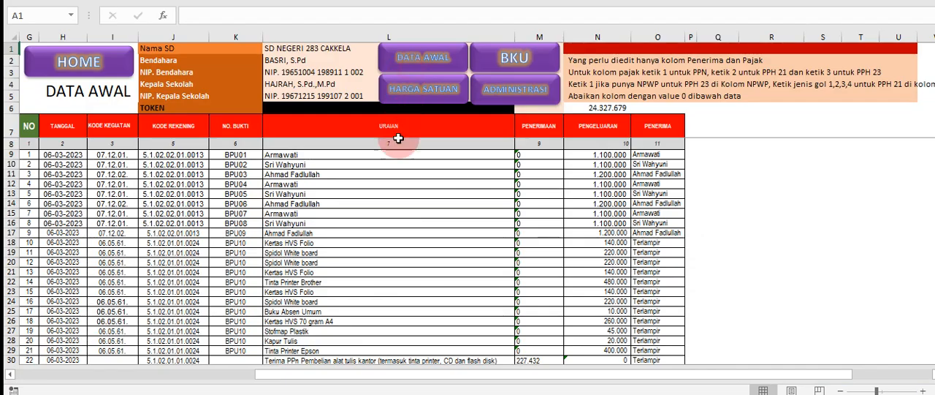
{"action": "left_click", "coordinate": [301, 236]}
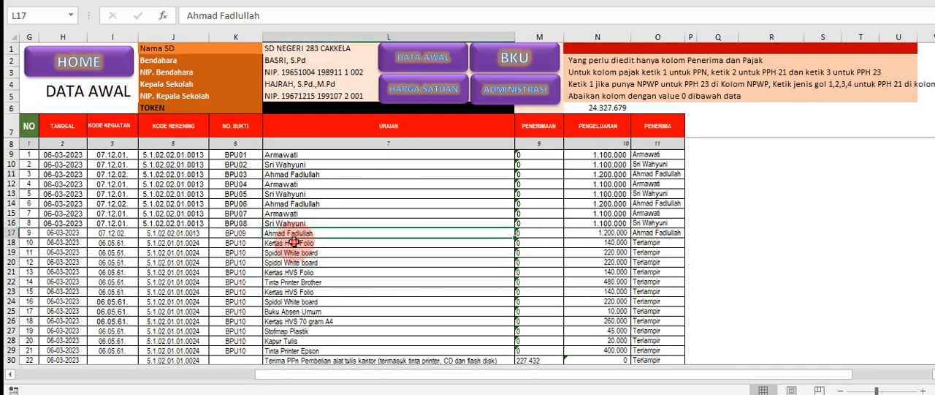
{"action": "left_click_drag", "start_coordinate": [292, 241], "coordinate": [287, 352]}
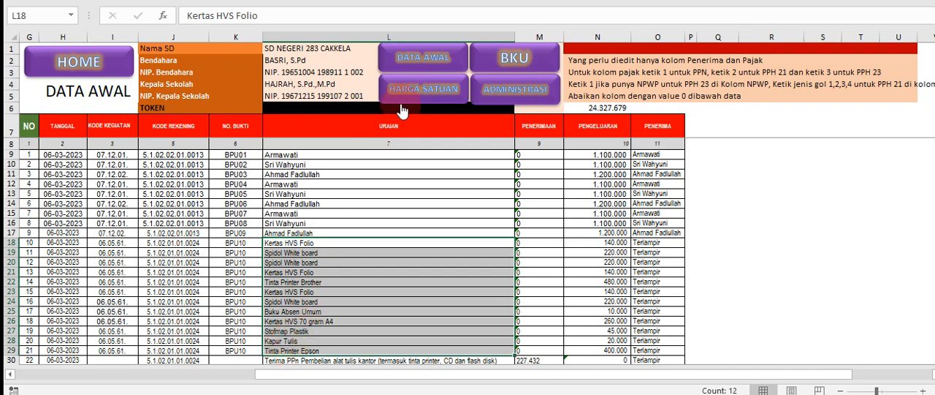
{"action": "left_click", "coordinate": [482, 64]}
{"action": "left_click", "coordinate": [382, 238]}
{"action": "scroll", "coordinate": [343, 234], "scroll_direction": "down", "scroll_amount": 2}
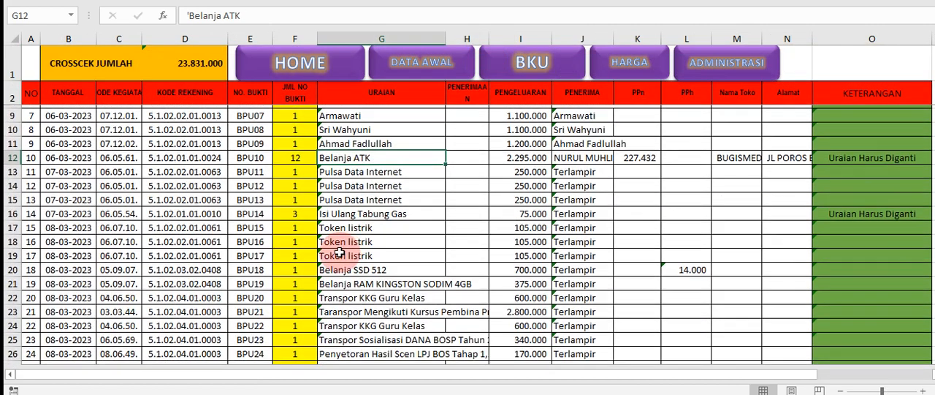
Compare the receipt count in F16 with the URAIAN description in G16 for receipt BPU14
{"action": "left_click", "coordinate": [302, 209]}
{"action": "left_click", "coordinate": [337, 210]}
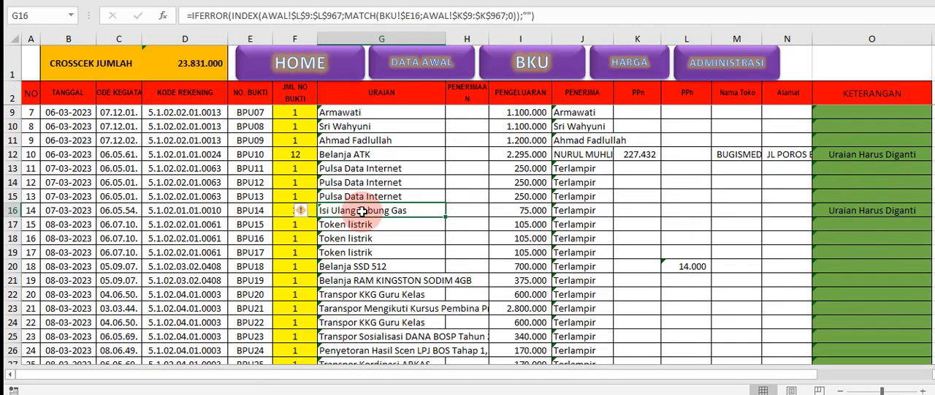
{"action": "left_click", "coordinate": [305, 212]}
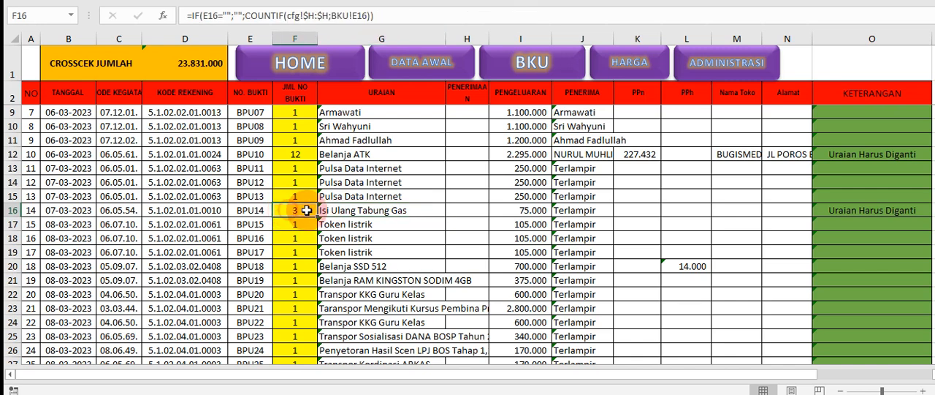
{"action": "left_click", "coordinate": [338, 210]}
{"action": "left_click", "coordinate": [299, 212]}
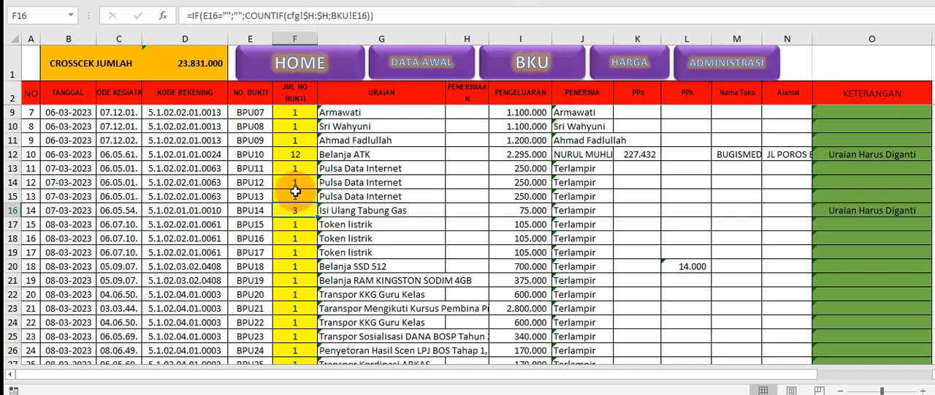
{"action": "left_click", "coordinate": [339, 210]}
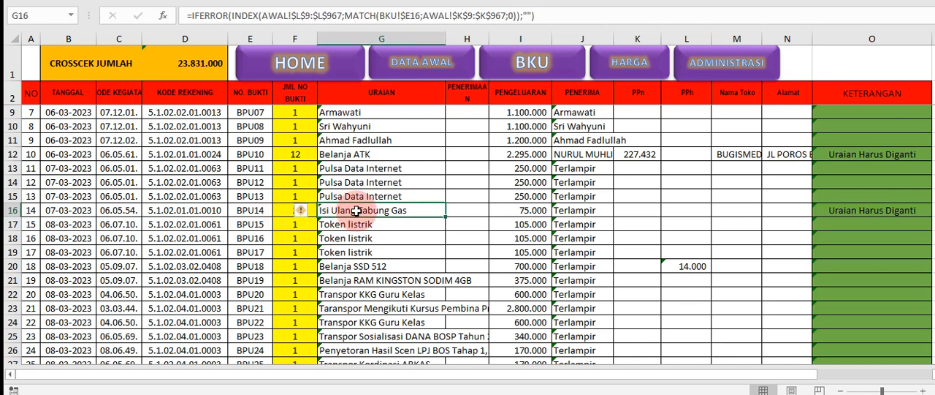
Check the BPU14 item rows K35:L37 in DATA AWAL against the BPU14 entry in BKU, finishing in BKU
{"action": "left_click", "coordinate": [426, 73]}
{"action": "scroll", "coordinate": [341, 257], "scroll_direction": "down", "scroll_amount": 1}
{"action": "scroll", "coordinate": [340, 257], "scroll_direction": "down", "scroll_amount": 2}
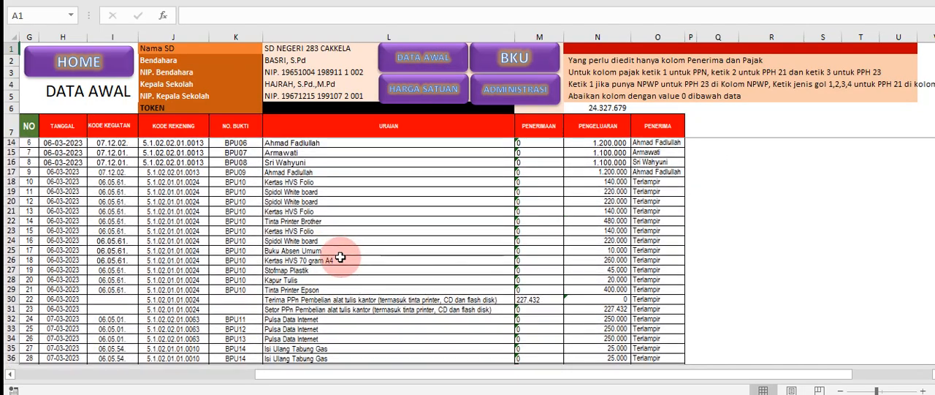
{"action": "left_click", "coordinate": [500, 66]}
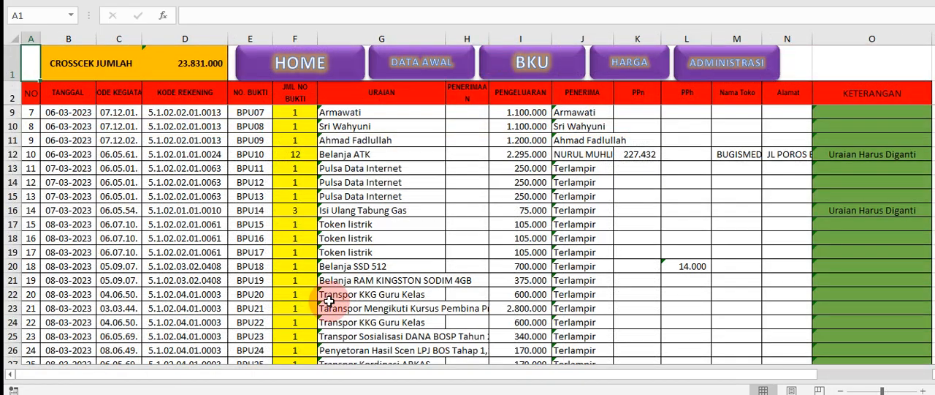
{"action": "scroll", "coordinate": [330, 227], "scroll_direction": "down", "scroll_amount": 1}
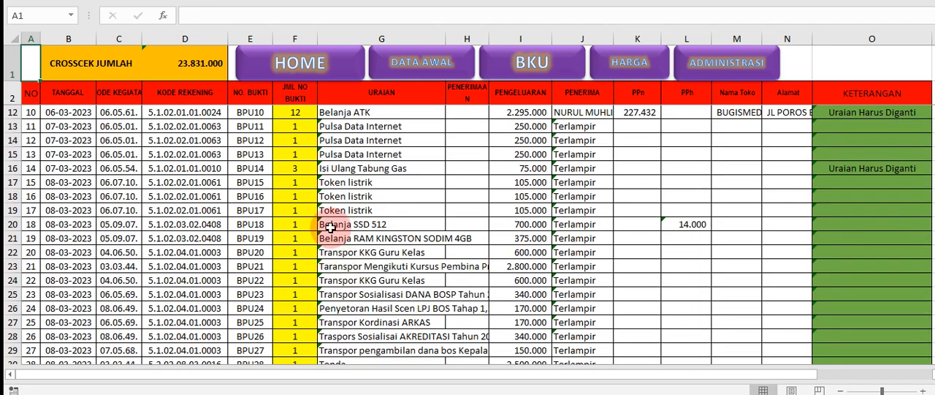
{"action": "left_click", "coordinate": [256, 167]}
{"action": "left_click", "coordinate": [409, 70]}
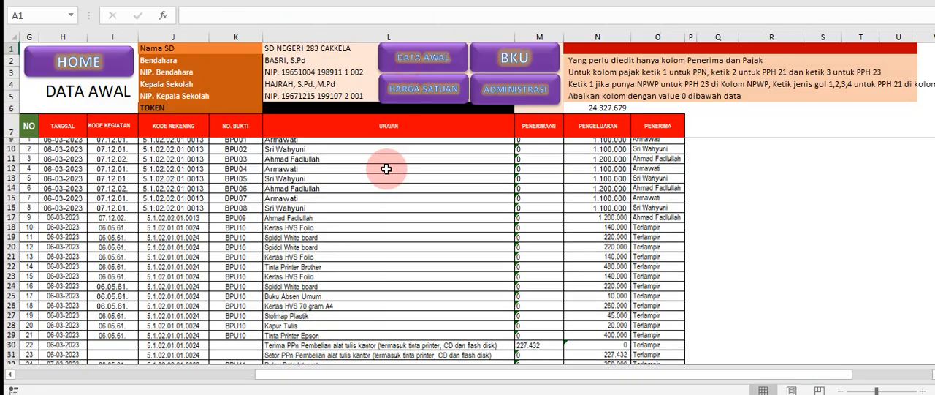
{"action": "scroll", "coordinate": [314, 299], "scroll_direction": "down", "scroll_amount": 4}
{"action": "scroll", "coordinate": [310, 299], "scroll_direction": "down", "scroll_amount": 1}
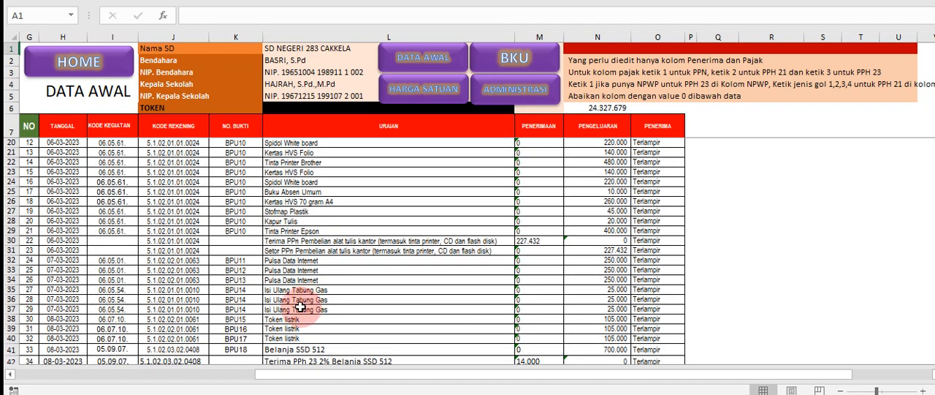
{"action": "left_click_drag", "start_coordinate": [292, 289], "coordinate": [290, 312]}
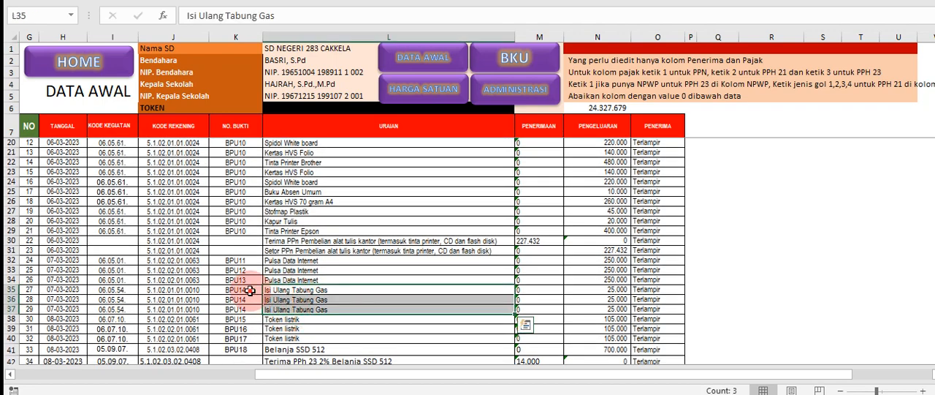
{"action": "left_click_drag", "start_coordinate": [248, 290], "coordinate": [308, 305]}
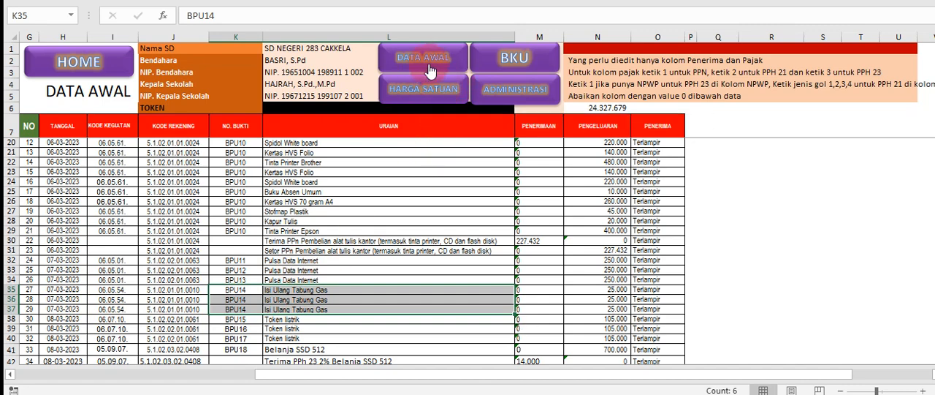
{"action": "left_click", "coordinate": [505, 55]}
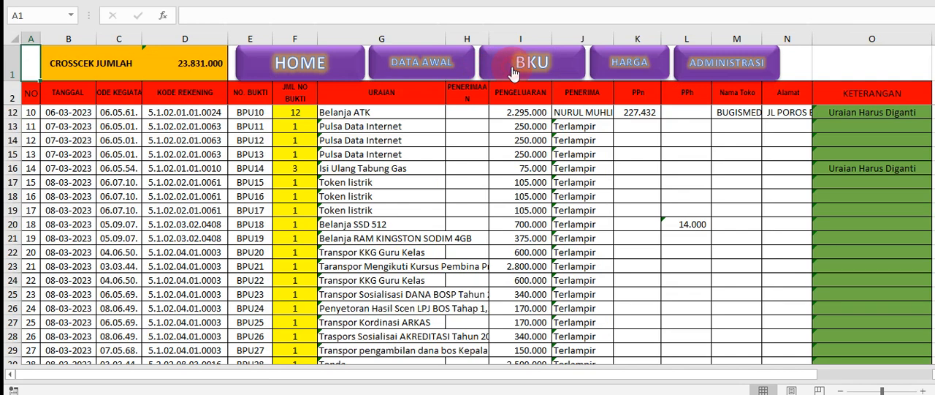
Replace the URAIAN lookup formula of receipt BPU14 in G16 with its plain text value
{"action": "scroll", "coordinate": [322, 233], "scroll_direction": "up", "scroll_amount": 1}
{"action": "left_click", "coordinate": [361, 210]}
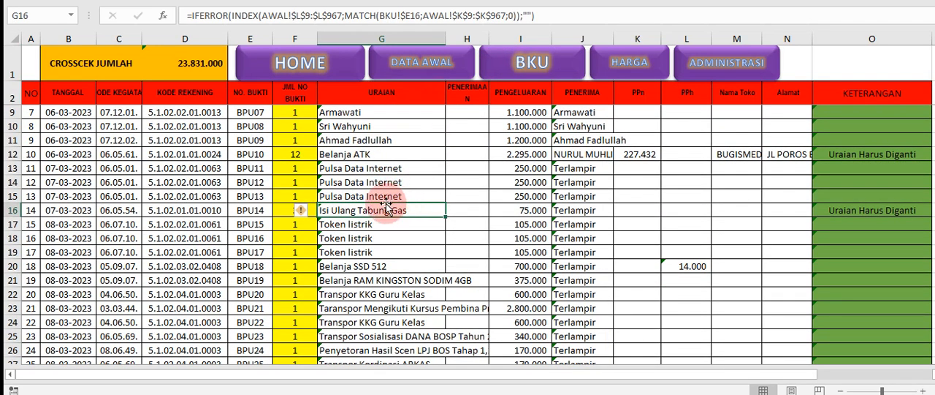
{"action": "key", "text": "ctrl+c"}
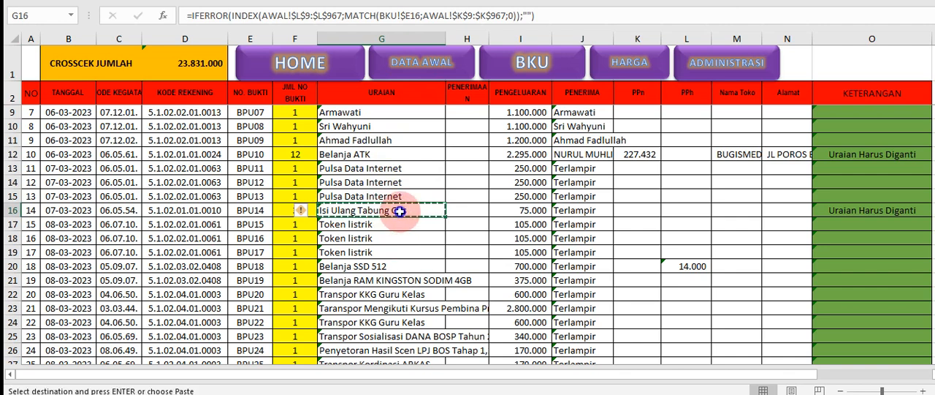
{"action": "right_click", "coordinate": [400, 214]}
{"action": "left_click", "coordinate": [450, 1]}
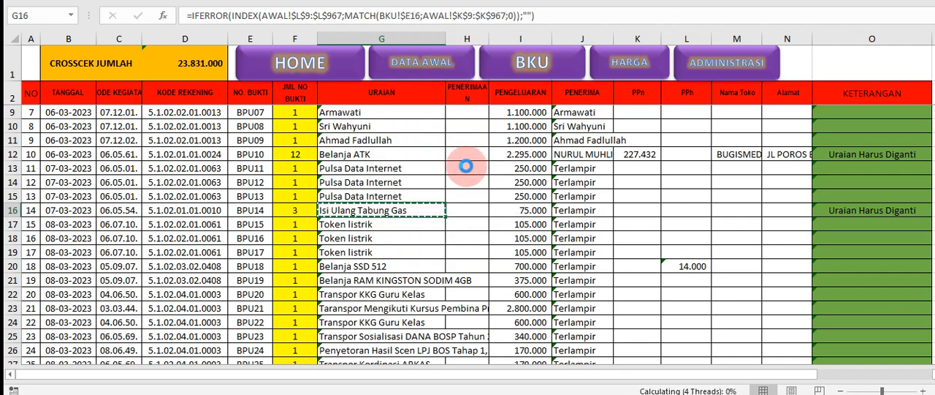
{"action": "left_click", "coordinate": [412, 198]}
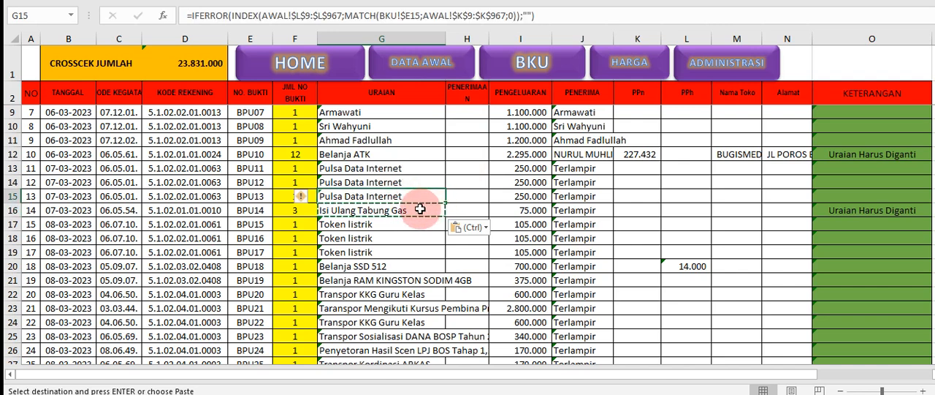
Extend the BPU14 description in G16 to "Isi Ulang Tabung Gas Bulan Maret"
{"action": "left_click", "coordinate": [420, 209]}
{"action": "double_click", "coordinate": [420, 209]}
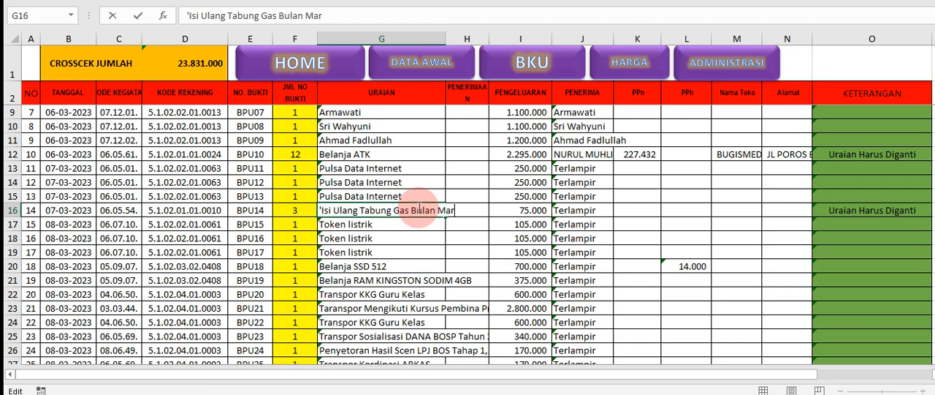
{"action": "left_click", "coordinate": [417, 251]}
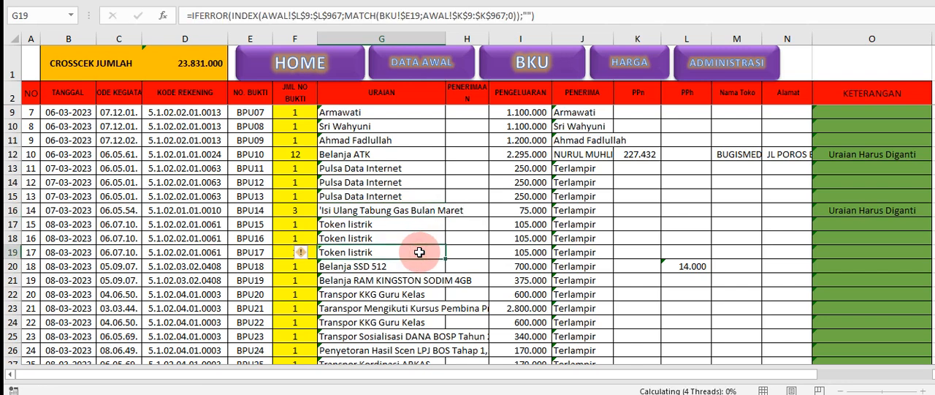
{"action": "left_click", "coordinate": [406, 211]}
{"action": "left_click", "coordinate": [387, 224]}
Review the PPn, PPh, Nama Toko, Alamat, KETERANGAN and receipt count cells of the BPU10 row in BKU
{"action": "scroll", "coordinate": [529, 221], "scroll_direction": "up", "scroll_amount": 2}
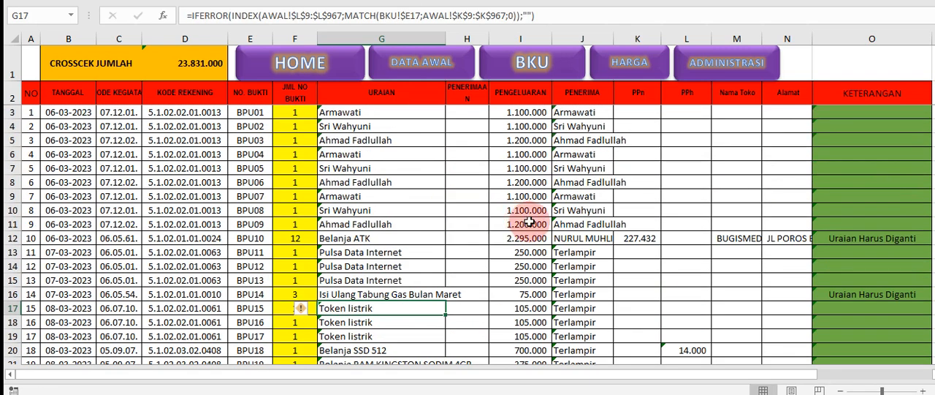
{"action": "left_click", "coordinate": [641, 93]}
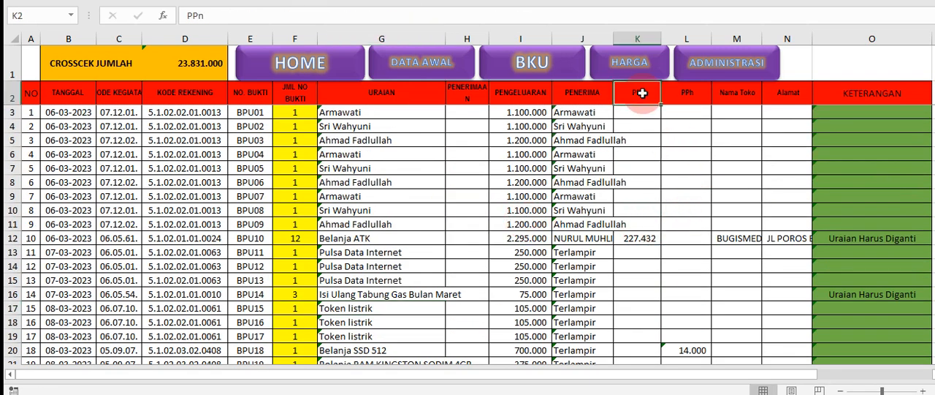
{"action": "left_click", "coordinate": [636, 238]}
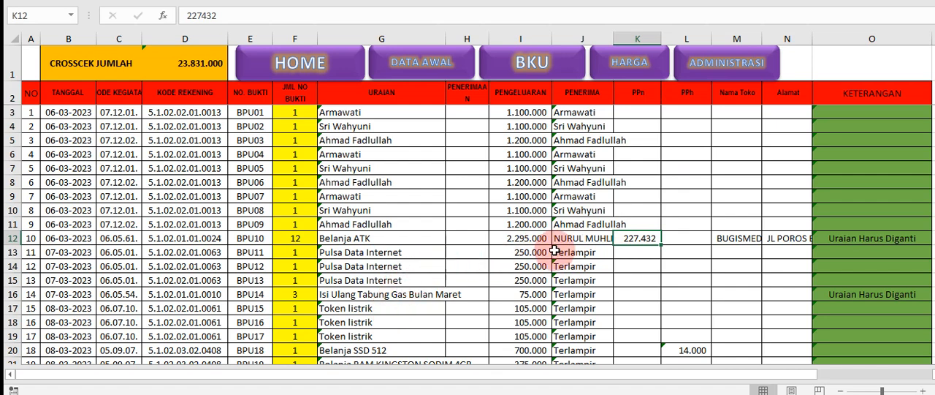
{"action": "left_click", "coordinate": [676, 239]}
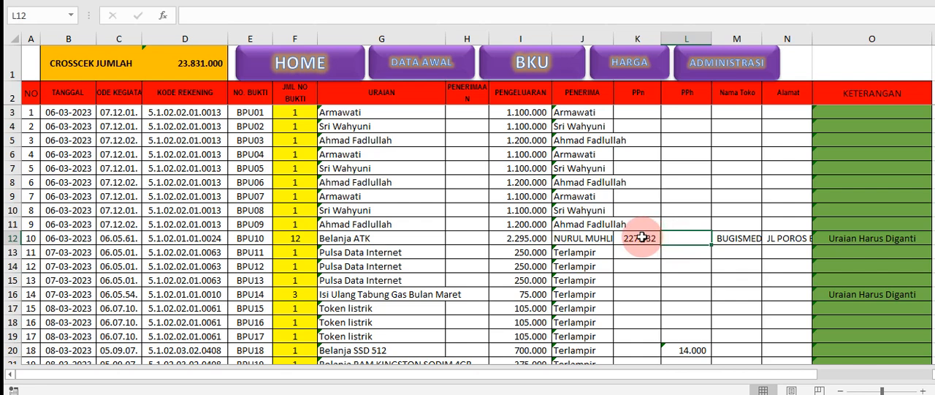
{"action": "left_click", "coordinate": [641, 239]}
{"action": "left_click", "coordinate": [674, 238]}
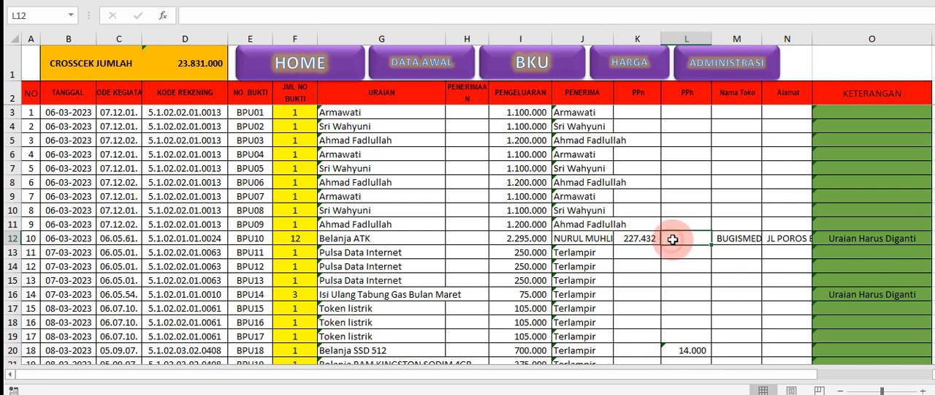
{"action": "left_click", "coordinate": [677, 90]}
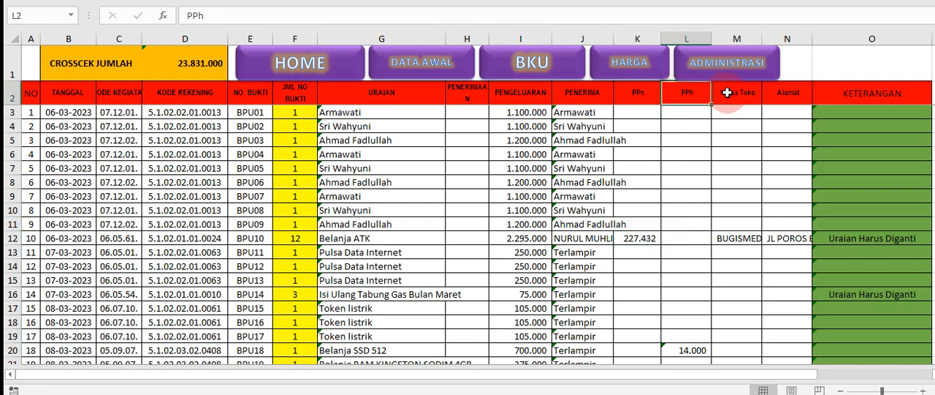
{"action": "left_click", "coordinate": [727, 92]}
{"action": "left_click", "coordinate": [734, 238]}
{"action": "left_click", "coordinate": [781, 92]}
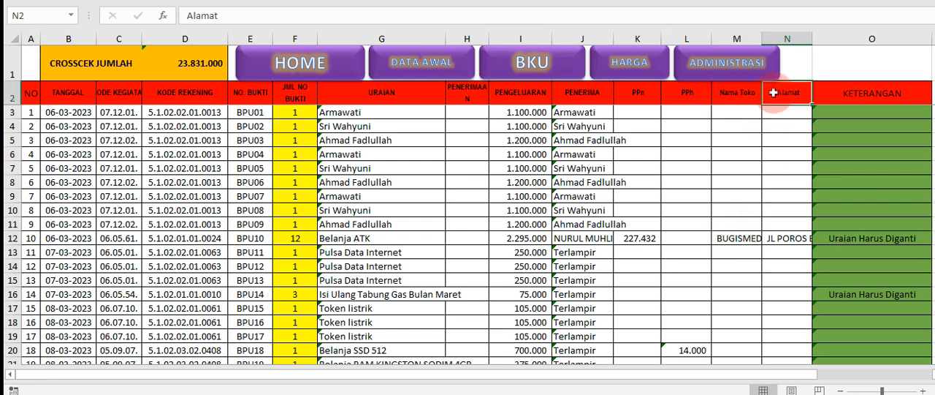
{"action": "left_click", "coordinate": [782, 237]}
{"action": "left_click", "coordinate": [842, 96]}
{"action": "left_click", "coordinate": [854, 239]}
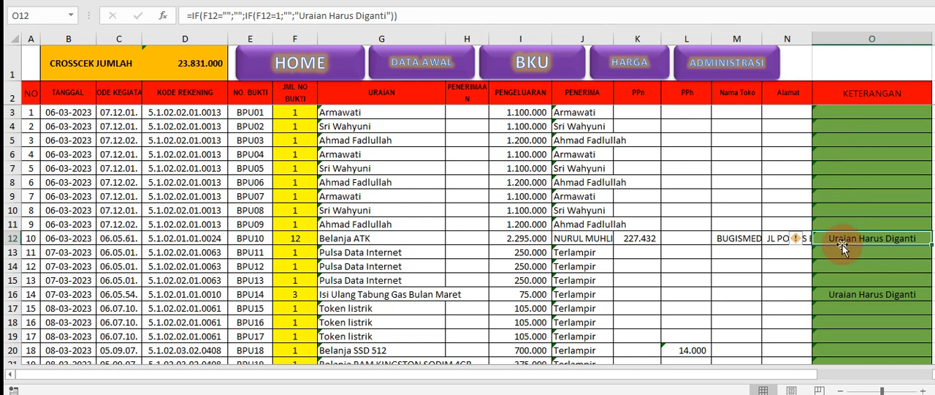
{"action": "left_click", "coordinate": [293, 238]}
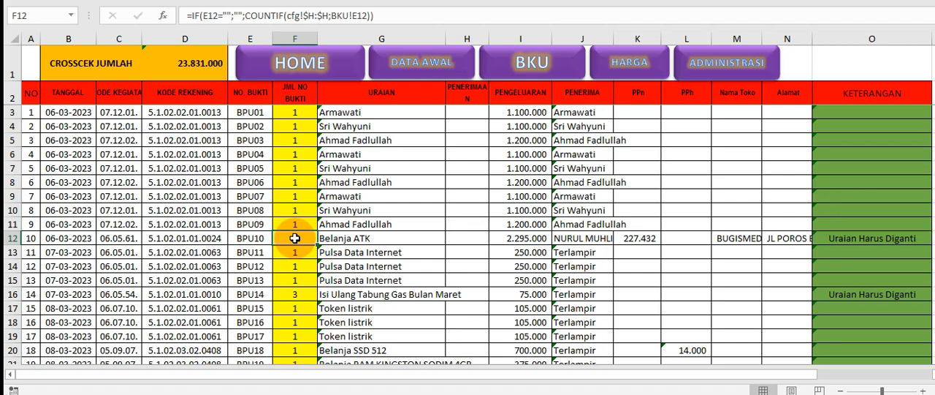
Find the remaining grouped receipt BPU36 in BKU and examine its receipt count in F38 and description in G38
{"action": "scroll", "coordinate": [321, 329], "scroll_direction": "down", "scroll_amount": 3}
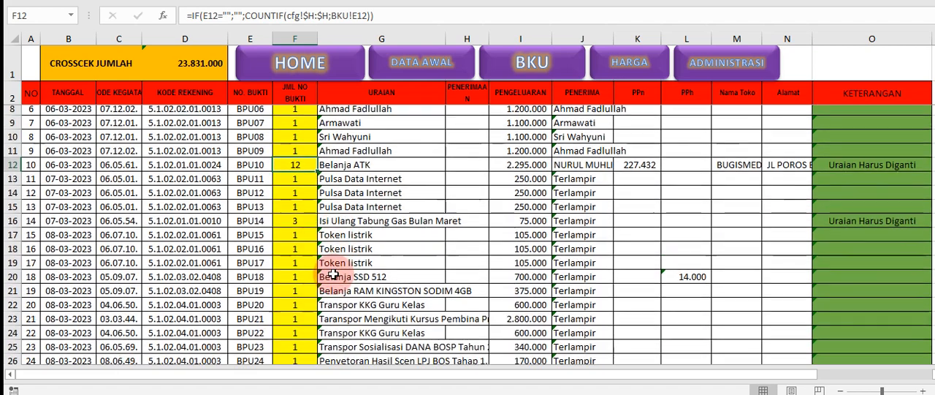
{"action": "scroll", "coordinate": [329, 288], "scroll_direction": "down", "scroll_amount": 6}
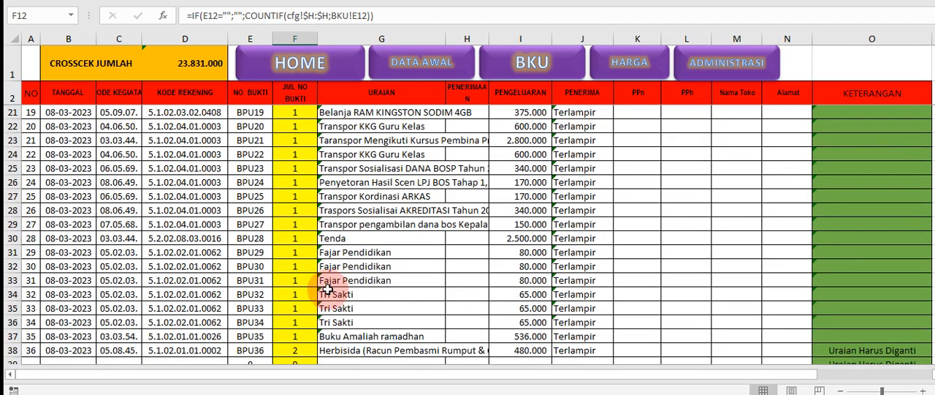
{"action": "left_click", "coordinate": [305, 225]}
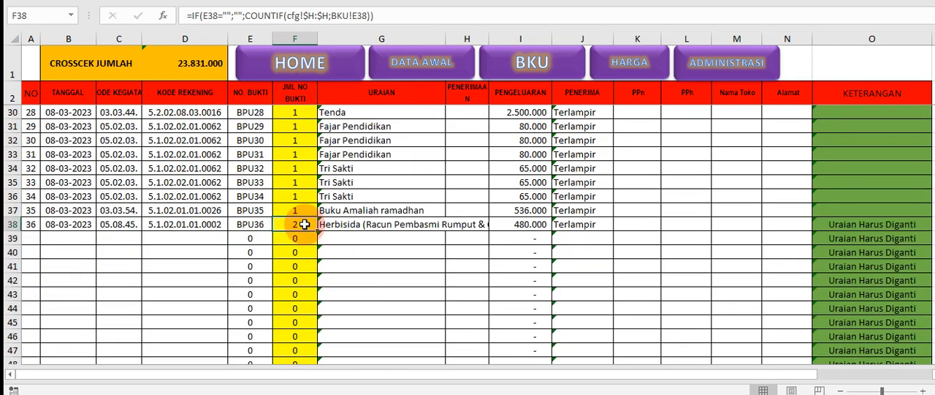
{"action": "left_click", "coordinate": [333, 225]}
{"action": "left_click", "coordinate": [311, 223]}
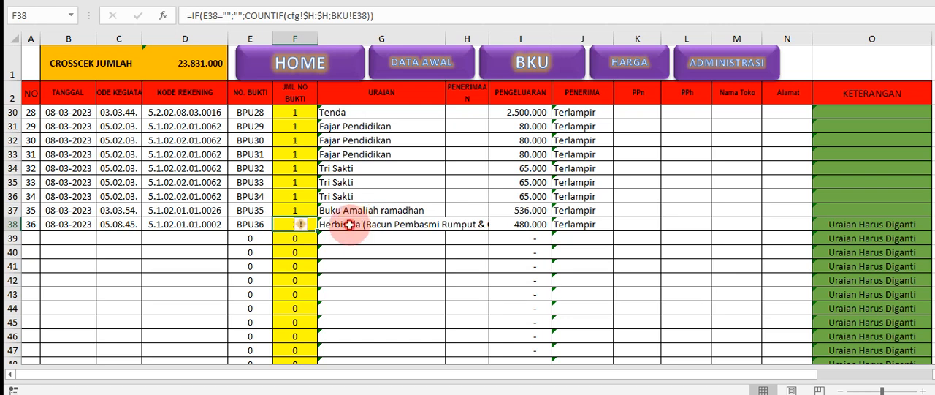
{"action": "left_click", "coordinate": [349, 225]}
{"action": "left_click", "coordinate": [285, 224]}
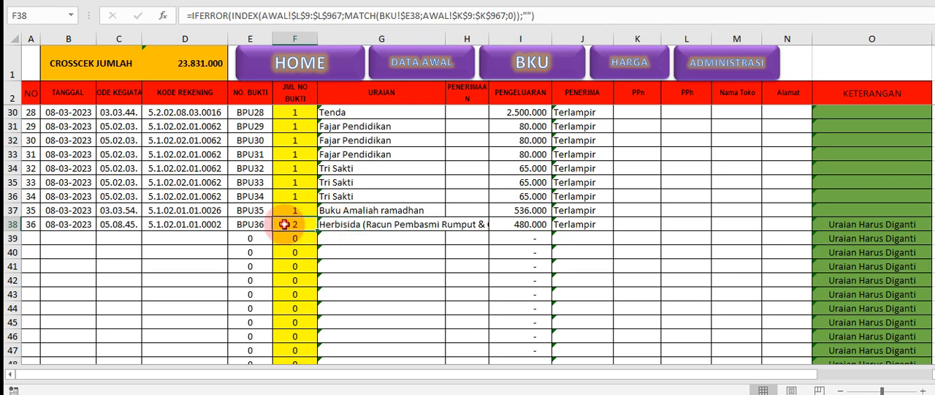
{"action": "left_click", "coordinate": [347, 228]}
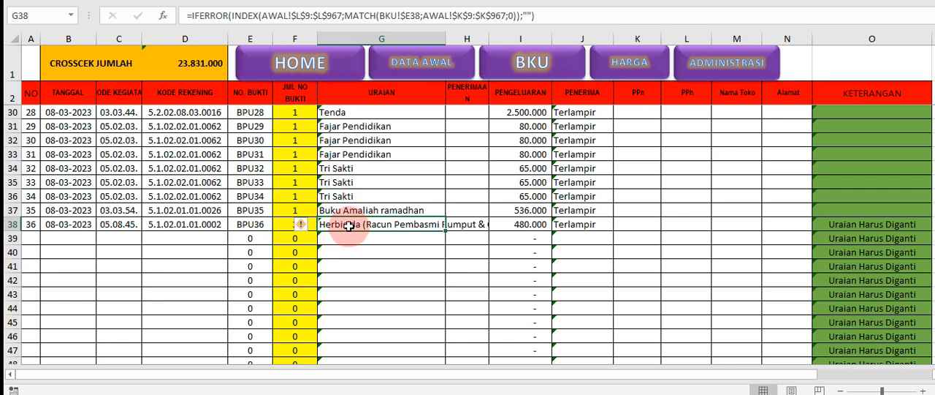
{"action": "left_click", "coordinate": [282, 224]}
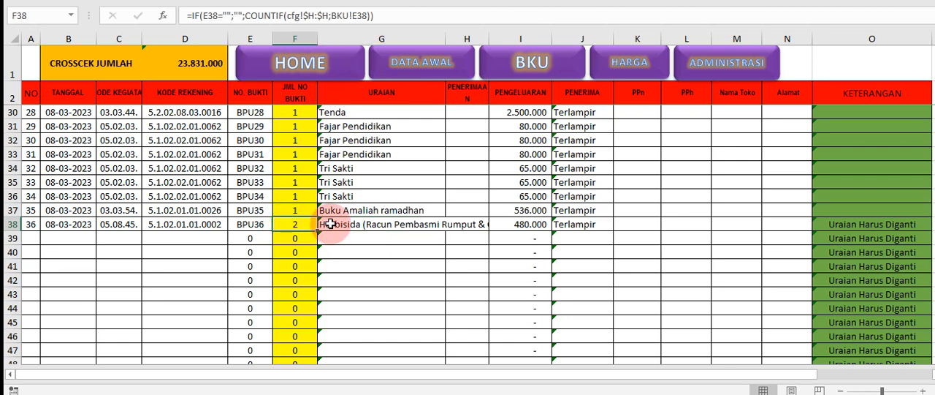
{"action": "left_click", "coordinate": [331, 224]}
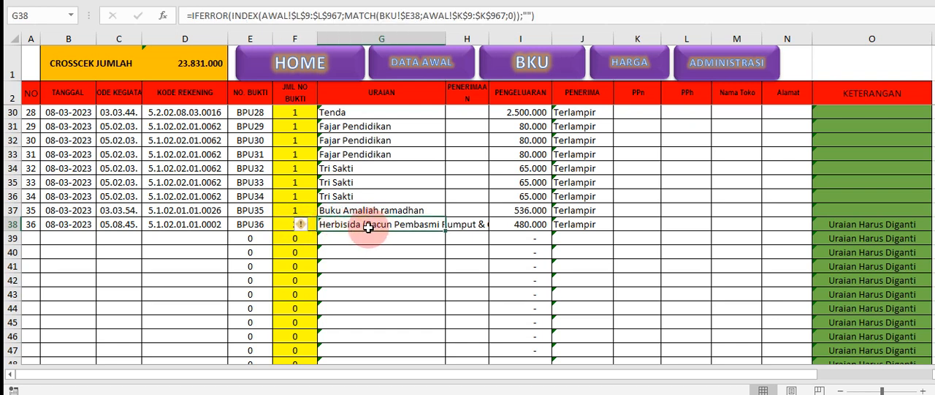
Recheck the receipt count and the URAIAN lookup description of receipt BPU36 in F38 and G38
{"action": "left_click", "coordinate": [287, 228]}
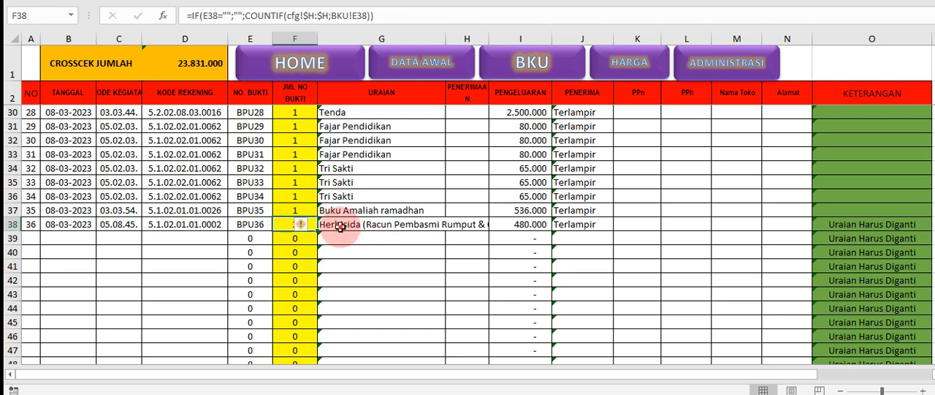
{"action": "left_click", "coordinate": [333, 228]}
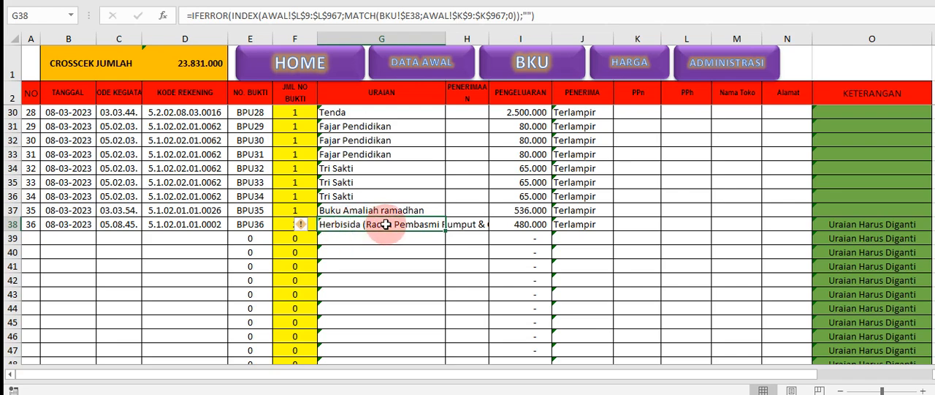
{"action": "scroll", "coordinate": [390, 224], "scroll_direction": "up", "scroll_amount": 9}
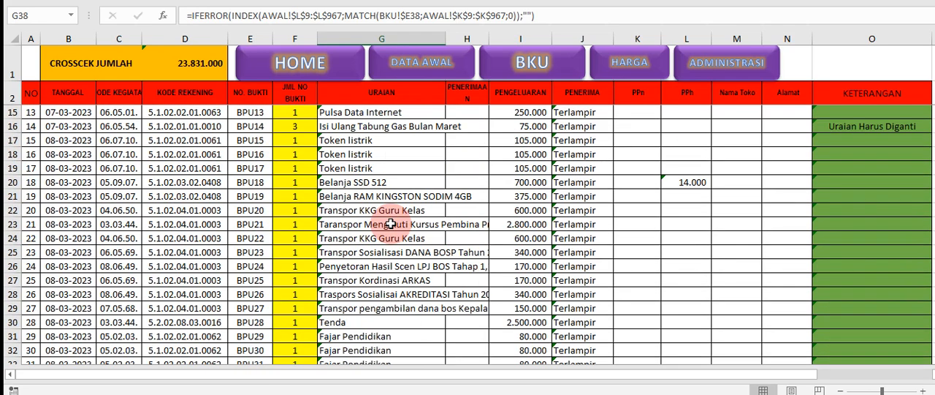
Review the URAIAN, PENERIMA, PPn, PPh, Nama Toko and Alamat entries of the BPU10 row in BKU
{"action": "left_click", "coordinate": [630, 237]}
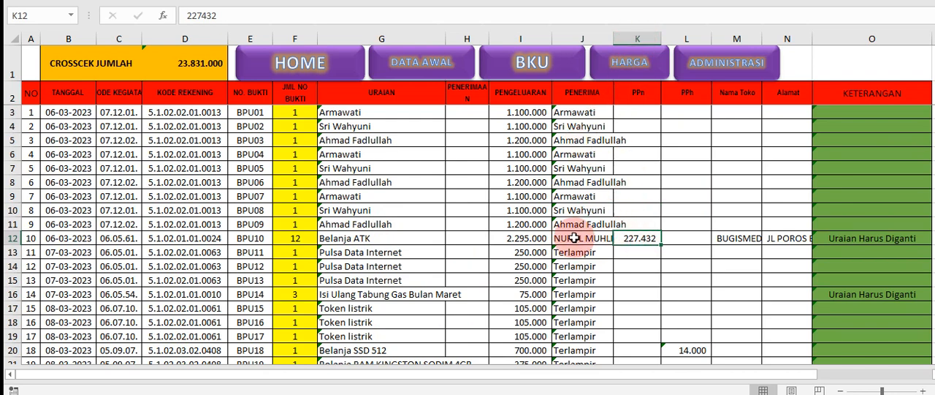
{"action": "left_click", "coordinate": [379, 238]}
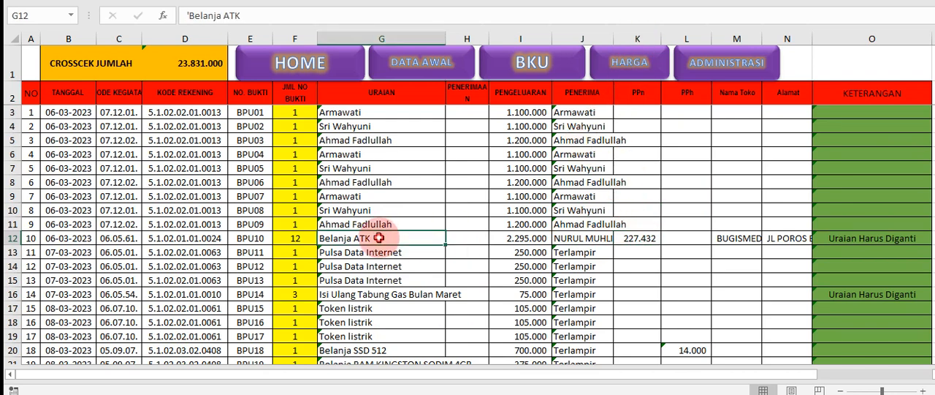
{"action": "left_click", "coordinate": [646, 238]}
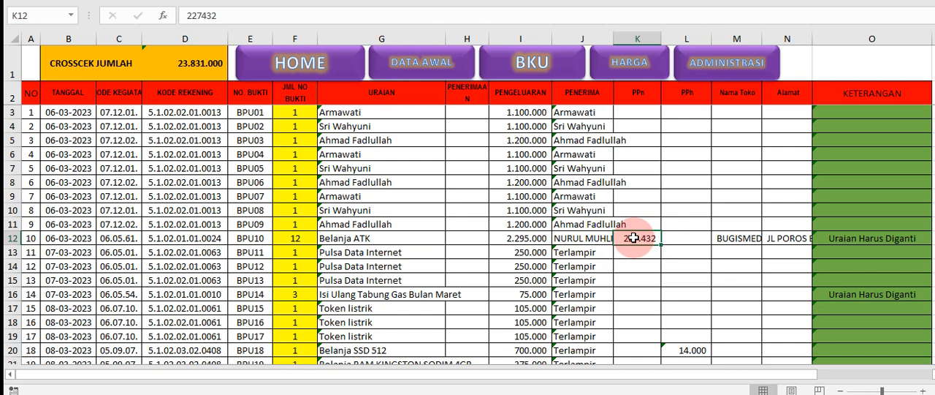
{"action": "left_click_drag", "start_coordinate": [649, 237], "coordinate": [773, 238]}
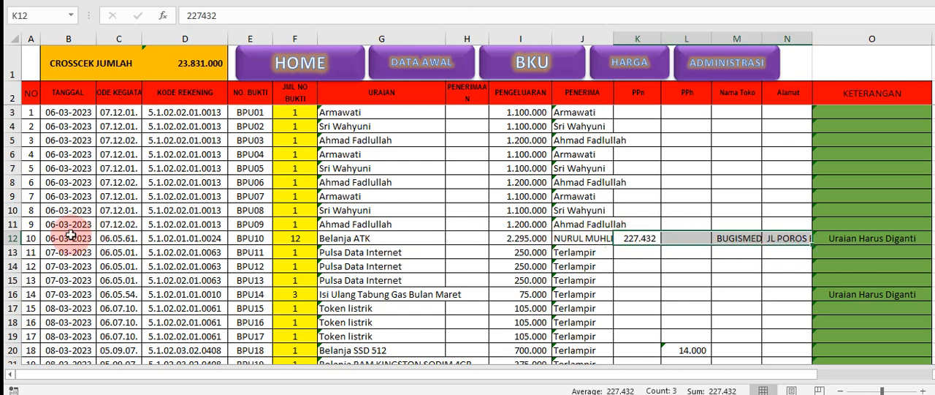
{"action": "left_click_drag", "start_coordinate": [596, 155], "coordinate": [602, 238]}
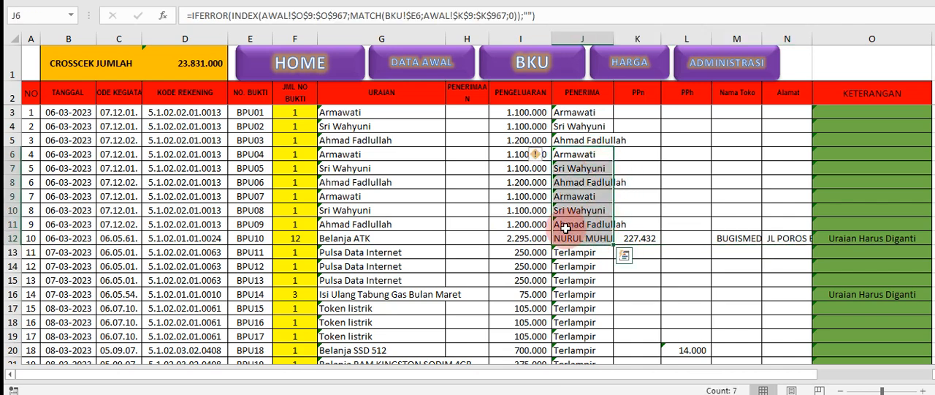
{"action": "left_click", "coordinate": [595, 241]}
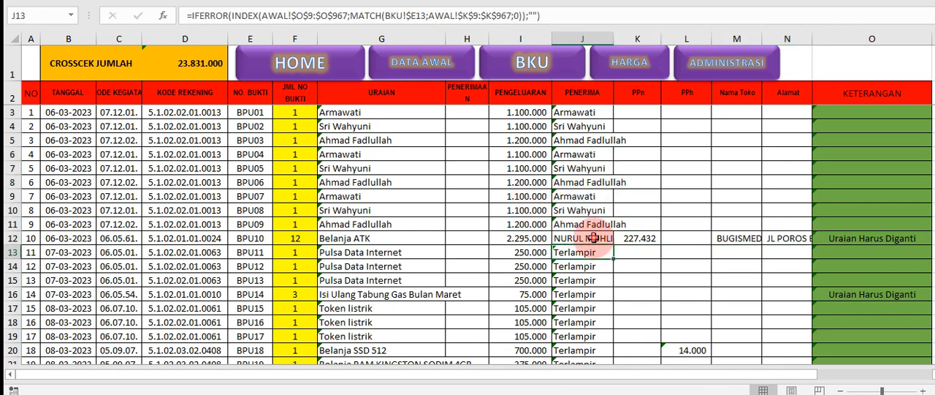
{"action": "left_click", "coordinate": [589, 168]}
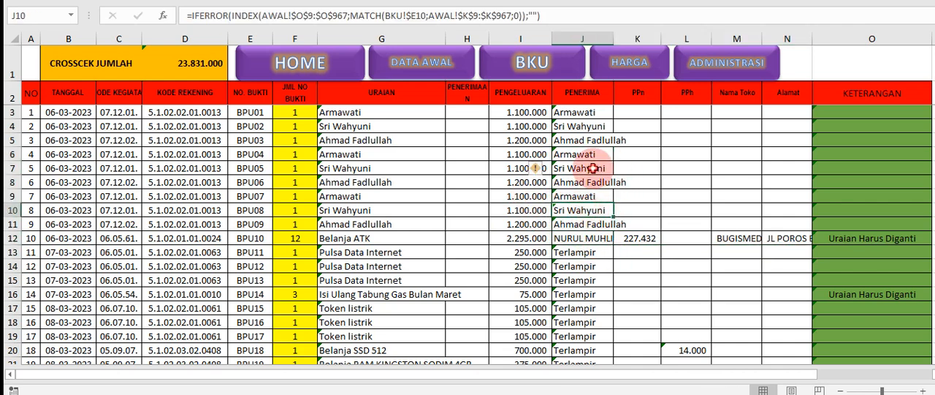
{"action": "left_click", "coordinate": [630, 238]}
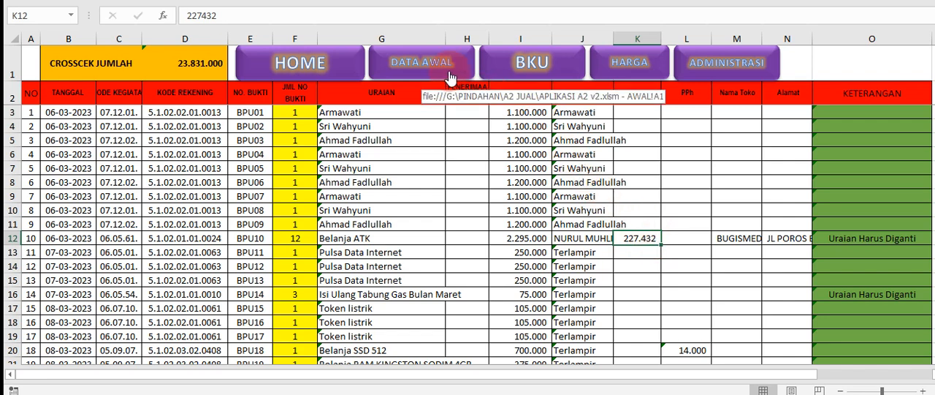
{"action": "left_click", "coordinate": [267, 239]}
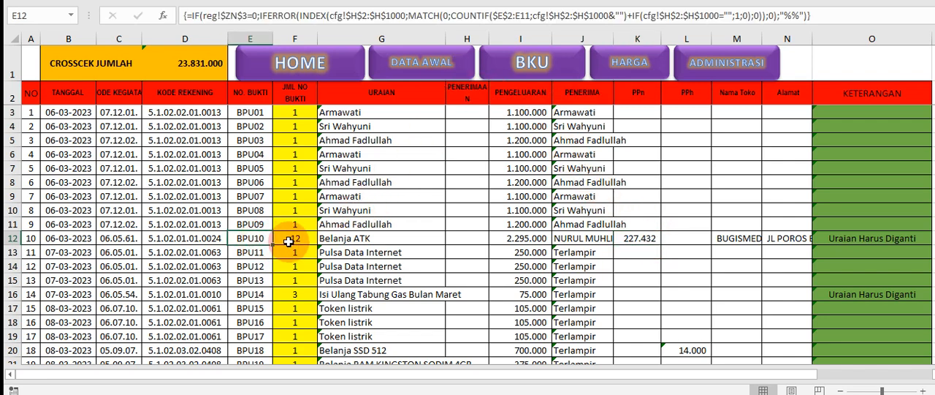
Copy the BPU10 PPn amount 227432 from M30 of DATA AWAL into PPn cell K12 of BKU
{"action": "left_click", "coordinate": [402, 77]}
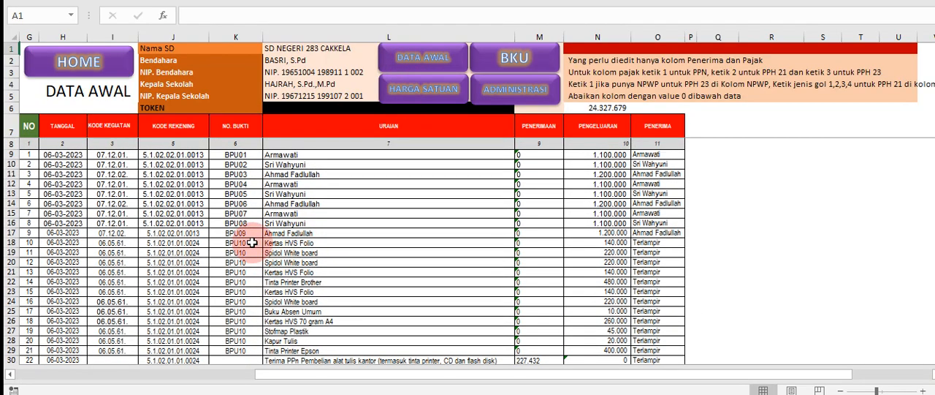
{"action": "left_click_drag", "start_coordinate": [252, 243], "coordinate": [332, 340]}
{"action": "scroll", "coordinate": [333, 344], "scroll_direction": "down", "scroll_amount": 1}
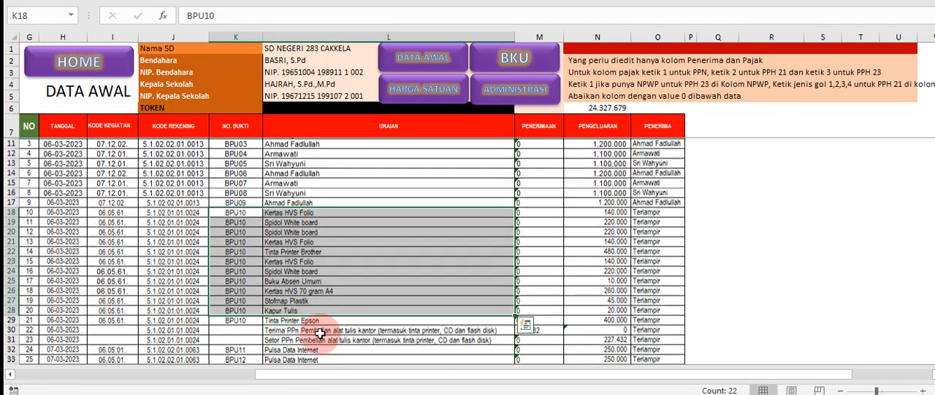
{"action": "left_click", "coordinate": [315, 329]}
{"action": "left_click", "coordinate": [524, 329]}
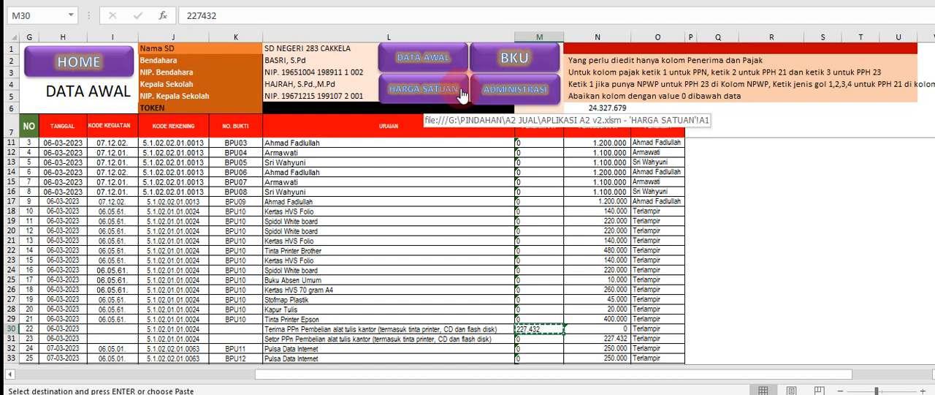
{"action": "left_click", "coordinate": [511, 58]}
{"action": "right_click", "coordinate": [637, 242]}
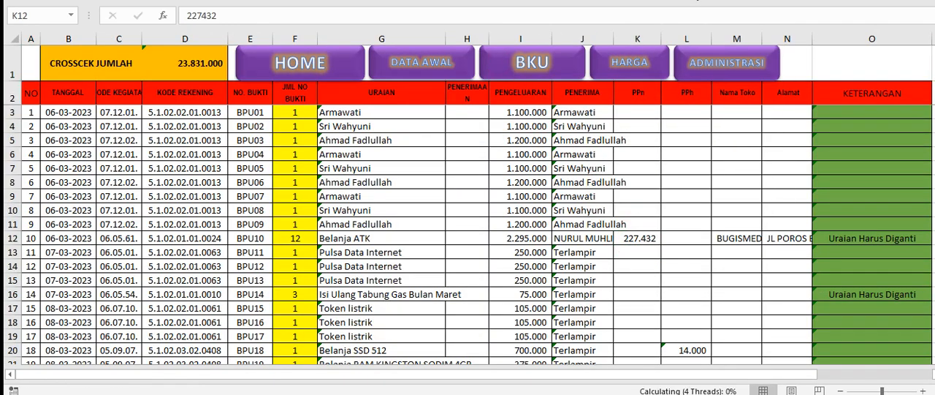
Clear the PPh amount of receipt BPU18, Belanja SSD 512, from L20 in BKU
{"action": "scroll", "coordinate": [664, 269], "scroll_direction": "down", "scroll_amount": 1}
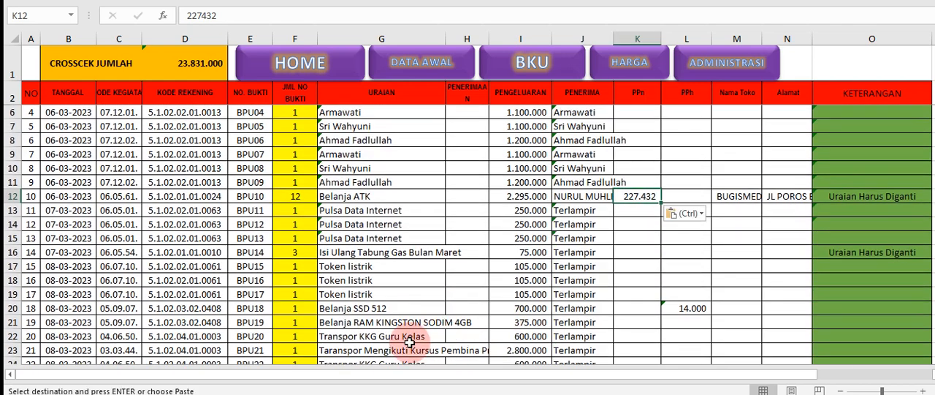
{"action": "left_click", "coordinate": [685, 308]}
{"action": "key", "text": "Delete"}
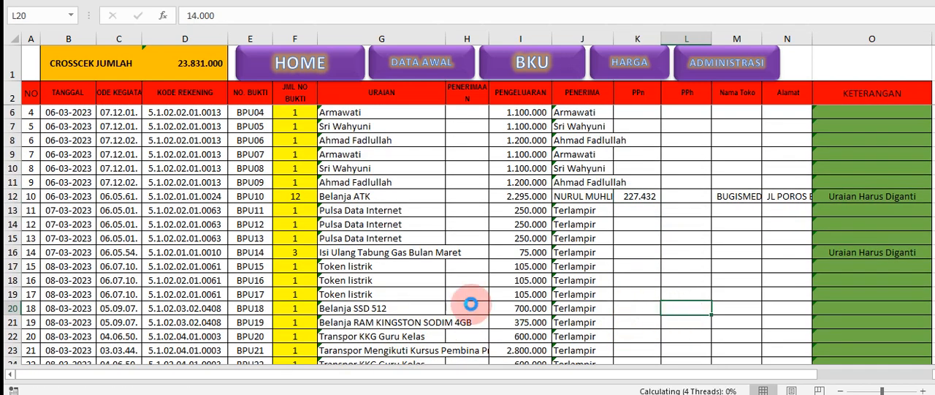
{"action": "left_click", "coordinate": [371, 307]}
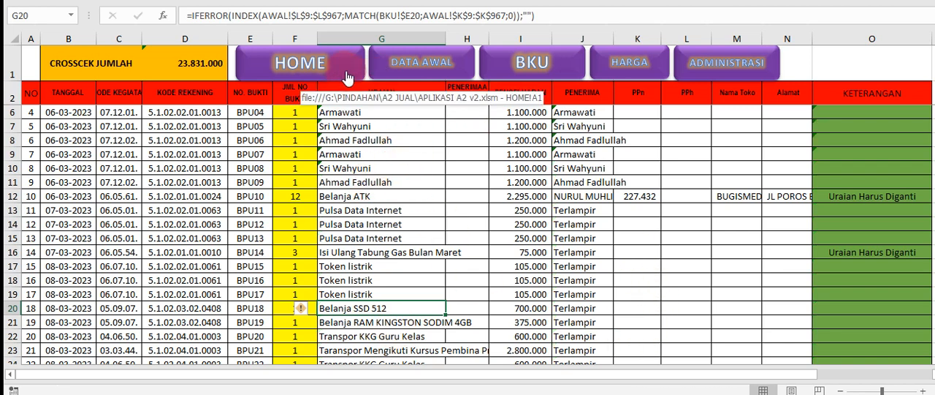
Copy the Terima PPh 23 amount 14.000 for Belanja SSD 512 from M42 of DATA AWAL into PPh cell L20 of BKU
{"action": "left_click", "coordinate": [403, 63]}
{"action": "scroll", "coordinate": [415, 276], "scroll_direction": "down", "scroll_amount": 3}
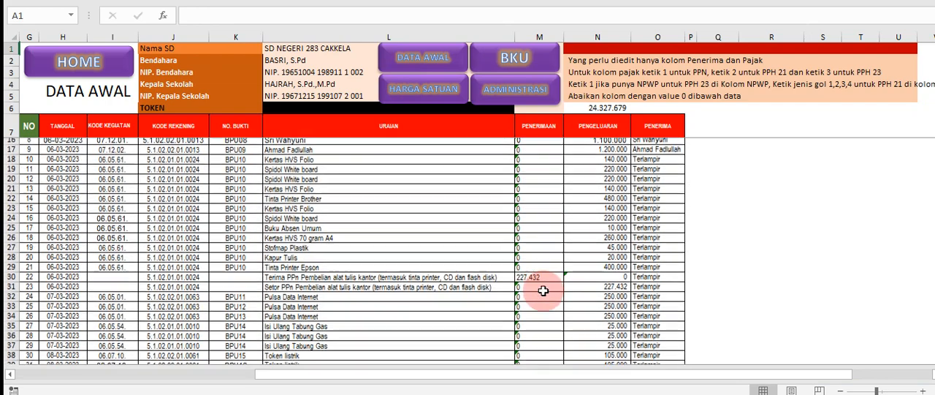
{"action": "left_click", "coordinate": [415, 277]}
{"action": "scroll", "coordinate": [485, 284], "scroll_direction": "down", "scroll_amount": 4}
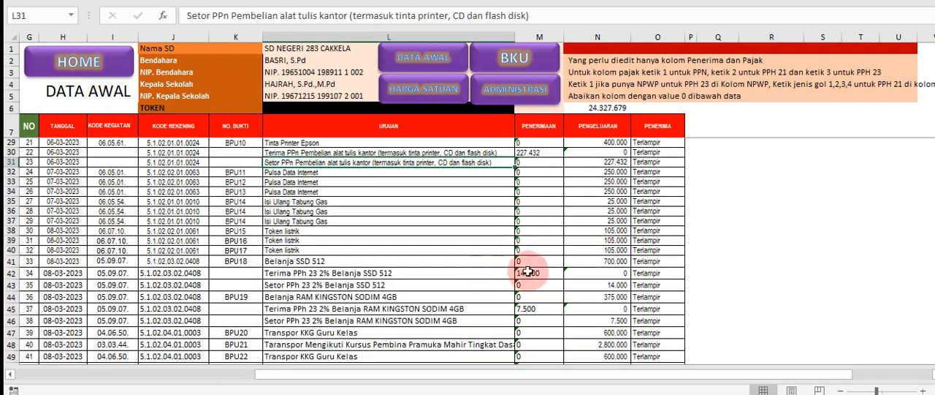
{"action": "left_click", "coordinate": [537, 273]}
{"action": "left_click", "coordinate": [270, 260]}
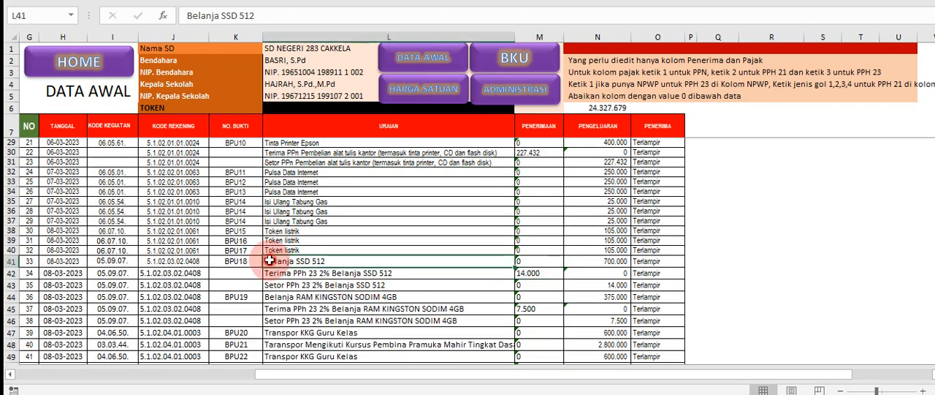
{"action": "left_click", "coordinate": [537, 274]}
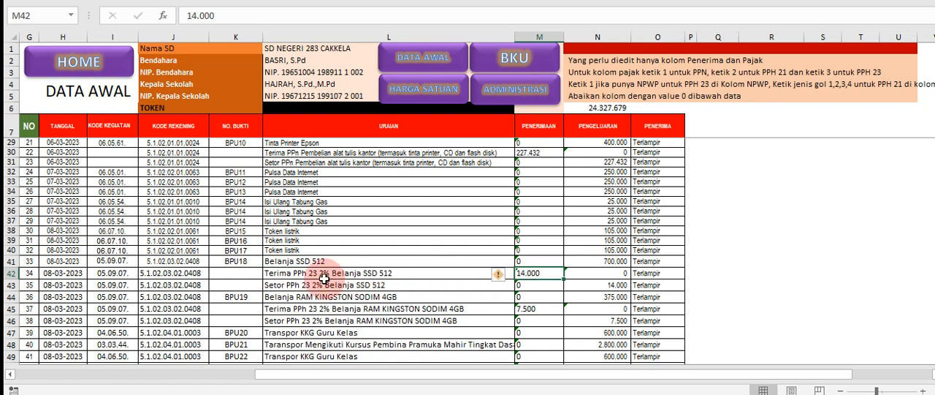
{"action": "key", "text": "ctrl+c"}
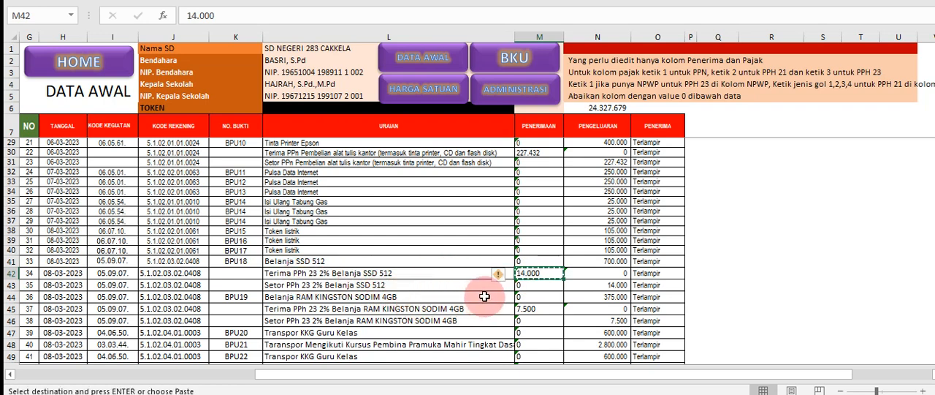
{"action": "left_click", "coordinate": [494, 69]}
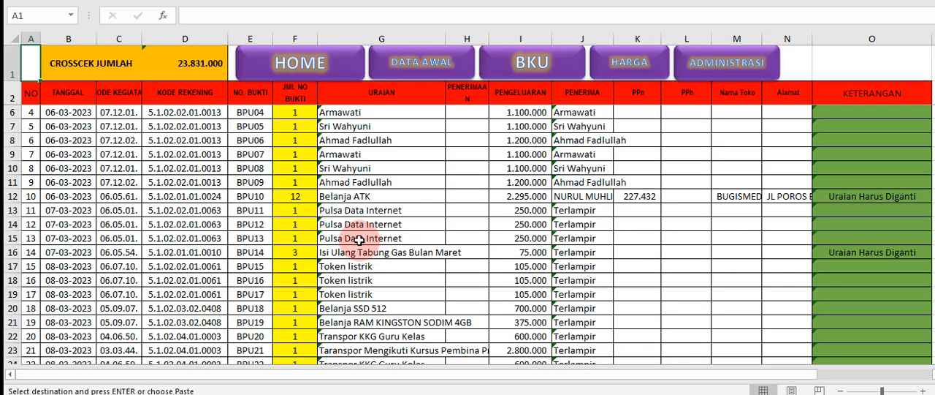
{"action": "left_click", "coordinate": [689, 308]}
{"action": "right_click", "coordinate": [689, 307]}
{"action": "left_click", "coordinate": [736, 63]}
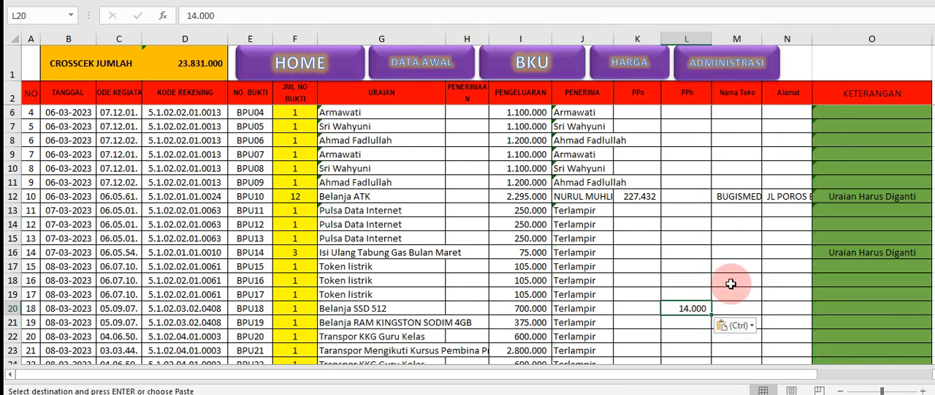
Enter "Maju Jaya" as the Nama Toko and "Jakarta" as the Alamat of receipt BPU18 in row 20
{"action": "left_click", "coordinate": [735, 196]}
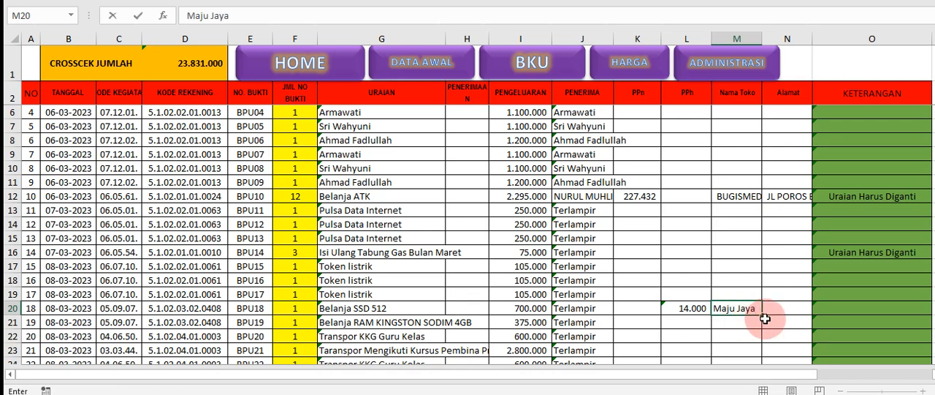
{"action": "key", "text": "Tab"}
{"action": "type", "text": "Jaka"}
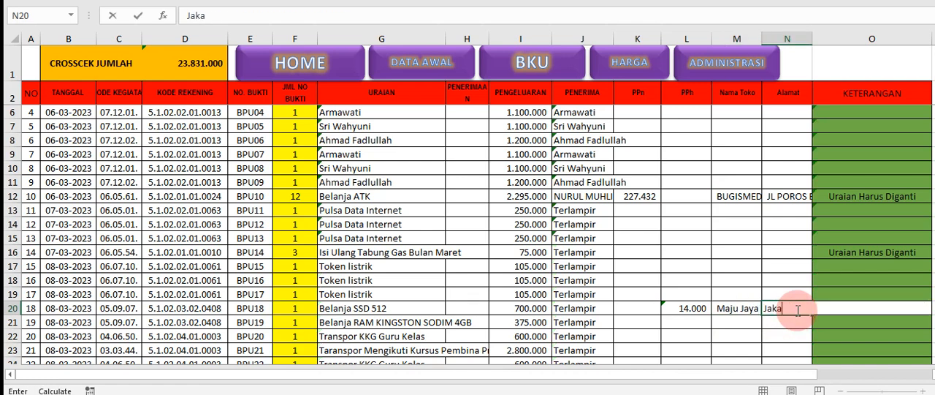
{"action": "key", "text": "Return"}
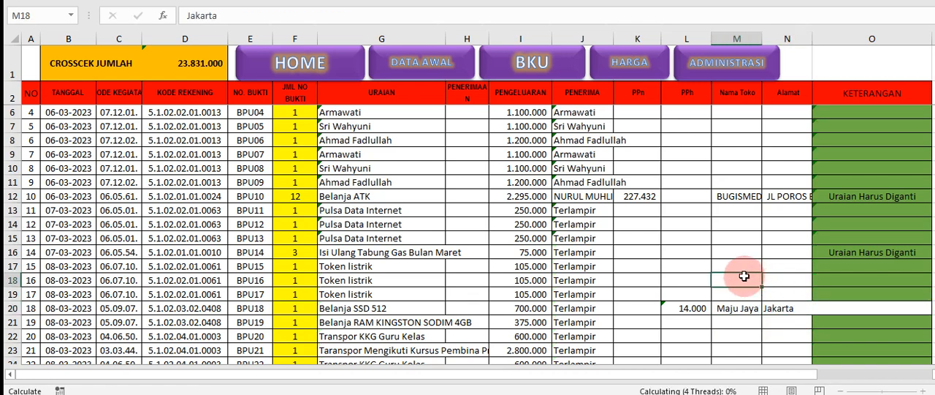
{"action": "left_click", "coordinate": [678, 231]}
{"action": "scroll", "coordinate": [678, 232], "scroll_direction": "down", "scroll_amount": 1}
{"action": "scroll", "coordinate": [682, 236], "scroll_direction": "up", "scroll_amount": 2}
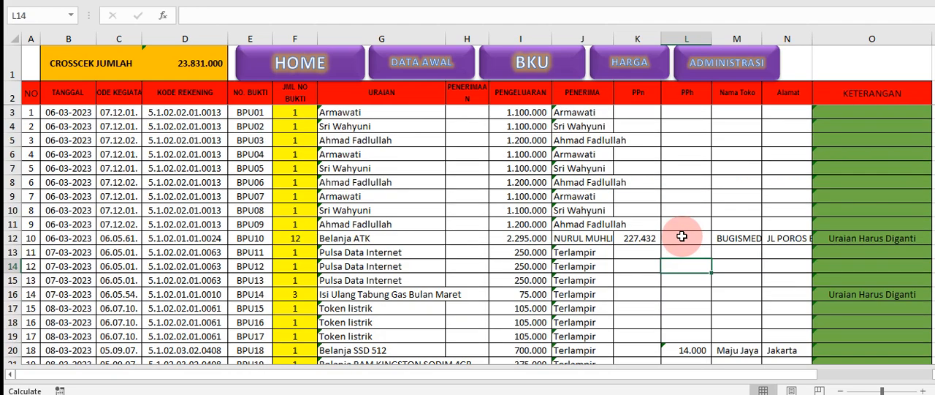
{"action": "scroll", "coordinate": [681, 149], "scroll_direction": "down", "scroll_amount": 1}
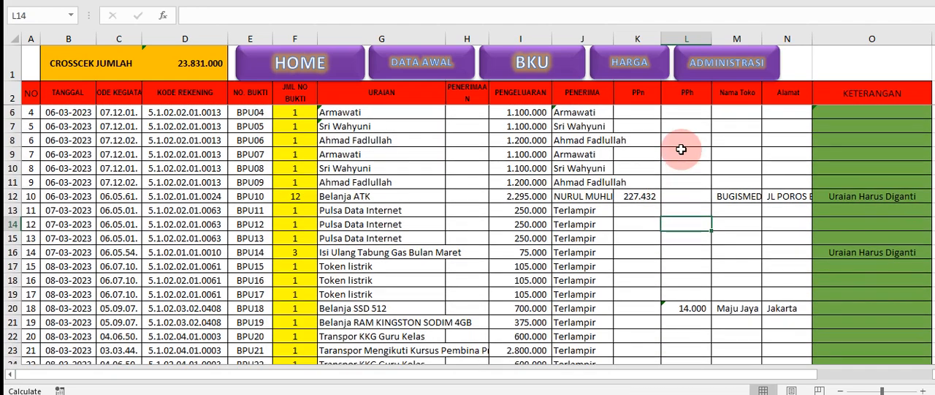
Open the kwitansi in ADMINISTRASI and check receipts BPU10 and BPU11 against the BKU list
{"action": "left_click", "coordinate": [702, 76]}
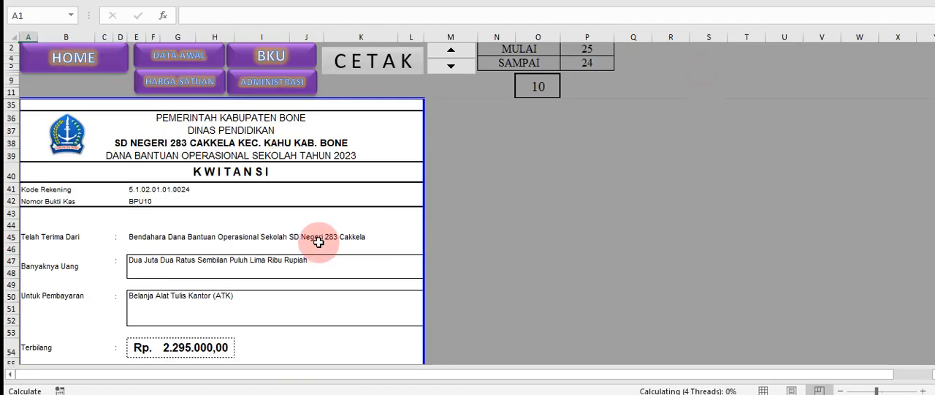
{"action": "scroll", "coordinate": [320, 238], "scroll_direction": "down", "scroll_amount": 2}
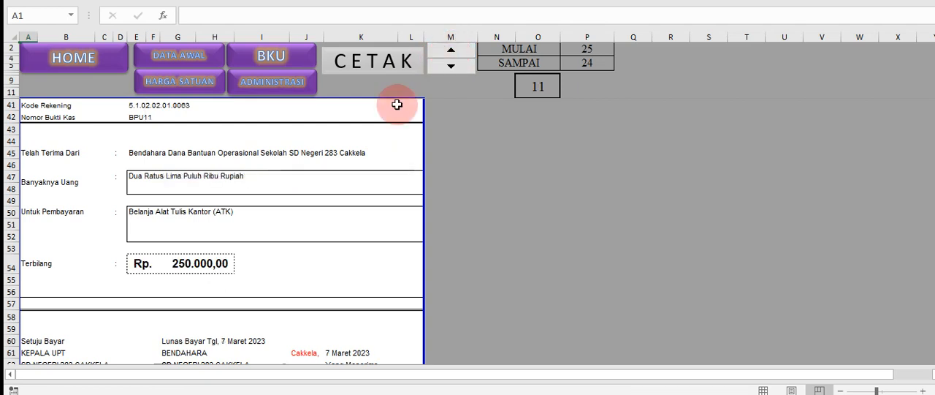
{"action": "left_click", "coordinate": [291, 64]}
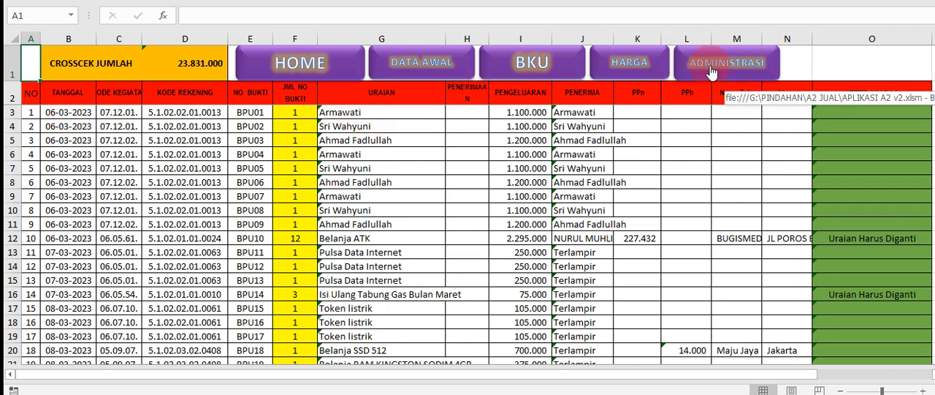
{"action": "left_click", "coordinate": [705, 66]}
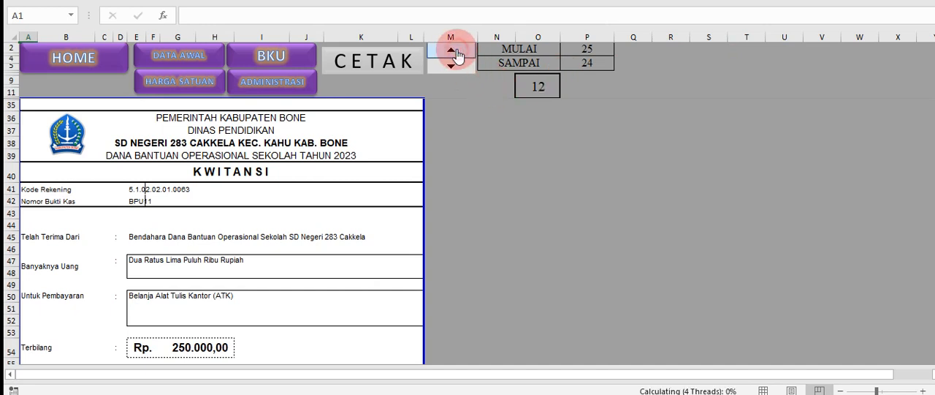
Set the ADMINISTRASI receipt number to 1 and review the BPU01 kwitansi down to its signature block
{"action": "left_click", "coordinate": [536, 87]}
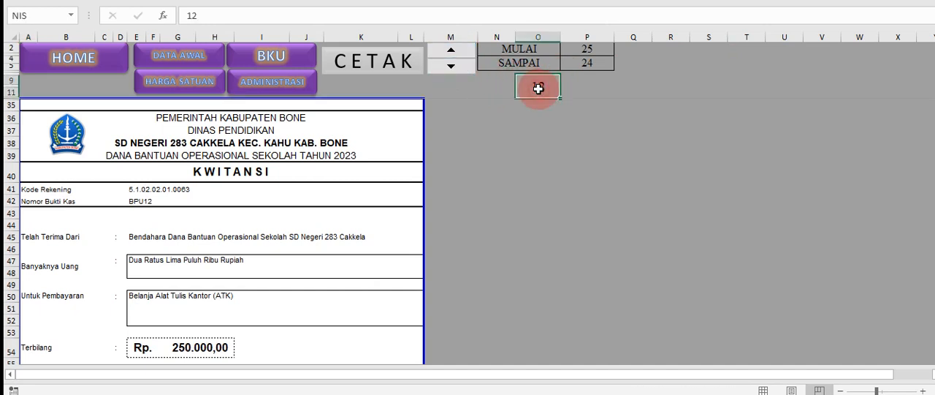
{"action": "type", "text": "1"}
{"action": "left_click", "coordinate": [531, 145]}
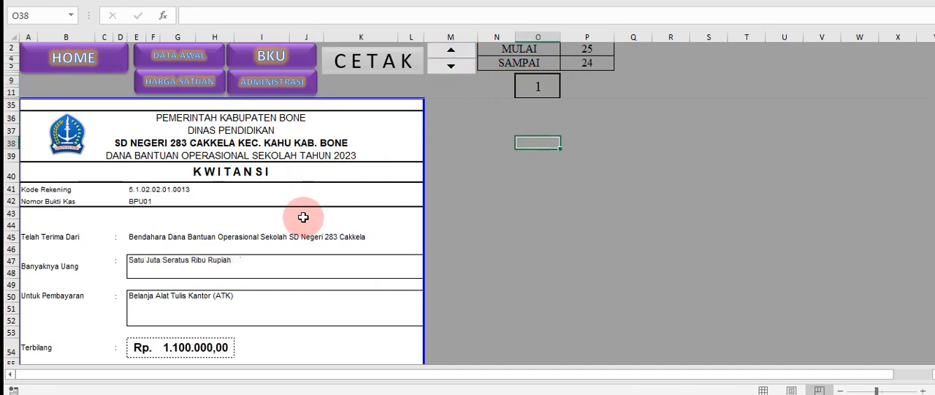
{"action": "scroll", "coordinate": [299, 218], "scroll_direction": "down", "scroll_amount": 2}
{"action": "scroll", "coordinate": [220, 242], "scroll_direction": "down", "scroll_amount": 6}
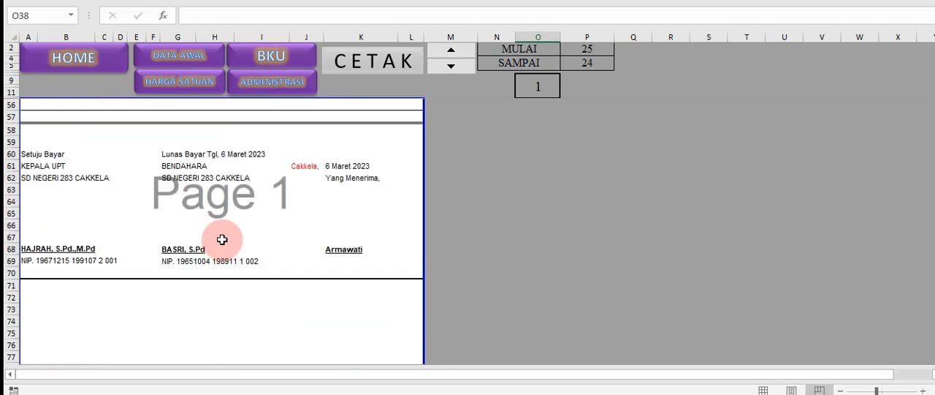
{"action": "left_click", "coordinate": [212, 249]}
Examine the Uraian, Banyaknya, Satuan and Jumlah entries in the first item row of the BPU01 Faktur
{"action": "scroll", "coordinate": [154, 242], "scroll_direction": "down", "scroll_amount": 12}
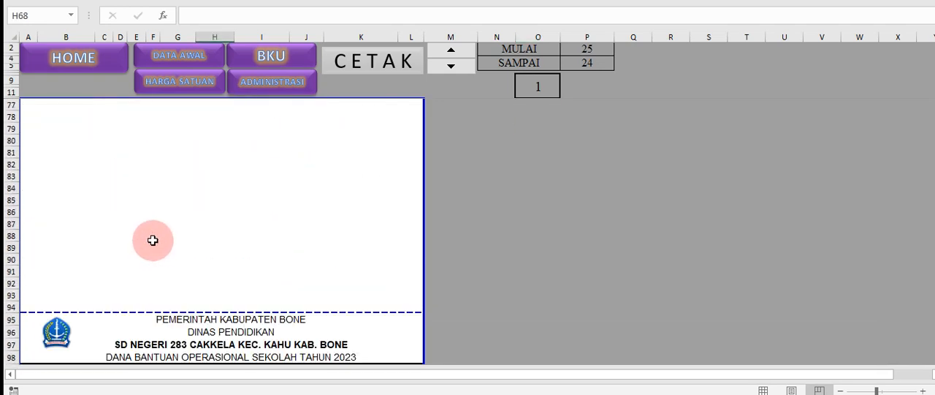
{"action": "left_click", "coordinate": [103, 245]}
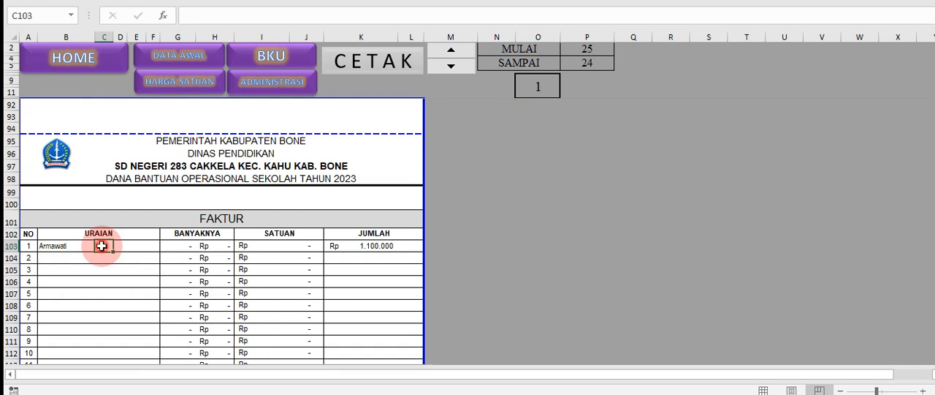
{"action": "left_click", "coordinate": [363, 248]}
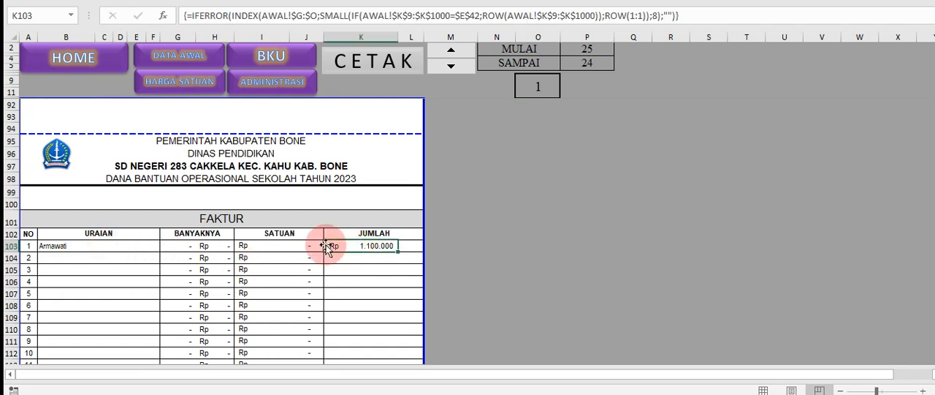
{"action": "left_click", "coordinate": [185, 245]}
{"action": "left_click", "coordinate": [282, 248]}
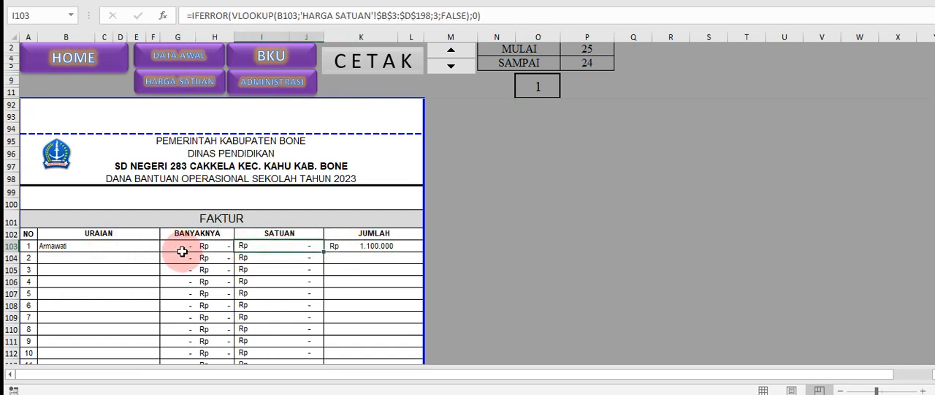
{"action": "left_click_drag", "start_coordinate": [282, 246], "coordinate": [252, 241]}
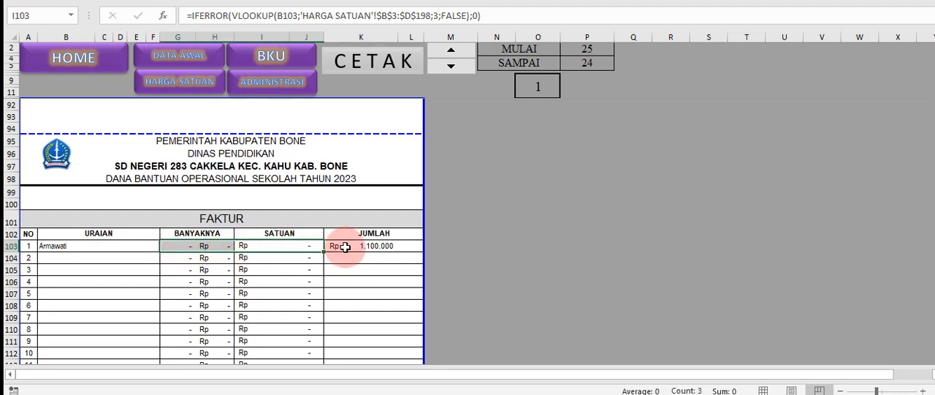
Review the order note and the Berita Acara Serah Terima Barang of BPU01, and return to its kwitansi
{"action": "scroll", "coordinate": [345, 247], "scroll_direction": "down", "scroll_amount": 5}
{"action": "scroll", "coordinate": [345, 247], "scroll_direction": "down", "scroll_amount": 5}
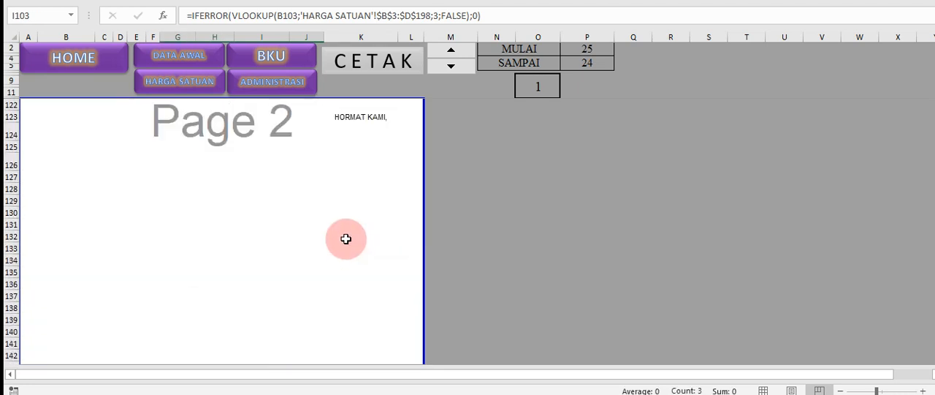
{"action": "scroll", "coordinate": [346, 238], "scroll_direction": "down", "scroll_amount": 13}
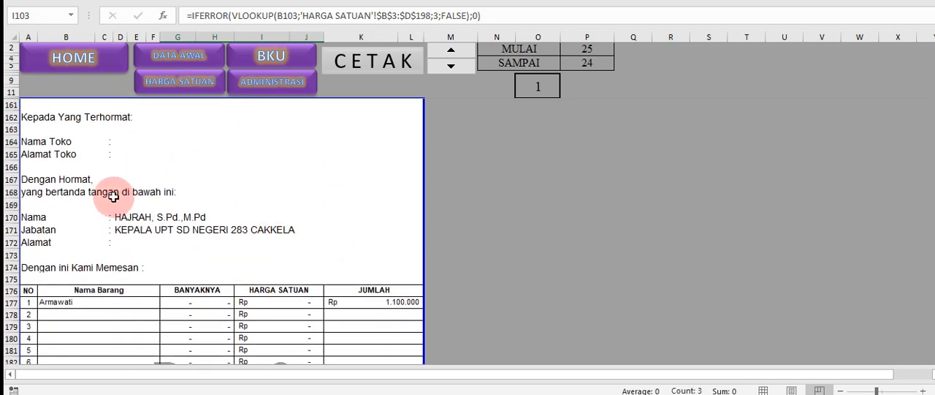
{"action": "scroll", "coordinate": [113, 195], "scroll_direction": "down", "scroll_amount": 11}
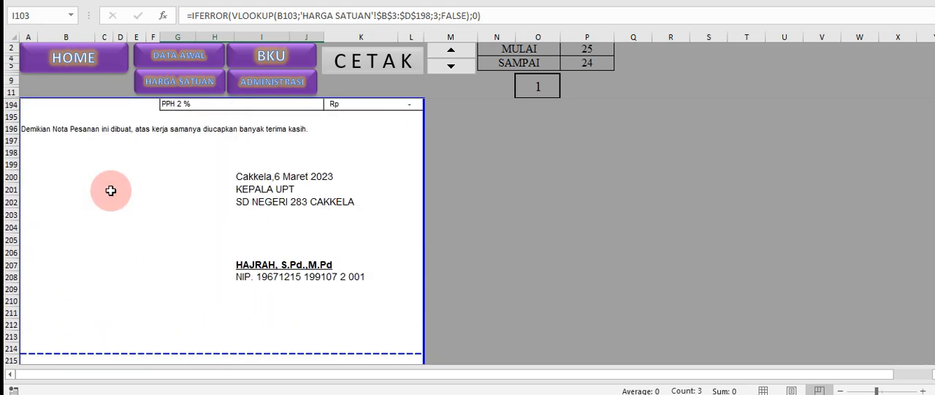
{"action": "scroll", "coordinate": [112, 191], "scroll_direction": "down", "scroll_amount": 8}
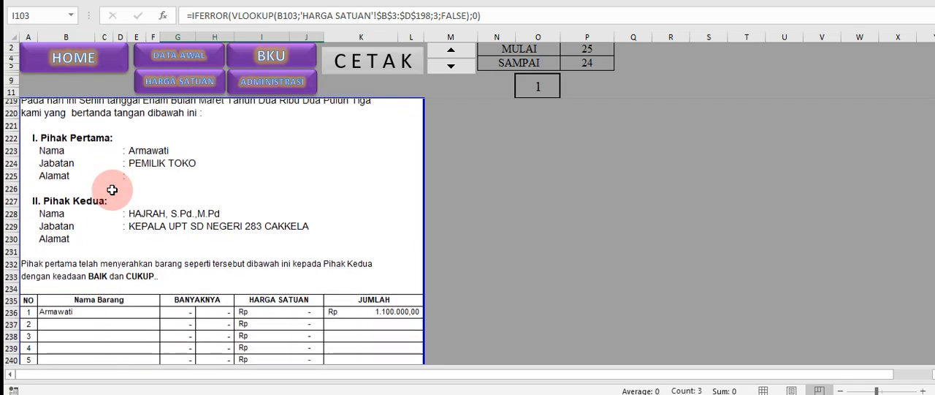
{"action": "scroll", "coordinate": [112, 189], "scroll_direction": "down", "scroll_amount": 2}
{"action": "scroll", "coordinate": [183, 188], "scroll_direction": "up", "scroll_amount": 10}
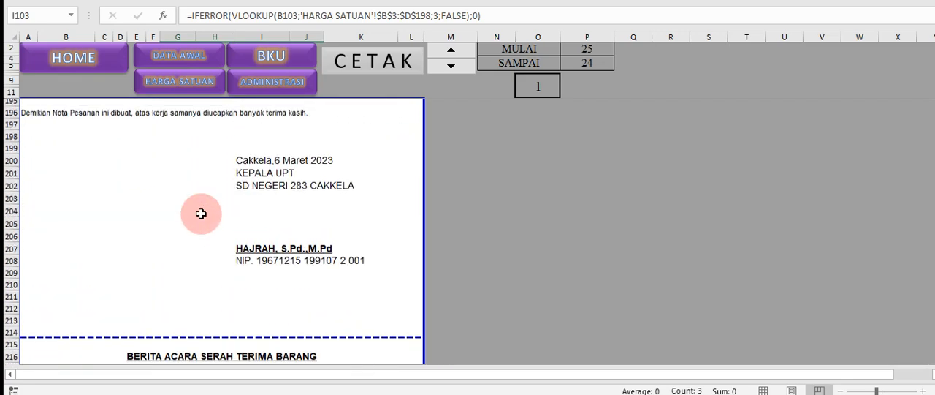
{"action": "scroll", "coordinate": [201, 213], "scroll_direction": "up", "scroll_amount": 20}
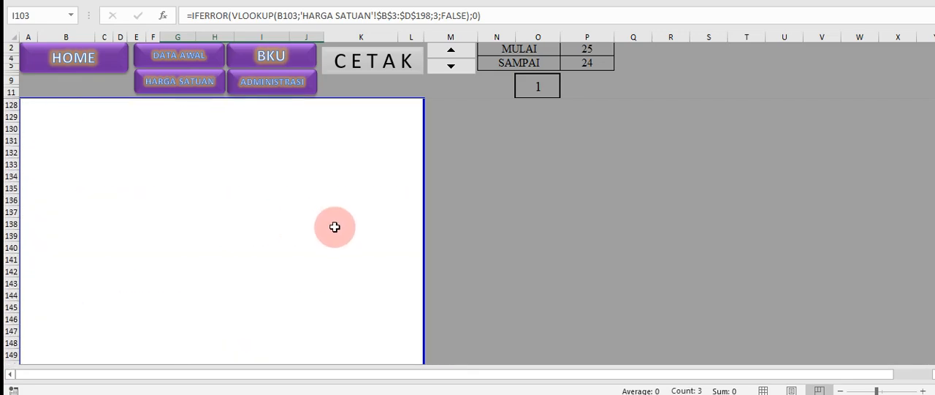
{"action": "scroll", "coordinate": [335, 227], "scroll_direction": "up", "scroll_amount": 9}
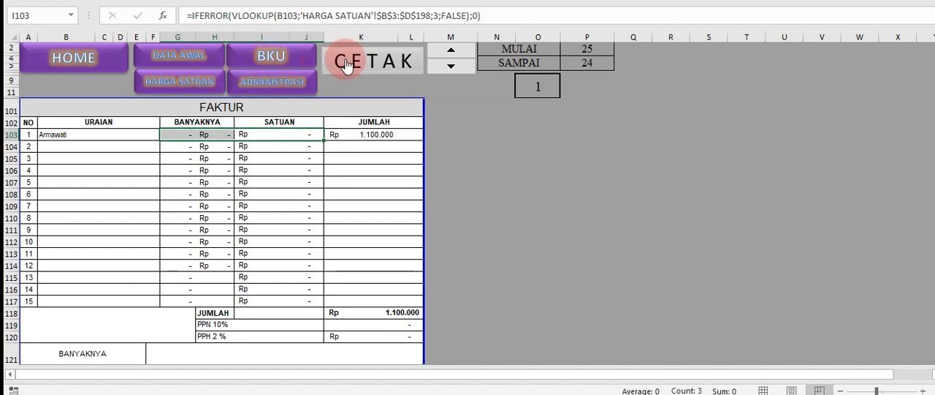
{"action": "scroll", "coordinate": [363, 176], "scroll_direction": "up", "scroll_amount": 15}
{"action": "scroll", "coordinate": [366, 175], "scroll_direction": "up", "scroll_amount": 7}
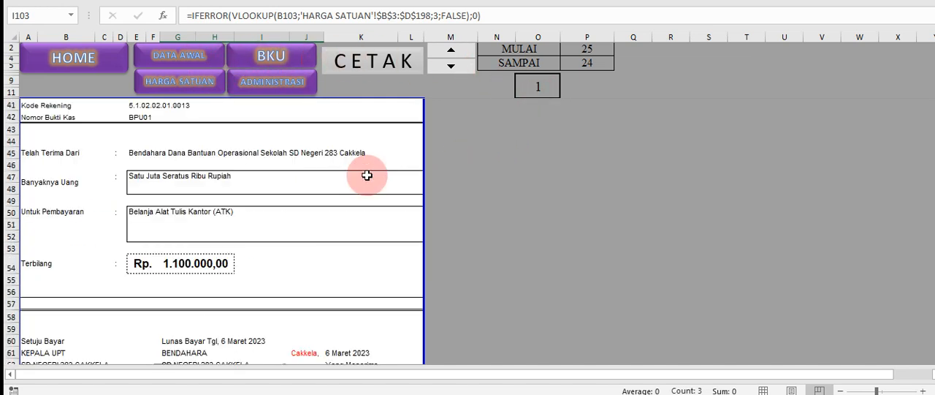
Locate receipt BPU10 in row 12 of BKU and set the receipt number in ADMINISTRASI to 10
{"action": "left_click", "coordinate": [276, 55]}
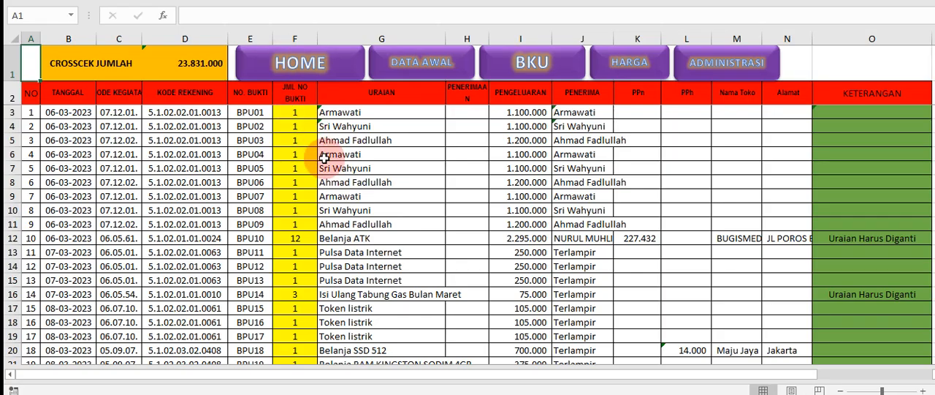
{"action": "left_click", "coordinate": [8, 239]}
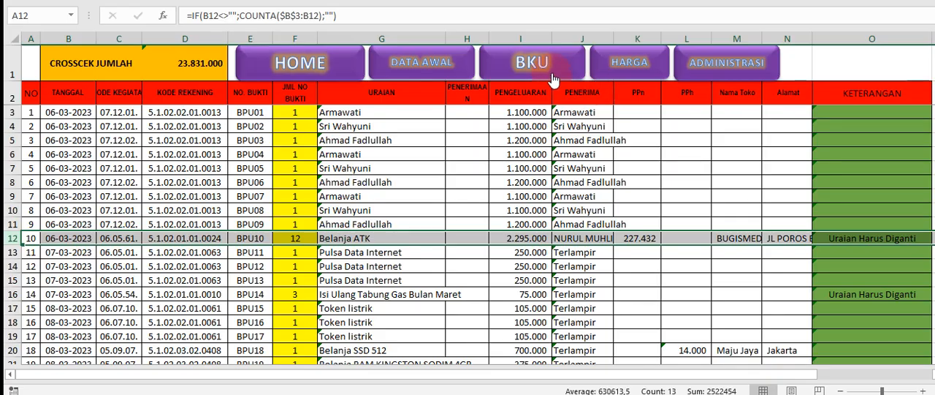
{"action": "left_click", "coordinate": [723, 64]}
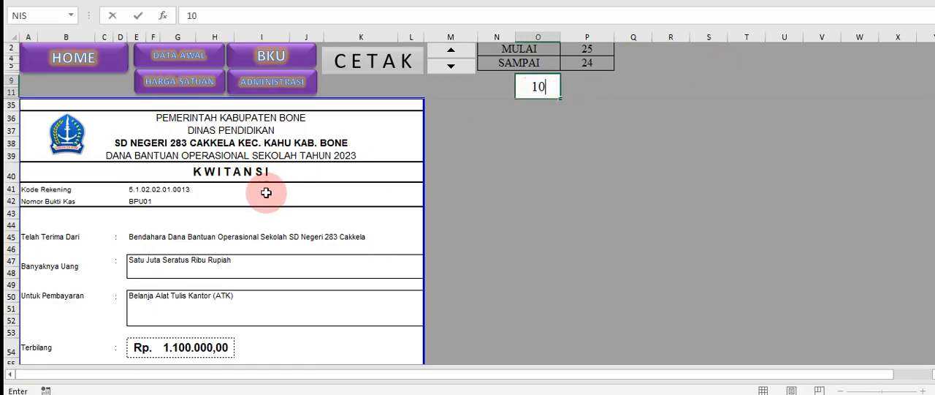
{"action": "left_click", "coordinate": [497, 213]}
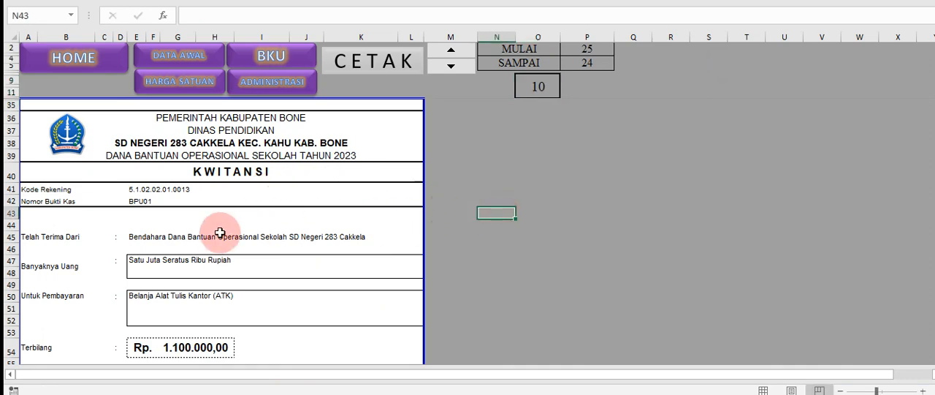
{"action": "scroll", "coordinate": [216, 235], "scroll_direction": "down", "scroll_amount": 2}
{"action": "scroll", "coordinate": [217, 236], "scroll_direction": "up", "scroll_amount": 2}
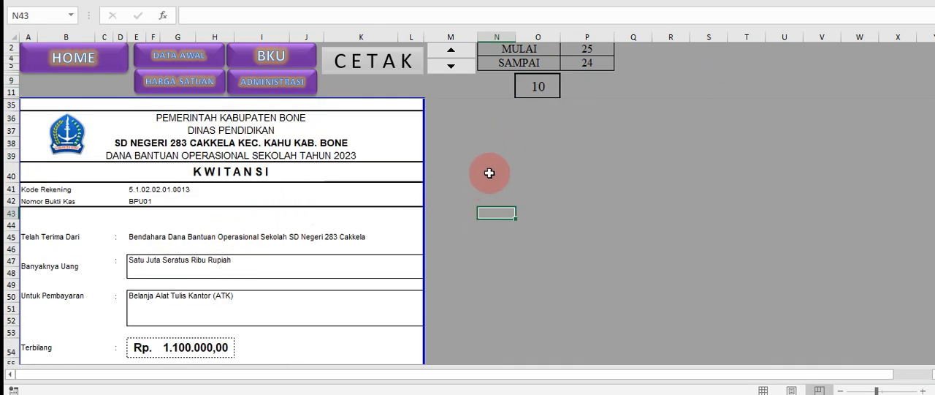
Advance the ADMINISTRASI receipt number to 11 and set it back to 10 to reload the kwitansi
{"action": "left_click", "coordinate": [538, 86]}
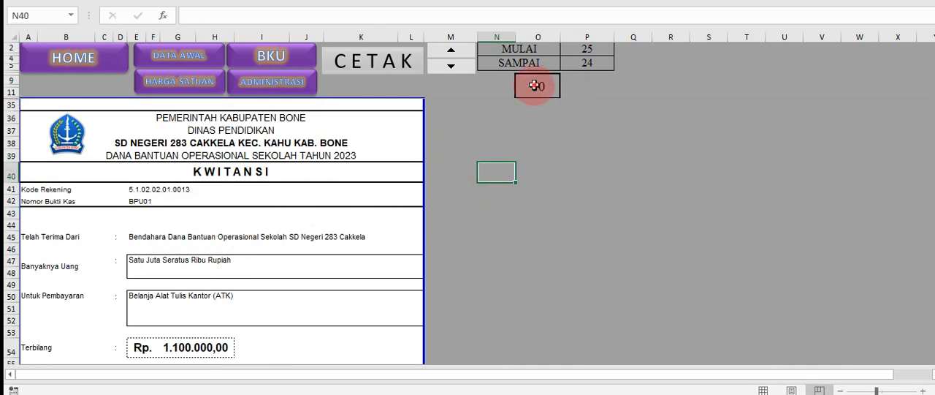
{"action": "left_click", "coordinate": [453, 51]}
{"action": "scroll", "coordinate": [345, 225], "scroll_direction": "down", "scroll_amount": 1}
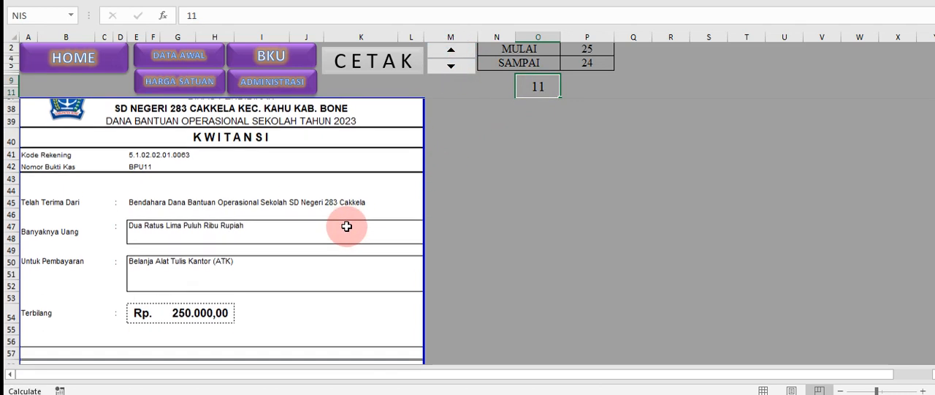
{"action": "scroll", "coordinate": [344, 221], "scroll_direction": "up", "scroll_amount": 1}
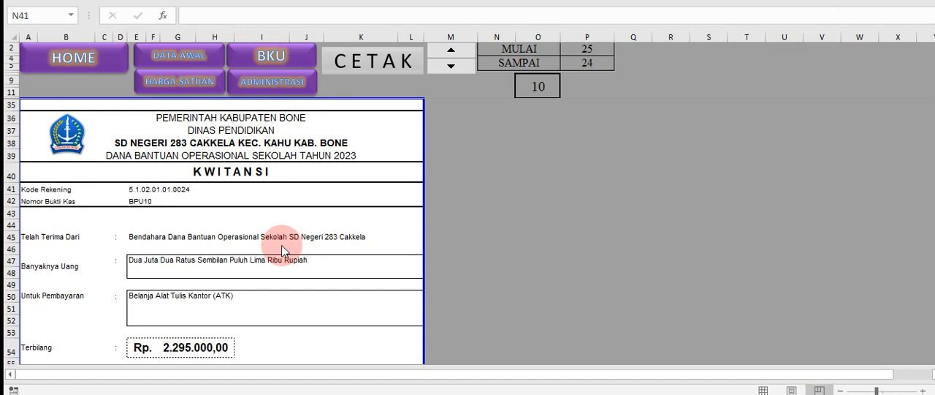
{"action": "left_click", "coordinate": [181, 256]}
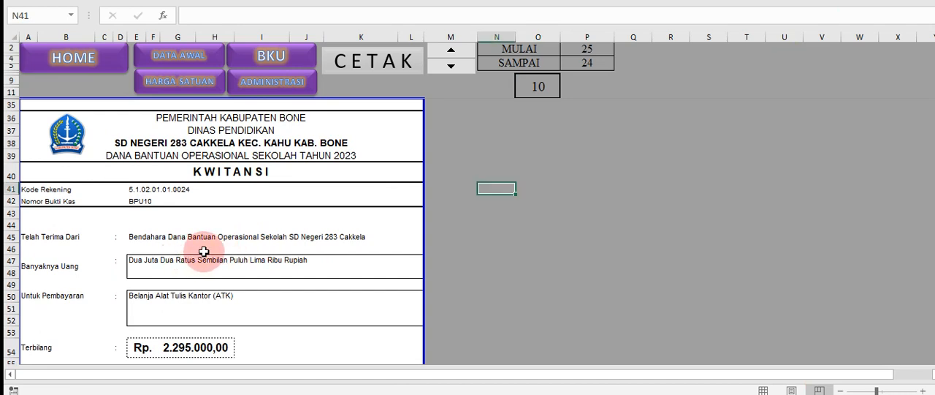
Compare the Terbilang amount on the BPU10 kwitansi with the Pengeluaran of Belanja ATK in BKU
{"action": "scroll", "coordinate": [203, 251], "scroll_direction": "down", "scroll_amount": 1}
{"action": "scroll", "coordinate": [203, 252], "scroll_direction": "down", "scroll_amount": 1}
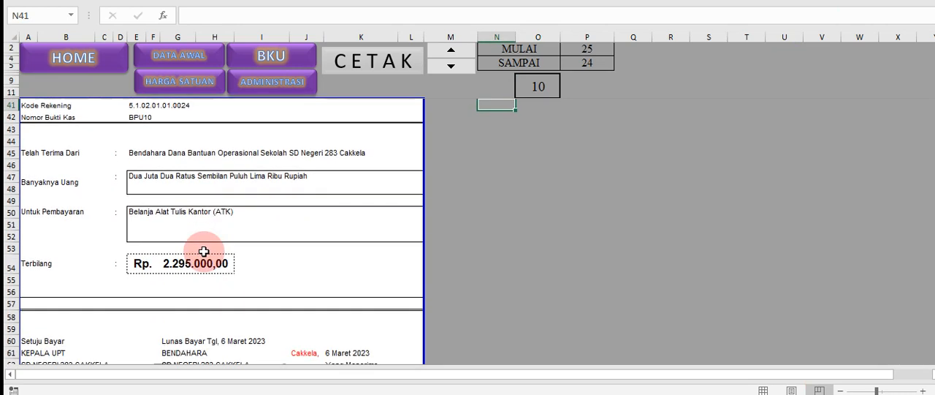
{"action": "left_click", "coordinate": [194, 259]}
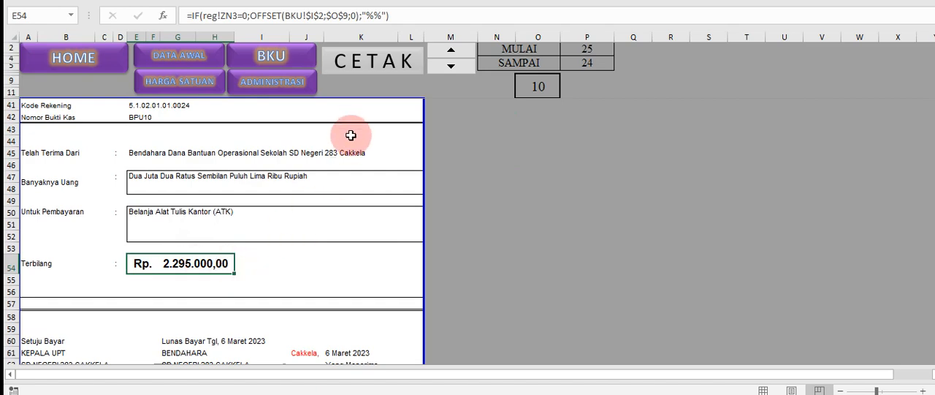
{"action": "left_click", "coordinate": [290, 64]}
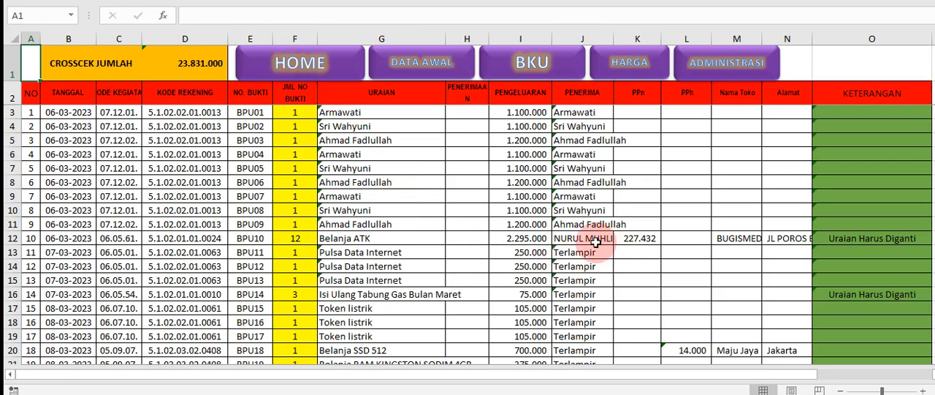
{"action": "left_click", "coordinate": [534, 240]}
Return to ADMINISTRASI and examine the itemised goods in the BPU10 Faktur, starting with the first Uraian entry
{"action": "left_click", "coordinate": [681, 75]}
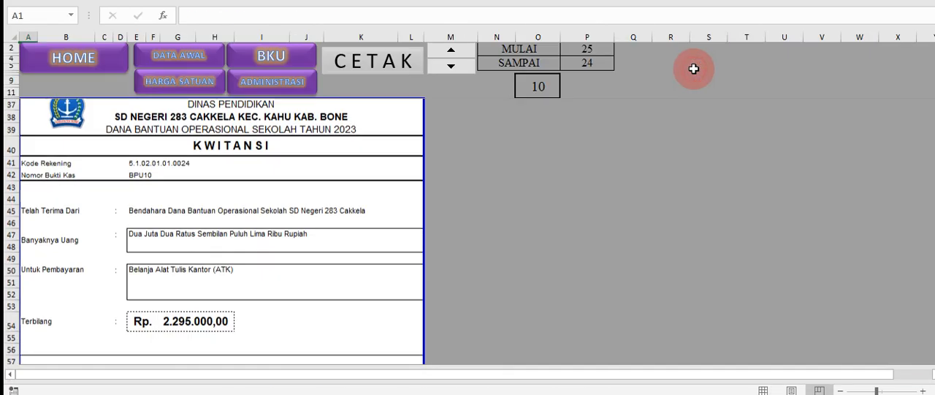
{"action": "scroll", "coordinate": [255, 291], "scroll_direction": "down", "scroll_amount": 3}
{"action": "scroll", "coordinate": [256, 291], "scroll_direction": "down", "scroll_amount": 14}
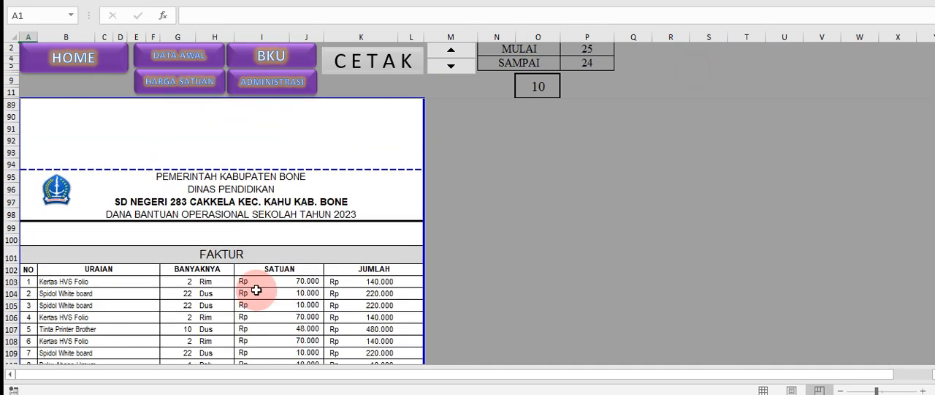
{"action": "scroll", "coordinate": [256, 290], "scroll_direction": "down", "scroll_amount": 2}
{"action": "left_click", "coordinate": [58, 209]}
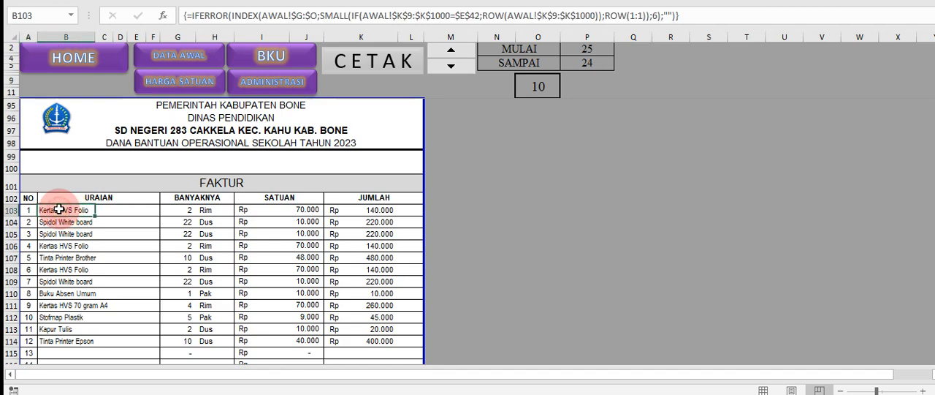
Compare the twelve Uraian entries in the BPU10 Faktur with the description and amount rows for BPU10 in DATA AWAL
{"action": "left_click_drag", "start_coordinate": [58, 209], "coordinate": [67, 339]}
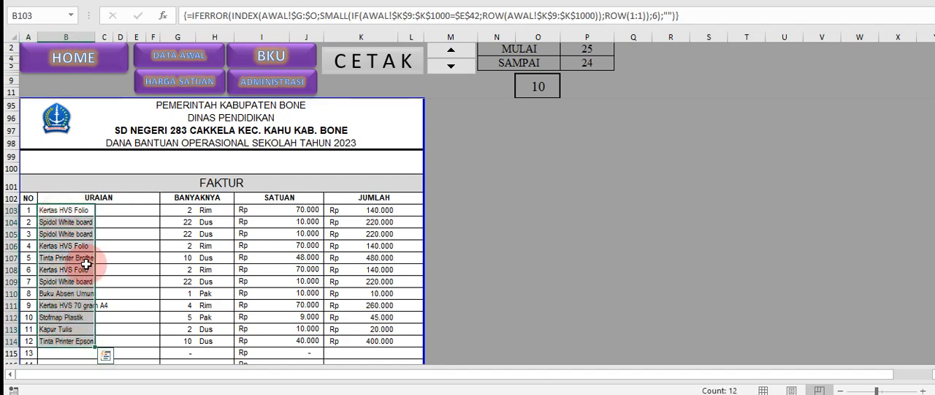
{"action": "left_click", "coordinate": [395, 264]}
{"action": "scroll", "coordinate": [422, 254], "scroll_direction": "up", "scroll_amount": 1}
{"action": "scroll", "coordinate": [422, 253], "scroll_direction": "up", "scroll_amount": 4}
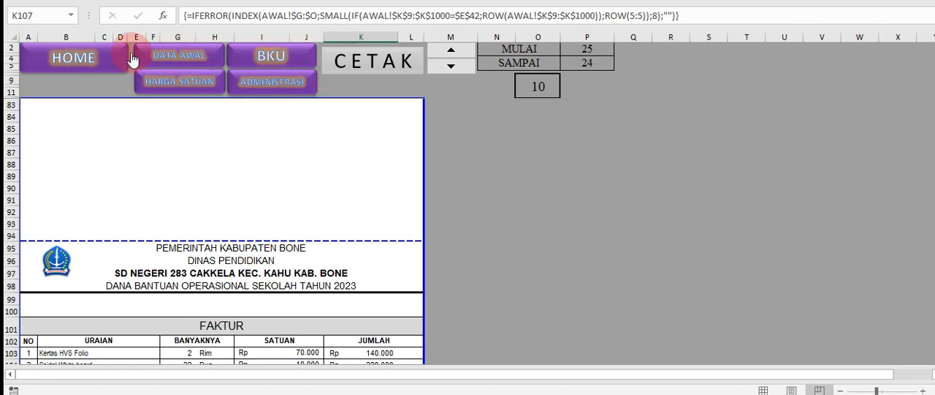
{"action": "left_click", "coordinate": [156, 58]}
{"action": "left_click_drag", "start_coordinate": [282, 212], "coordinate": [575, 318]}
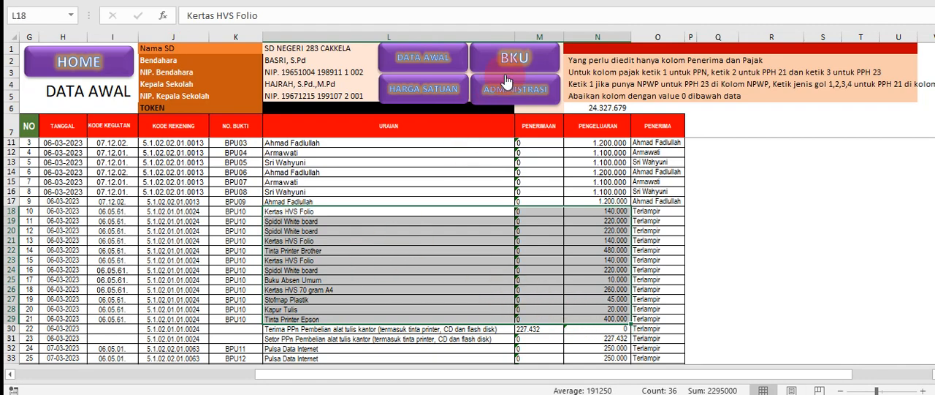
Return to ADMINISTRASI and inspect the quantity, unit, unit price and description formulas of the Faktur's first item, Kertas HVS Folio
{"action": "left_click", "coordinate": [515, 67]}
{"action": "scroll", "coordinate": [465, 244], "scroll_direction": "down", "scroll_amount": 10}
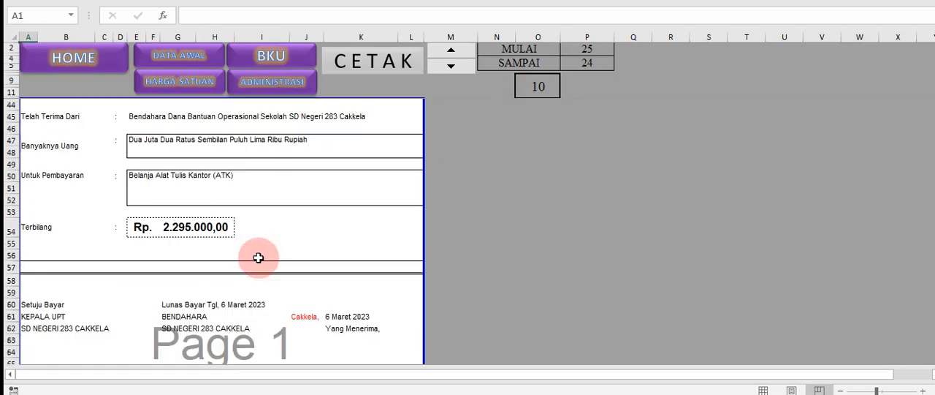
{"action": "scroll", "coordinate": [258, 258], "scroll_direction": "down", "scroll_amount": 14}
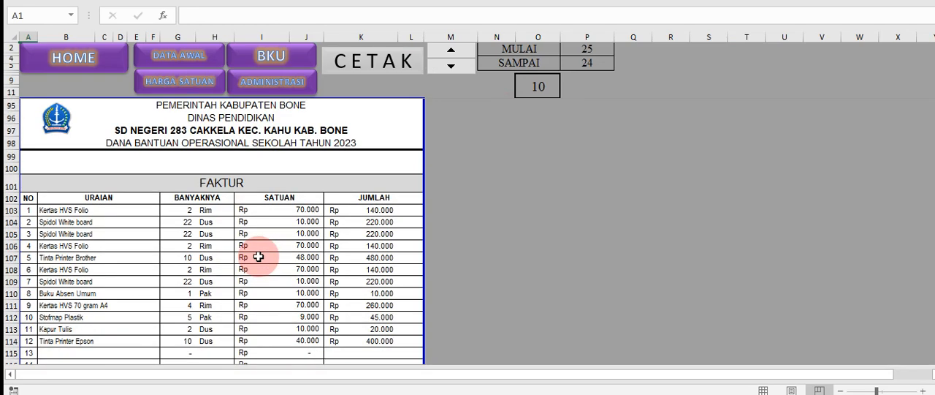
{"action": "left_click", "coordinate": [177, 175]}
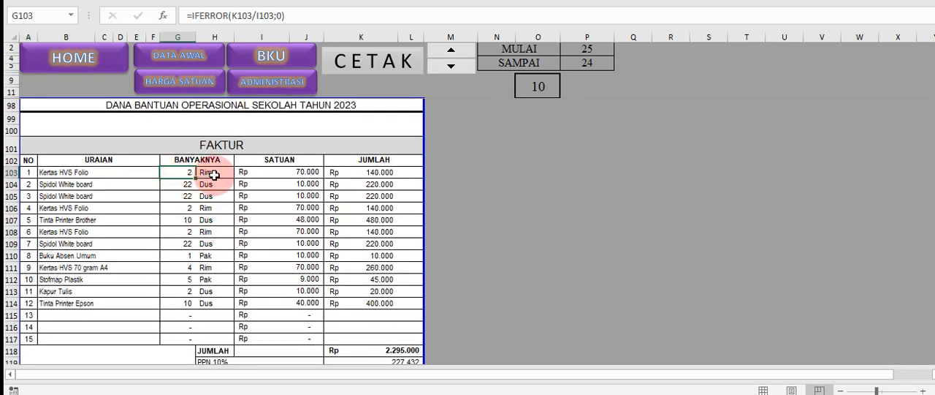
{"action": "left_click", "coordinate": [212, 173]}
{"action": "left_click", "coordinate": [186, 173]}
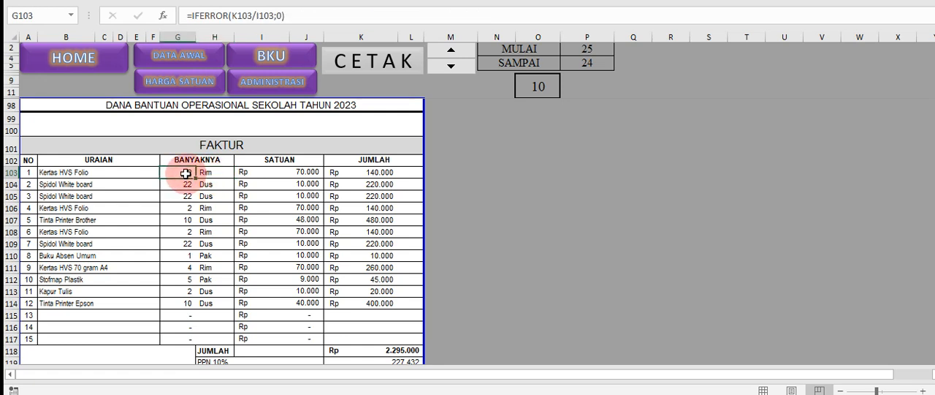
{"action": "left_click", "coordinate": [258, 171]}
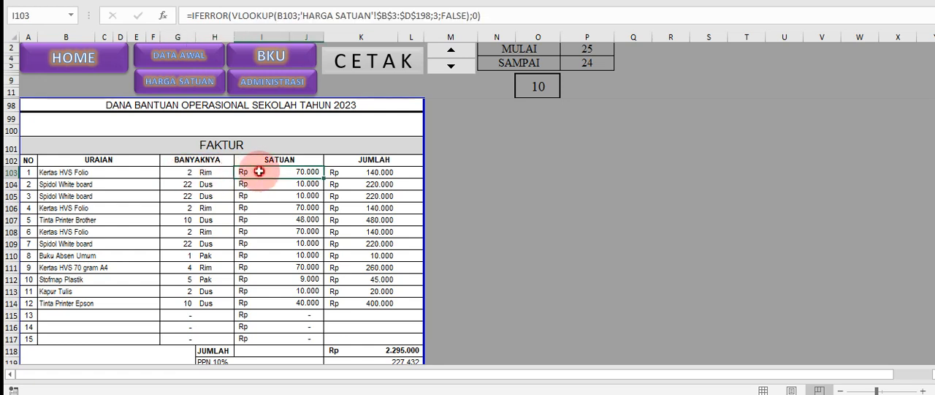
{"action": "left_click", "coordinate": [216, 172]}
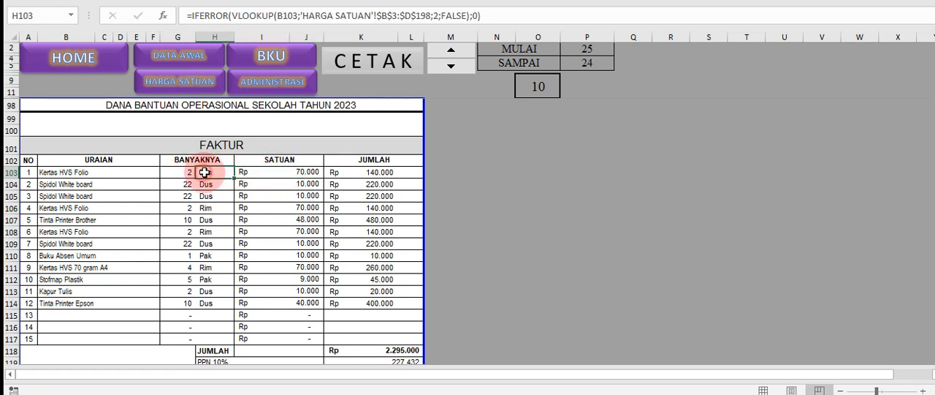
{"action": "left_click", "coordinate": [276, 172]}
{"action": "left_click", "coordinate": [89, 171]}
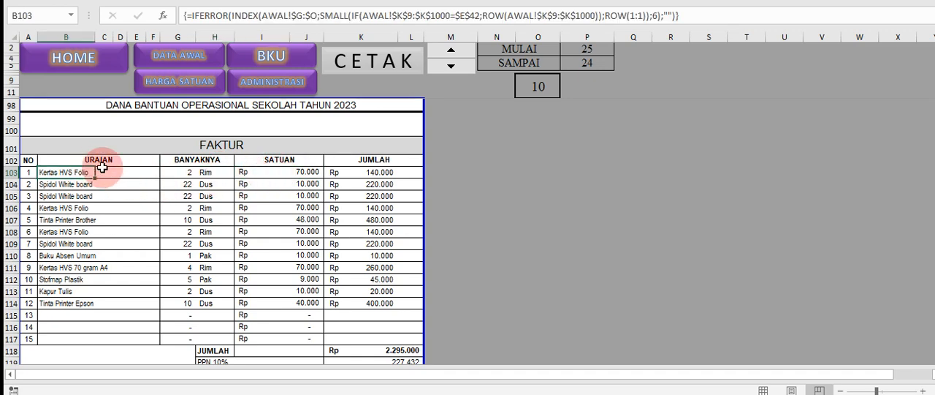
Open the HARGA SATUAN sheet and review the descriptions, units and unit prices of its twelve filled items
{"action": "left_click", "coordinate": [205, 83]}
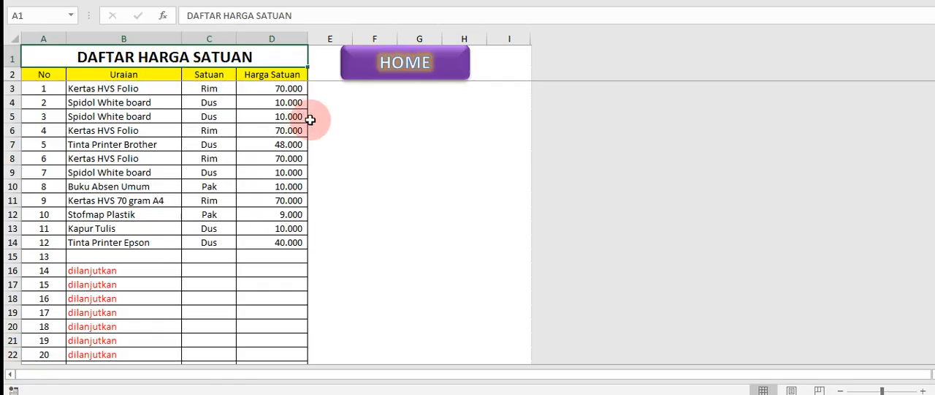
{"action": "left_click", "coordinate": [96, 103]}
{"action": "left_click_drag", "start_coordinate": [98, 89], "coordinate": [283, 247]}
{"action": "scroll", "coordinate": [202, 228], "scroll_direction": "down", "scroll_amount": 2}
{"action": "scroll", "coordinate": [206, 230], "scroll_direction": "up", "scroll_amount": 2}
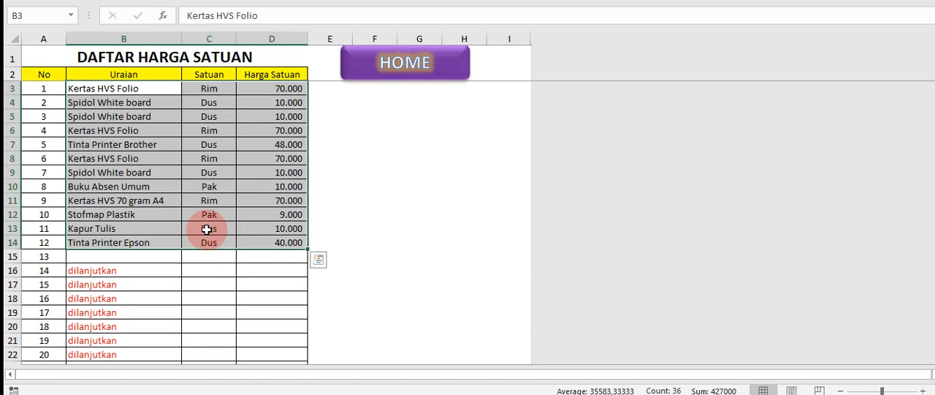
{"action": "left_click", "coordinate": [263, 281]}
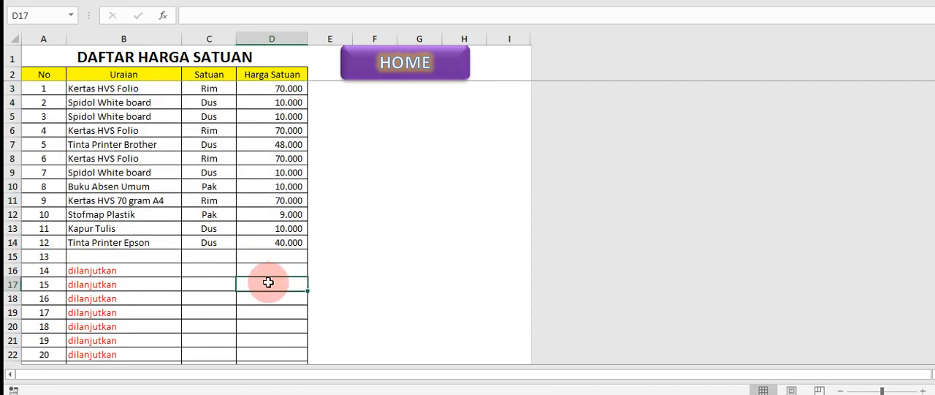
Examine the Uraian, Satuan and Harga Satuan columns one by one, including the empty cells below the listed goods
{"action": "left_click", "coordinate": [121, 88]}
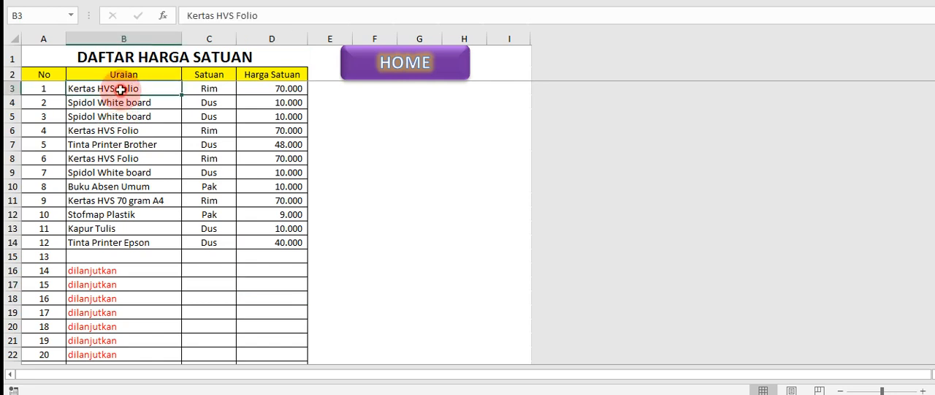
{"action": "left_click_drag", "start_coordinate": [121, 89], "coordinate": [129, 244]}
{"action": "left_click", "coordinate": [130, 266]}
{"action": "left_click", "coordinate": [215, 185]}
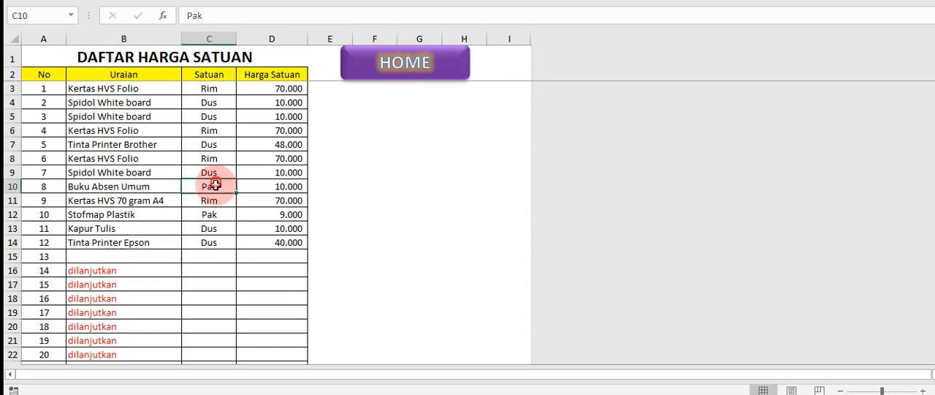
{"action": "left_click_drag", "start_coordinate": [215, 186], "coordinate": [209, 301]}
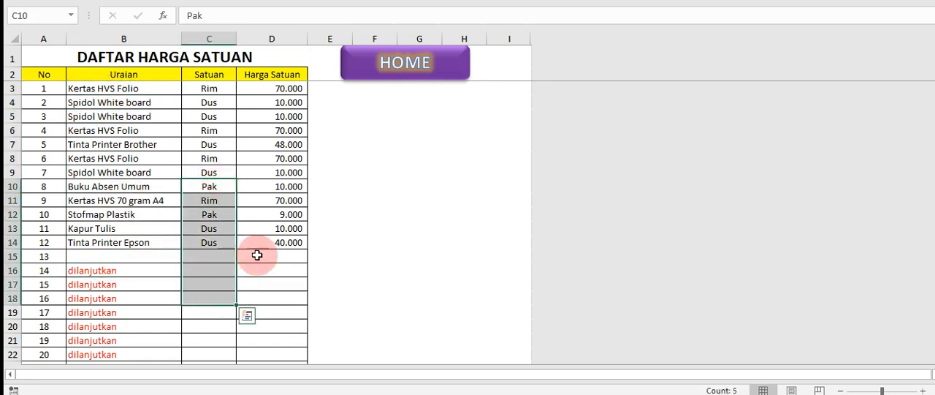
{"action": "left_click_drag", "start_coordinate": [255, 246], "coordinate": [267, 301]}
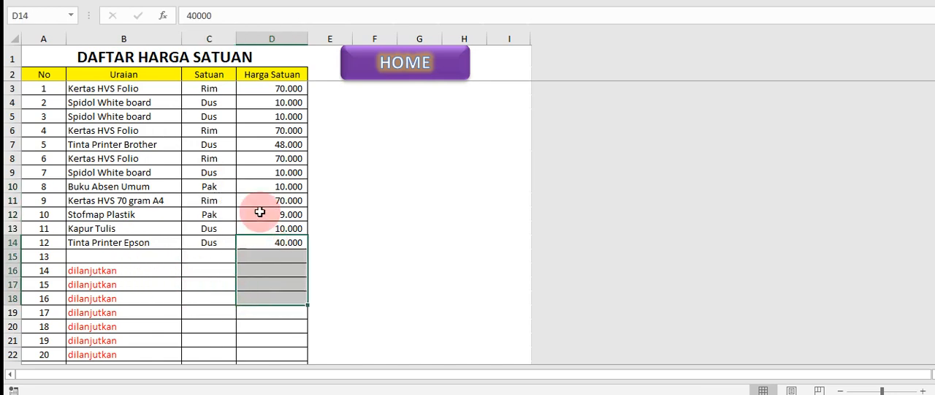
Go back through HOME and BKU to ADMINISTRASI and check the quantities and unit prices of the first Faktur items
{"action": "left_click", "coordinate": [378, 74]}
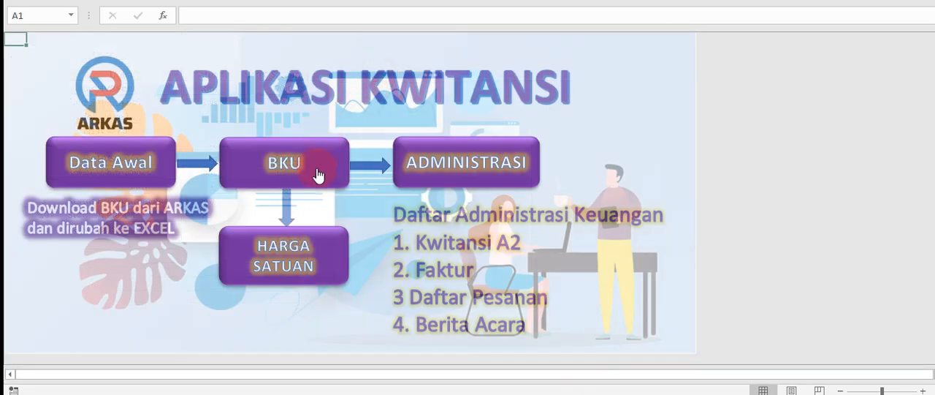
{"action": "left_click", "coordinate": [422, 168]}
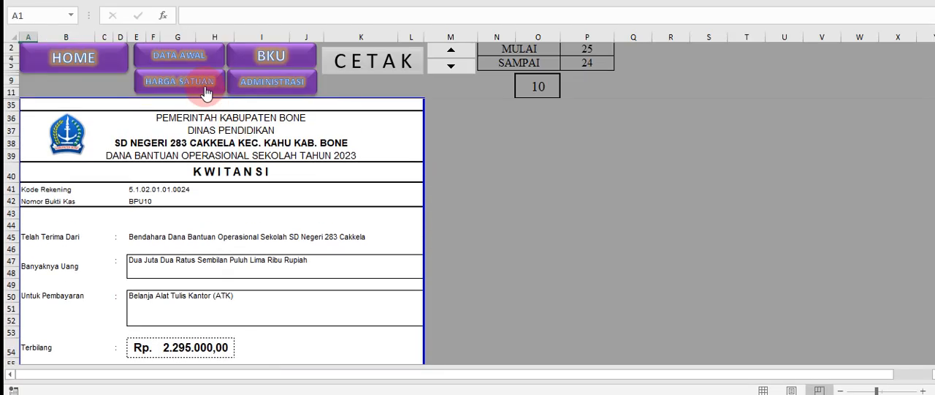
{"action": "left_click", "coordinate": [271, 69]}
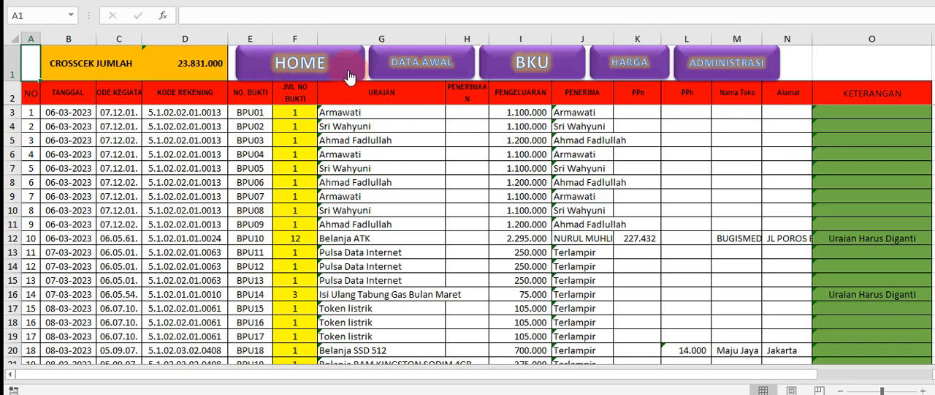
{"action": "left_click", "coordinate": [712, 73]}
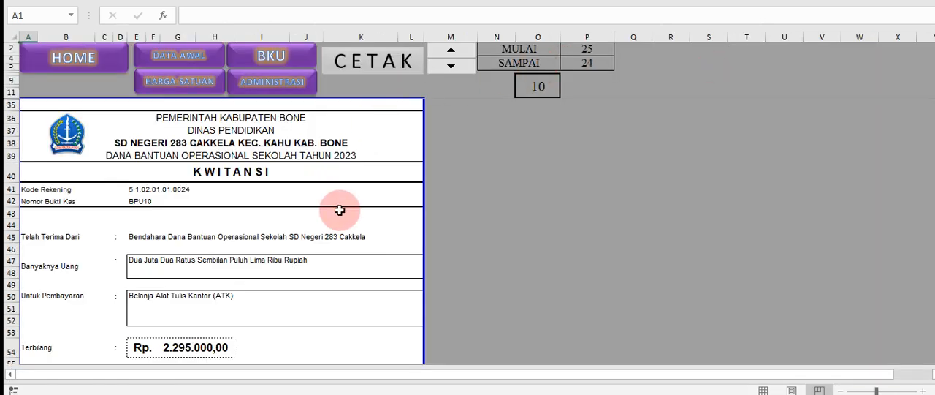
{"action": "scroll", "coordinate": [339, 220], "scroll_direction": "down", "scroll_amount": 20}
{"action": "scroll", "coordinate": [339, 220], "scroll_direction": "down", "scroll_amount": 9}
{"action": "scroll", "coordinate": [334, 215], "scroll_direction": "up", "scroll_amount": 3}
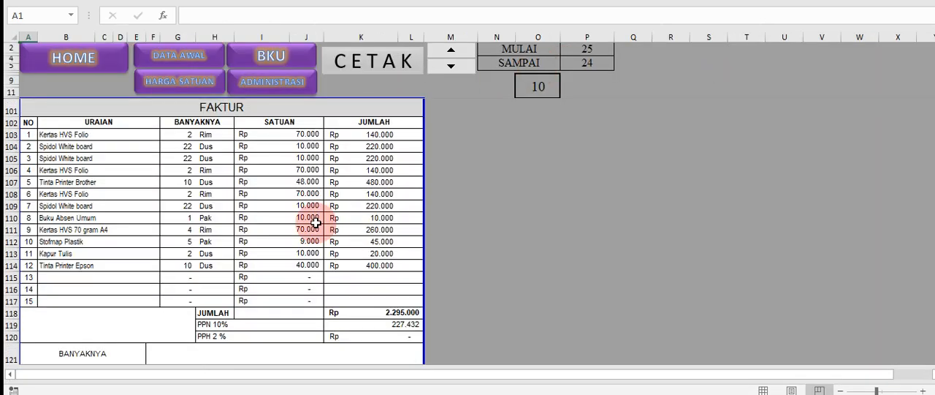
{"action": "left_click_drag", "start_coordinate": [187, 136], "coordinate": [187, 180]}
{"action": "left_click_drag", "start_coordinate": [286, 132], "coordinate": [290, 175]}
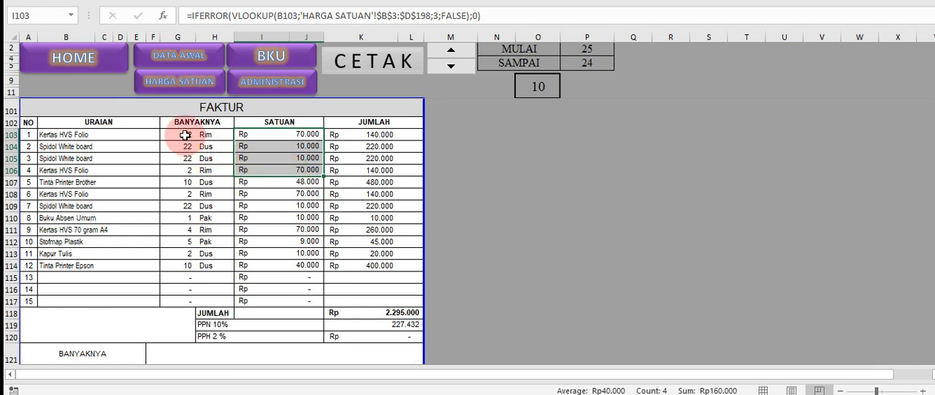
{"action": "left_click", "coordinate": [459, 194]}
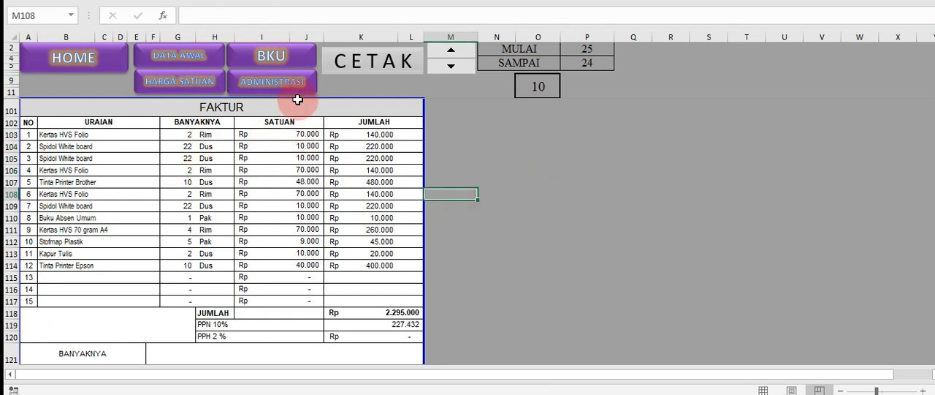
Reopen HARGA SATUAN and examine the description, unit and price cells in the unfilled rows from number 13 onward
{"action": "left_click", "coordinate": [188, 85]}
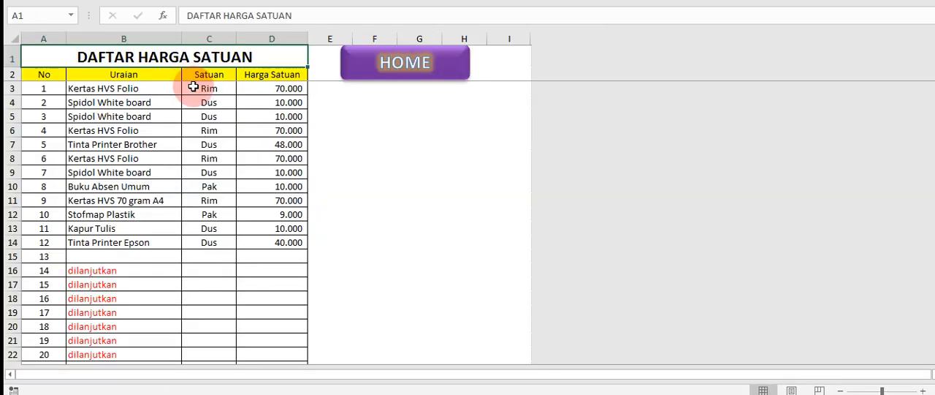
{"action": "left_click", "coordinate": [113, 257]}
{"action": "left_click_drag", "start_coordinate": [113, 257], "coordinate": [109, 329]}
{"action": "left_click_drag", "start_coordinate": [203, 273], "coordinate": [205, 303]}
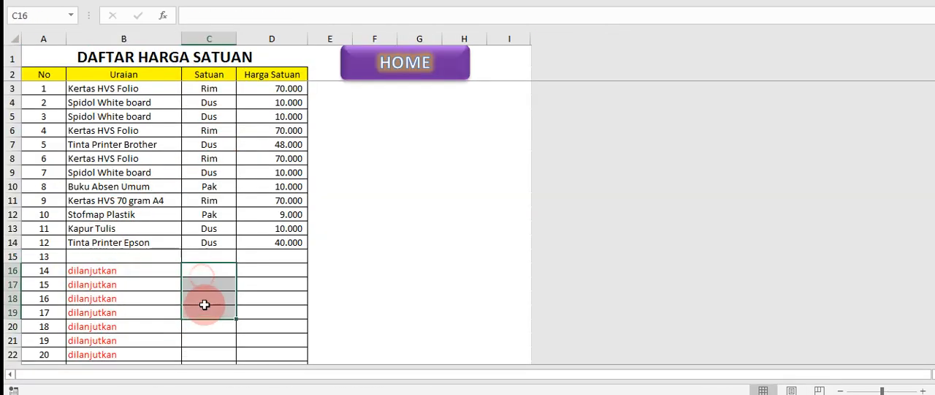
{"action": "left_click", "coordinate": [284, 283]}
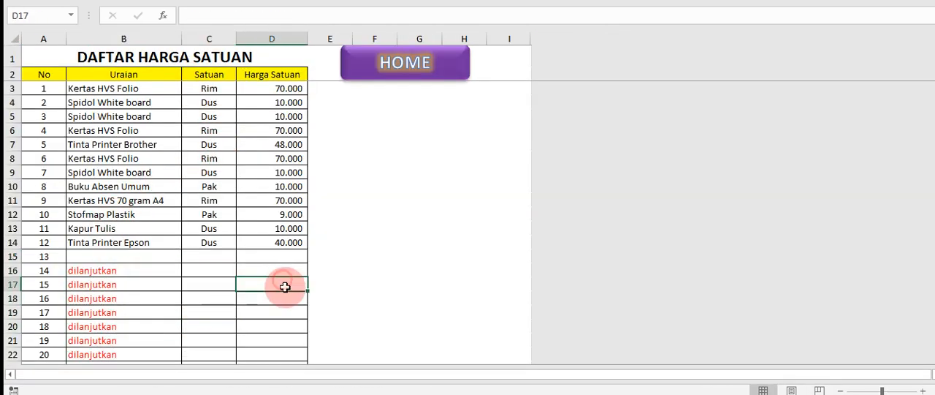
Return to ADMINISTRASI through HOME and review the BPU10 Faktur through its total and tax lines to the Nota Pesanan
{"action": "left_click", "coordinate": [367, 81]}
{"action": "left_click", "coordinate": [449, 170]}
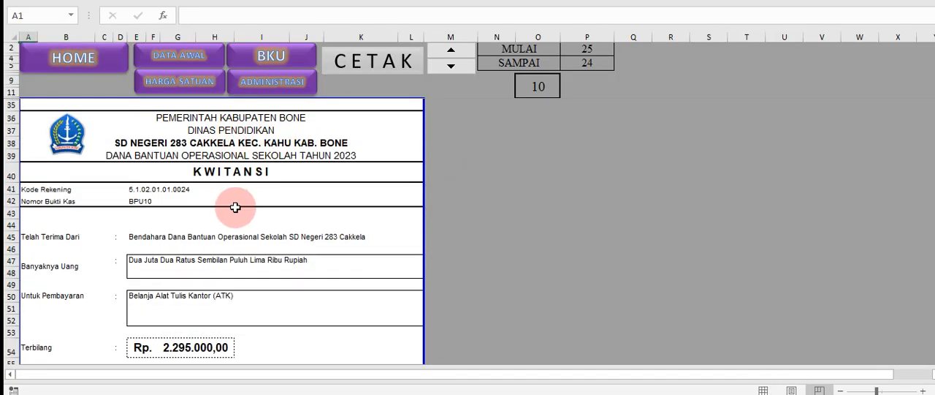
{"action": "scroll", "coordinate": [236, 205], "scroll_direction": "down", "scroll_amount": 20}
{"action": "scroll", "coordinate": [238, 206], "scroll_direction": "down", "scroll_amount": 5}
{"action": "scroll", "coordinate": [209, 214], "scroll_direction": "up", "scroll_amount": 1}
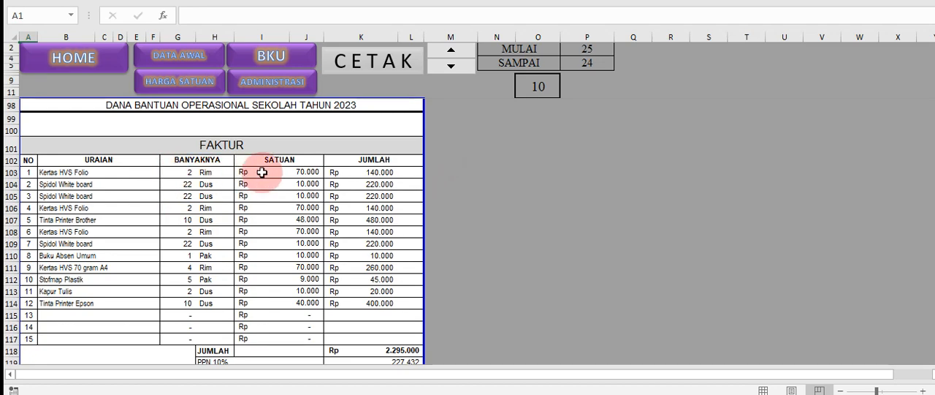
{"action": "scroll", "coordinate": [392, 208], "scroll_direction": "down", "scroll_amount": 1}
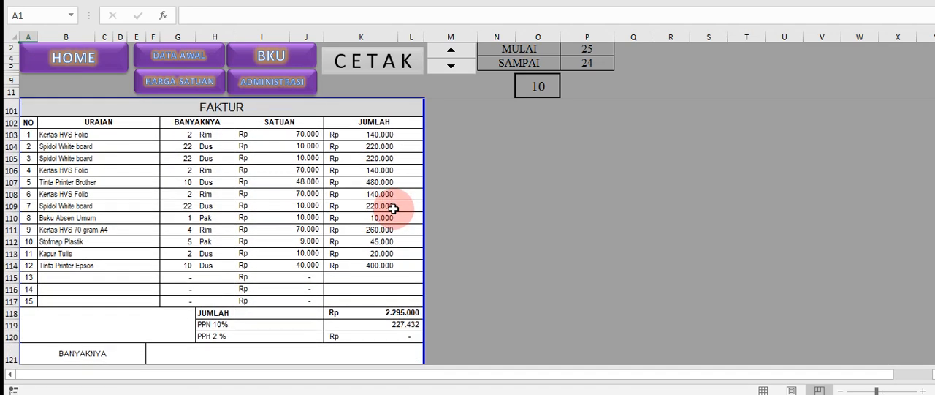
{"action": "scroll", "coordinate": [396, 205], "scroll_direction": "down", "scroll_amount": 10}
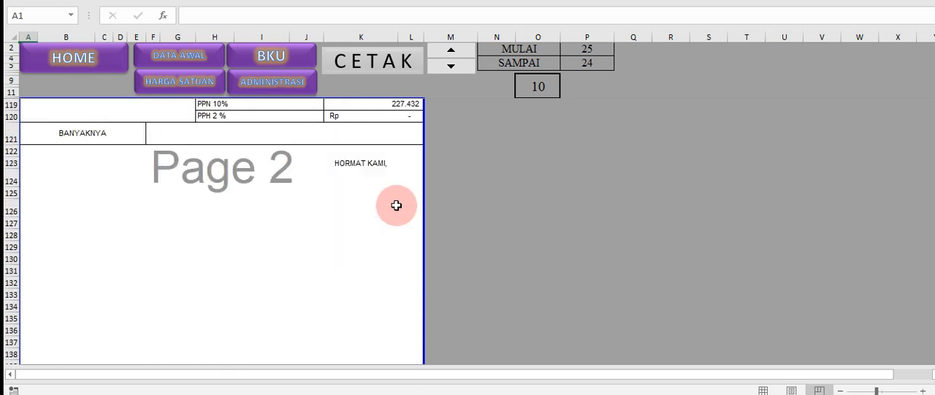
{"action": "scroll", "coordinate": [396, 205], "scroll_direction": "down", "scroll_amount": 9}
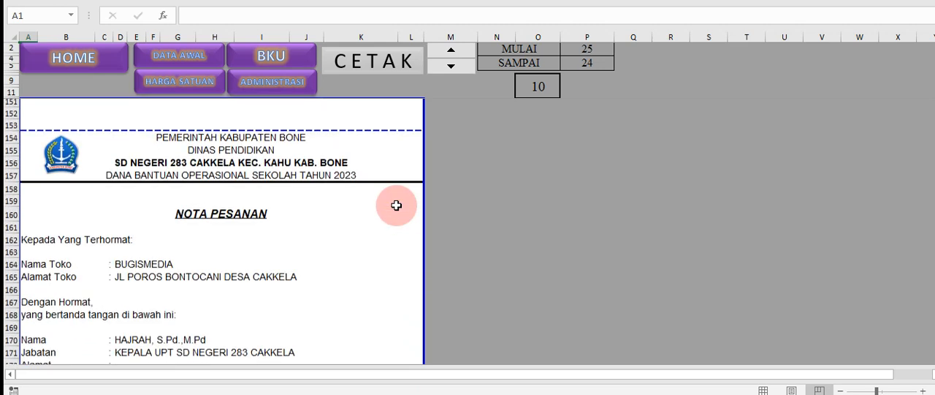
Examine the Nota Pesanan's store address, the signatory's name and position, and the Nama Barang entries
{"action": "left_click", "coordinate": [121, 193]}
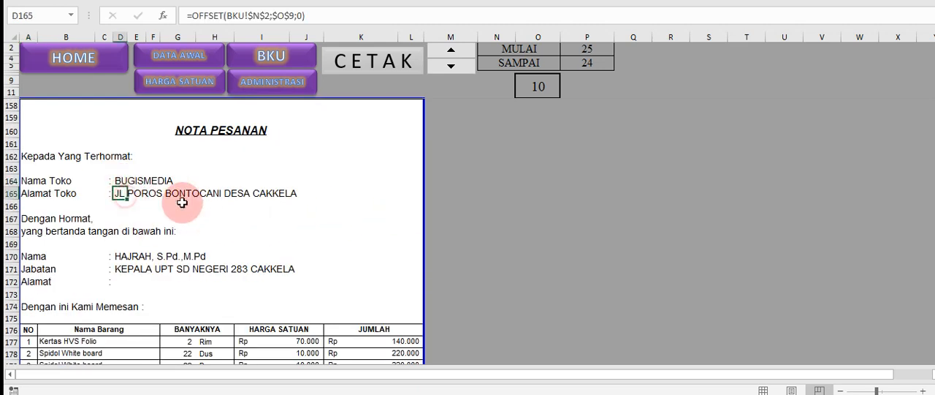
{"action": "scroll", "coordinate": [147, 209], "scroll_direction": "down", "scroll_amount": 1}
{"action": "left_click", "coordinate": [121, 210]}
{"action": "left_click", "coordinate": [121, 223]}
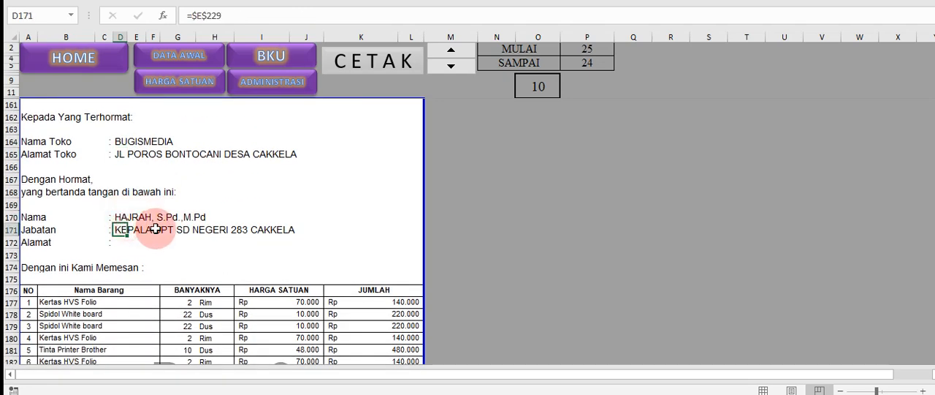
{"action": "scroll", "coordinate": [88, 230], "scroll_direction": "down", "scroll_amount": 3}
{"action": "left_click", "coordinate": [62, 234]}
{"action": "scroll", "coordinate": [74, 231], "scroll_direction": "up", "scroll_amount": 15}
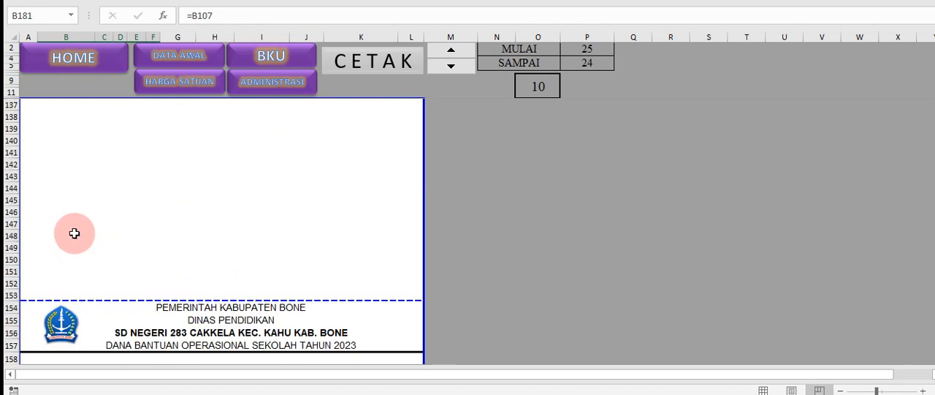
Insert six blank rows above item 15 in the Faktur table, at rows 117 to 122
{"action": "scroll", "coordinate": [75, 231], "scroll_direction": "up", "scroll_amount": 7}
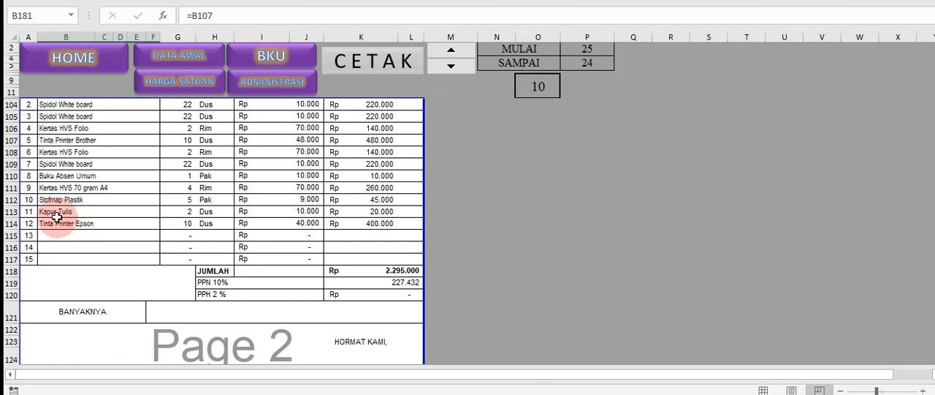
{"action": "left_click", "coordinate": [60, 212]}
{"action": "scroll", "coordinate": [61, 220], "scroll_direction": "up", "scroll_amount": 1}
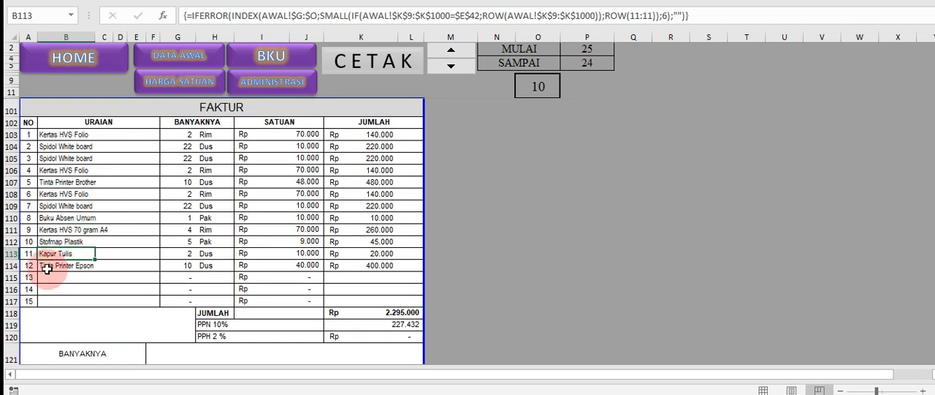
{"action": "left_click", "coordinate": [30, 289]}
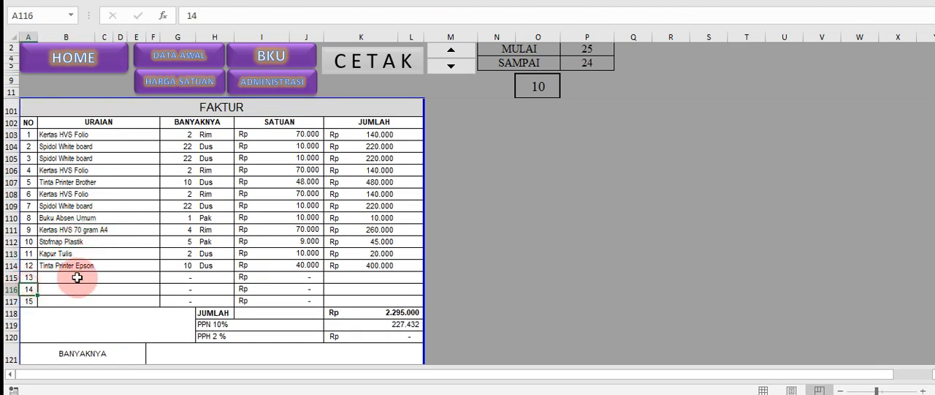
{"action": "scroll", "coordinate": [88, 263], "scroll_direction": "down", "scroll_amount": 1}
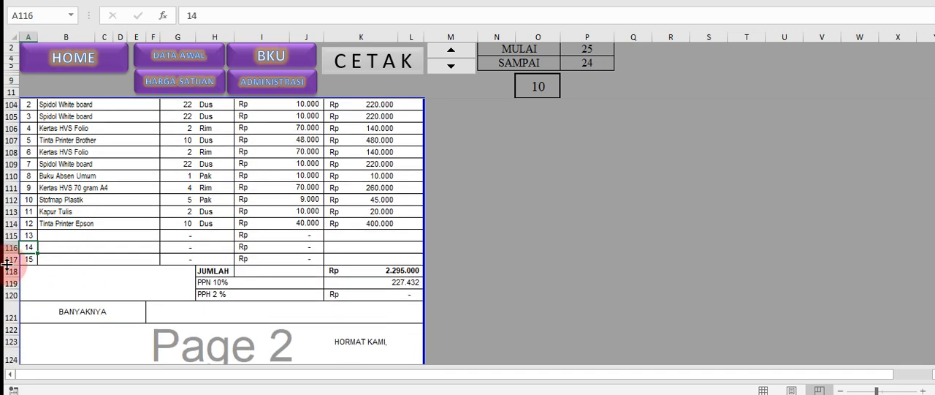
{"action": "left_click_drag", "start_coordinate": [8, 258], "coordinate": [15, 327]}
{"action": "right_click", "coordinate": [15, 328]}
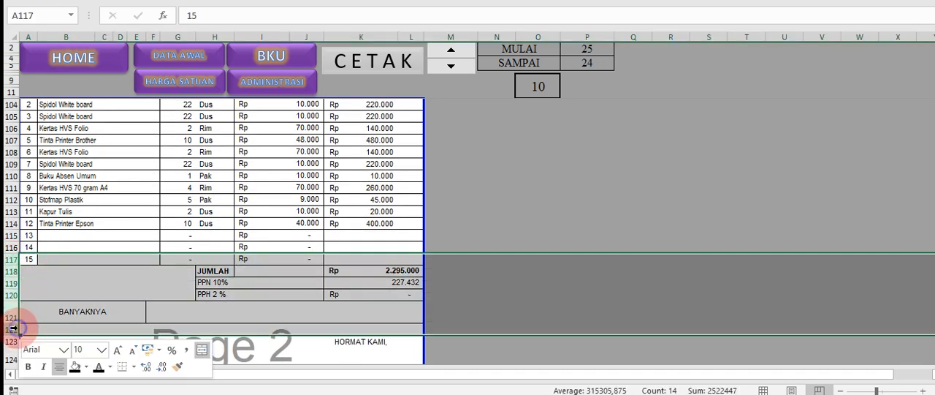
{"action": "left_click", "coordinate": [54, 149]}
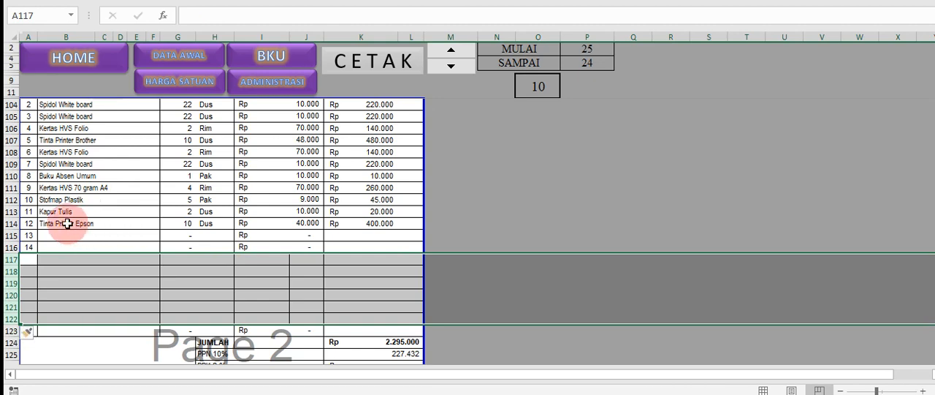
Fill item 12's URAIAN and BANYAKNYA formulas down through row 122 of the Faktur table
{"action": "left_click_drag", "start_coordinate": [71, 225], "coordinate": [399, 319]}
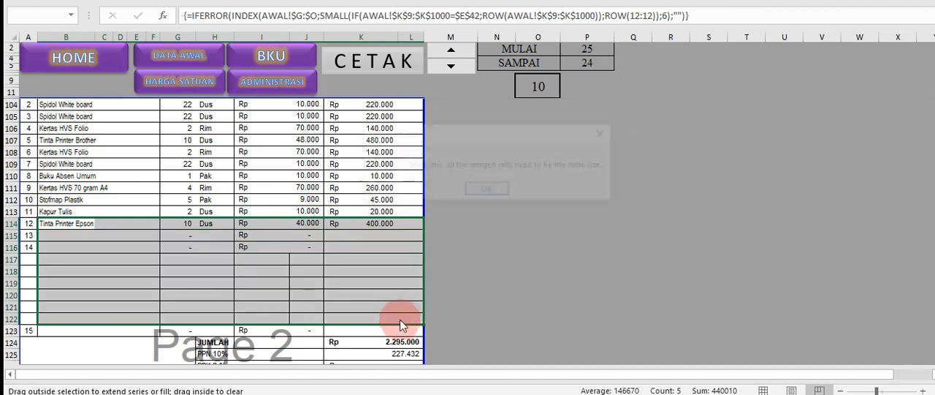
{"action": "left_click", "coordinate": [493, 194]}
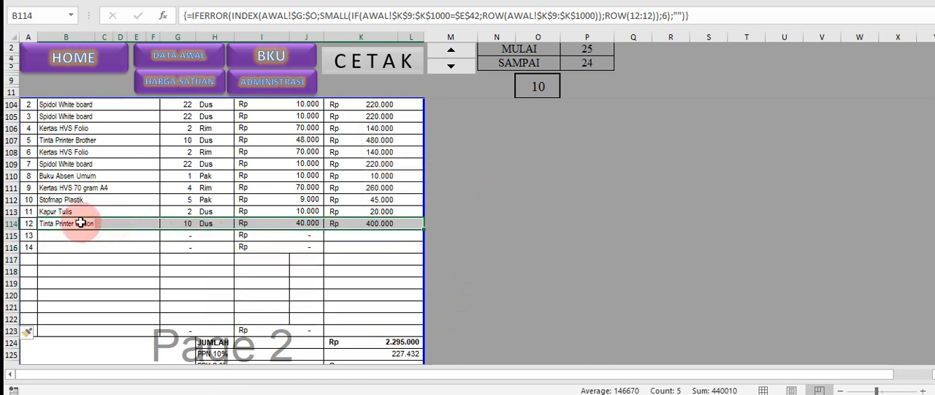
{"action": "left_click", "coordinate": [80, 225]}
{"action": "left_click_drag", "start_coordinate": [93, 229], "coordinate": [74, 323]}
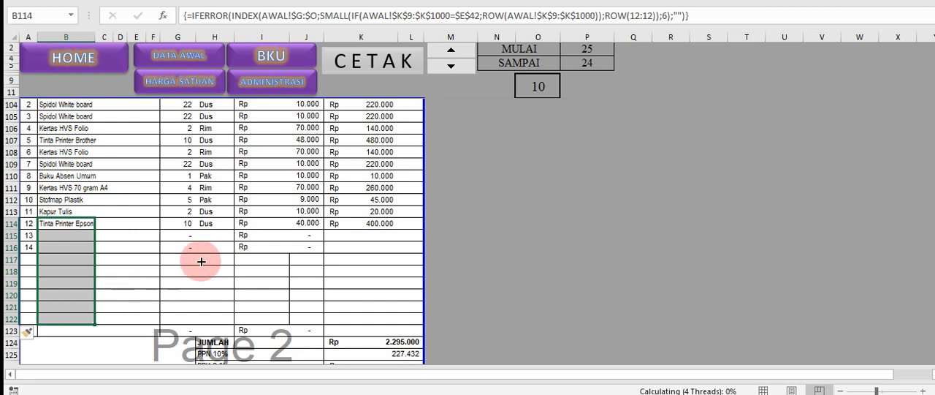
{"action": "left_click", "coordinate": [181, 224]}
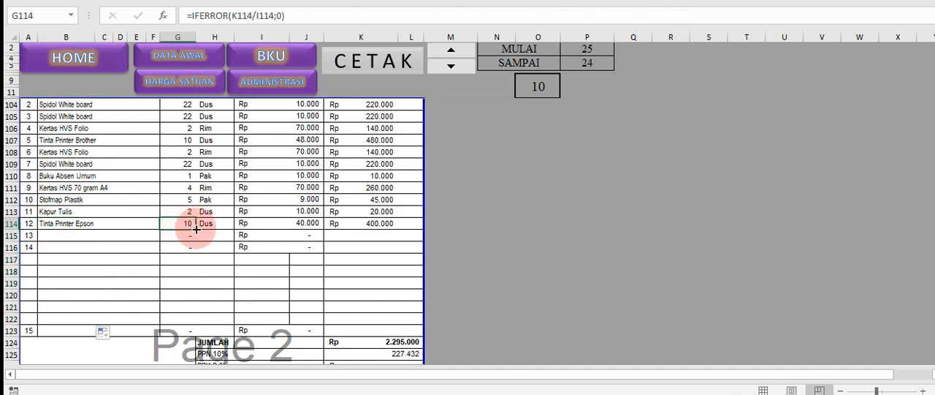
{"action": "left_click_drag", "start_coordinate": [196, 230], "coordinate": [168, 319]}
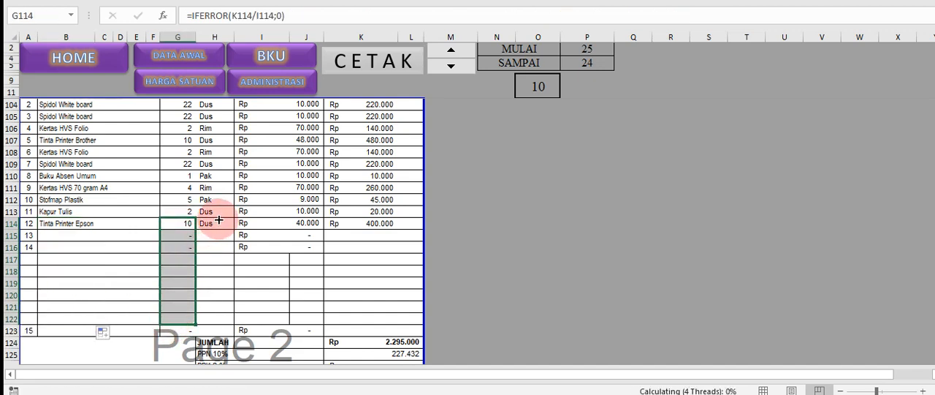
Try to fill item 12's SATUAN price formula down through the inserted Faktur rows
{"action": "left_click", "coordinate": [217, 221]}
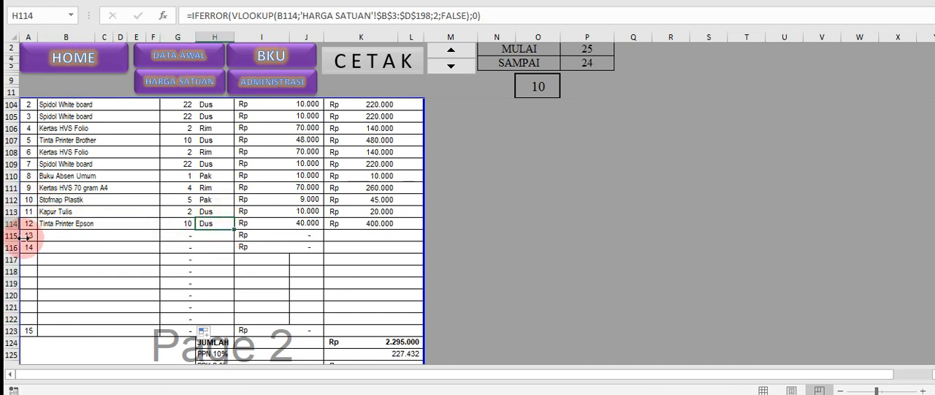
{"action": "left_click", "coordinate": [304, 224]}
{"action": "left_click_drag", "start_coordinate": [322, 229], "coordinate": [301, 327]}
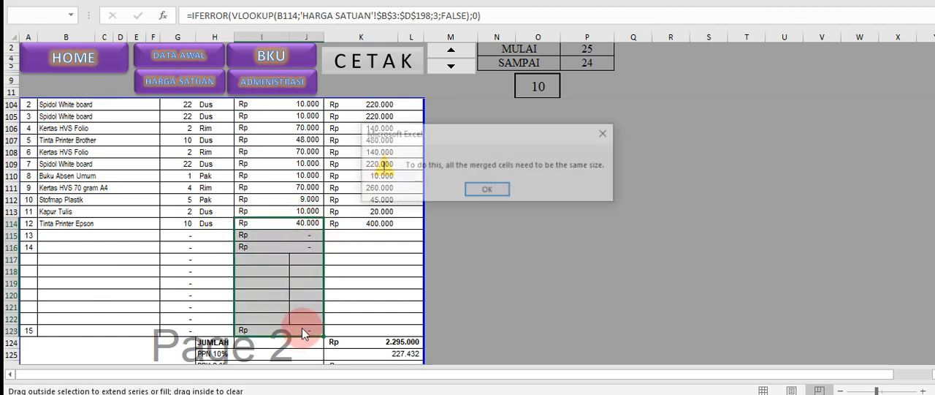
{"action": "left_click", "coordinate": [476, 191]}
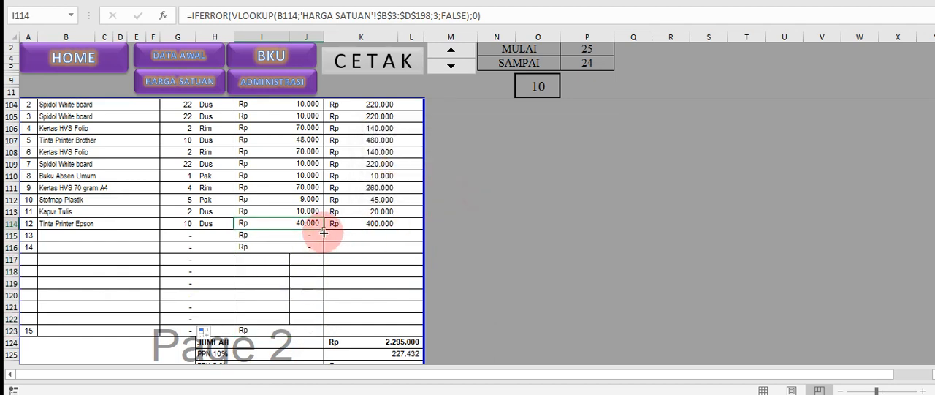
{"action": "left_click_drag", "start_coordinate": [321, 229], "coordinate": [304, 324]}
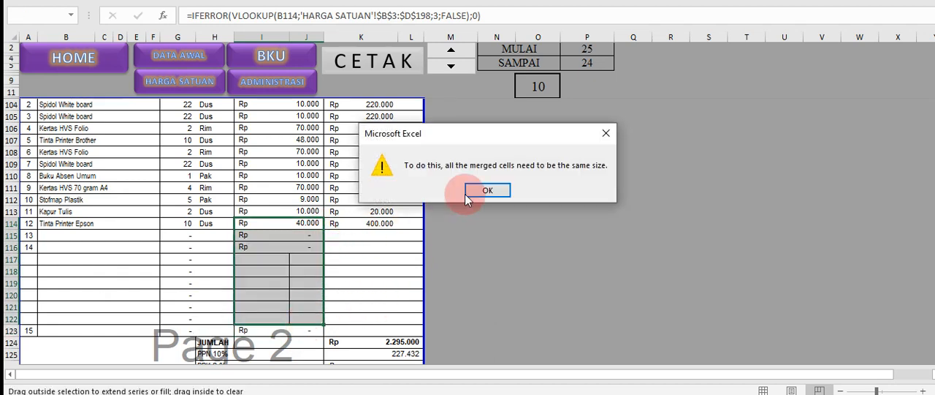
{"action": "left_click", "coordinate": [487, 190]}
Fill item 14's SATUAN price formula down through row 122 and item 12's JUMLAH formula down through row 123
{"action": "left_click", "coordinate": [300, 249]}
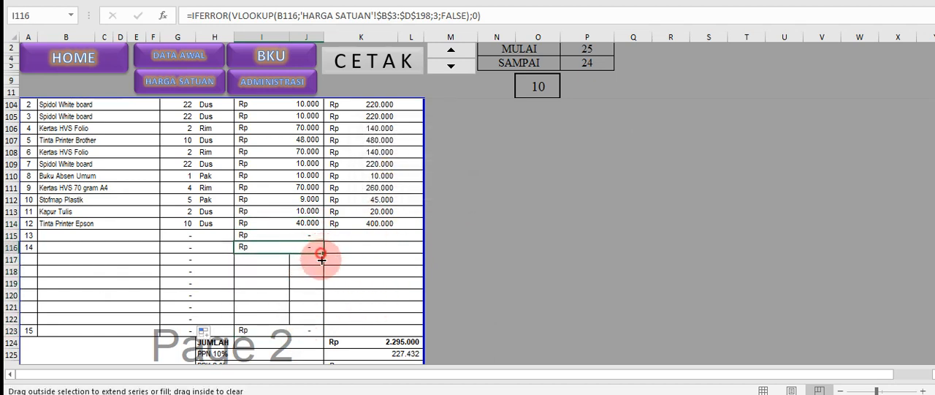
{"action": "left_click_drag", "start_coordinate": [321, 256], "coordinate": [309, 314]}
{"action": "left_click", "coordinate": [383, 244]}
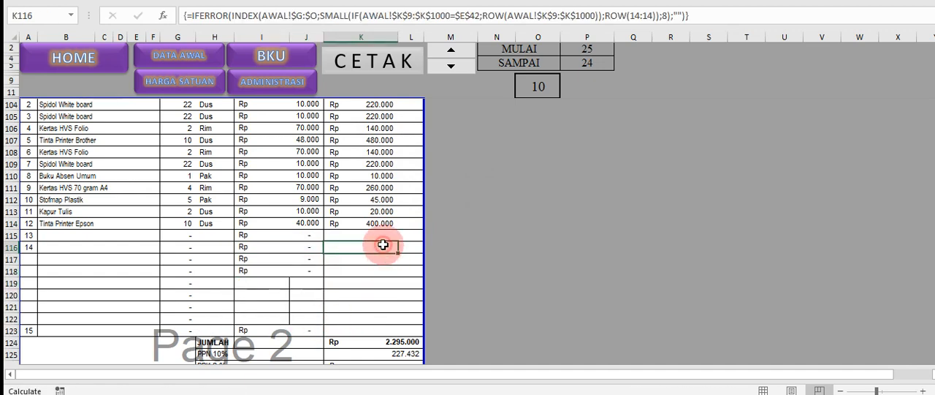
{"action": "left_click", "coordinate": [373, 256]}
{"action": "left_click", "coordinate": [409, 259]}
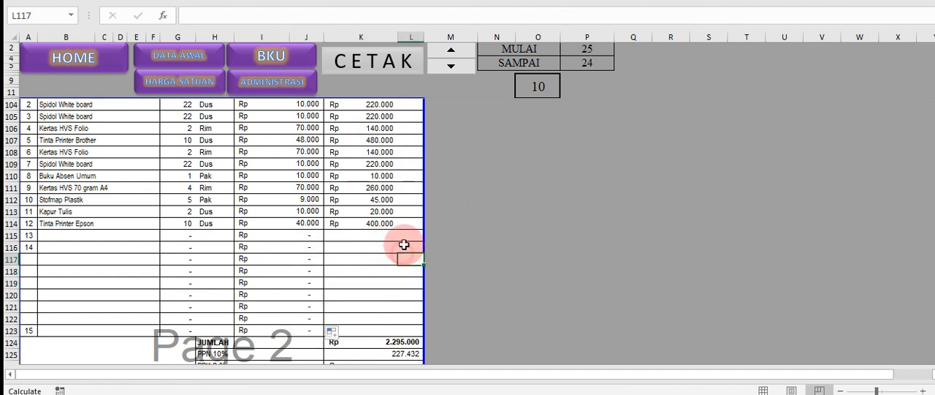
{"action": "left_click", "coordinate": [366, 226]}
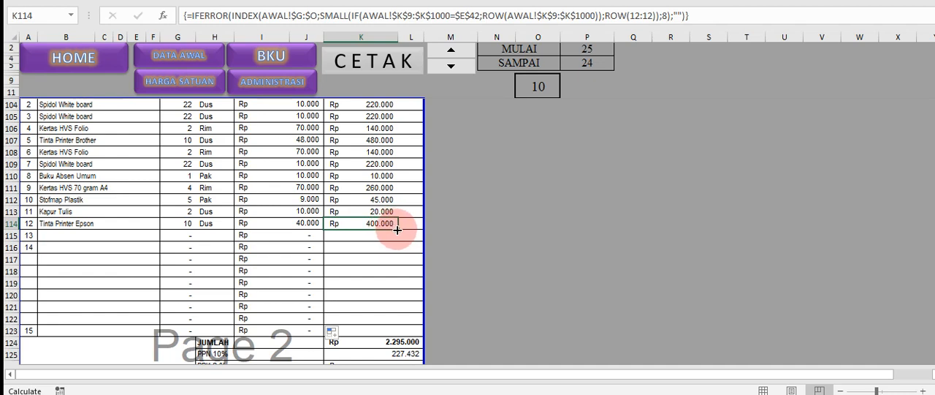
{"action": "left_click_drag", "start_coordinate": [396, 230], "coordinate": [384, 316]}
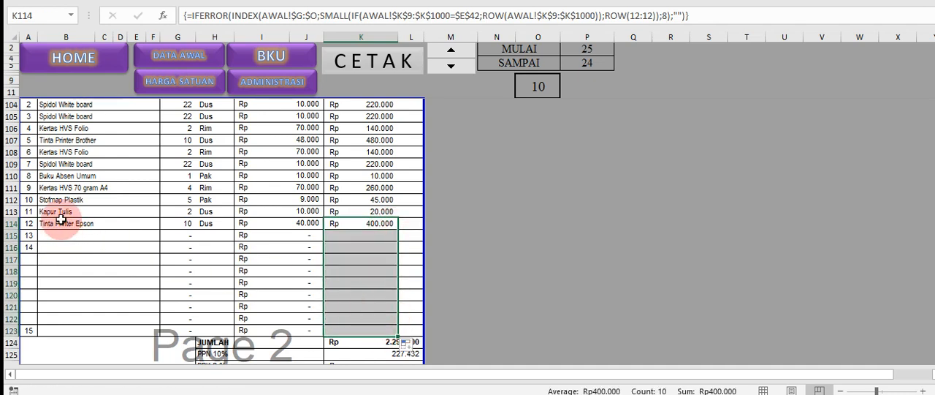
Review the Faktur's item descriptions, inserted rows and total lines, and return to HOME
{"action": "left_click", "coordinate": [71, 187]}
{"action": "scroll", "coordinate": [71, 187], "scroll_direction": "up", "scroll_amount": 1}
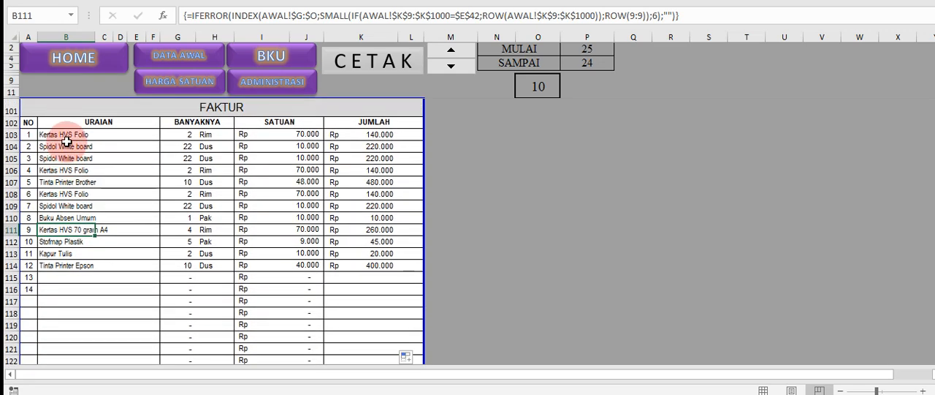
{"action": "left_click_drag", "start_coordinate": [68, 145], "coordinate": [71, 256]}
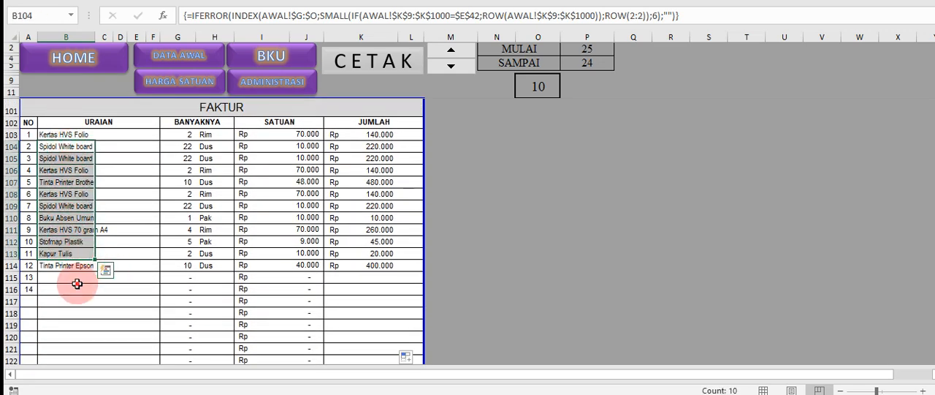
{"action": "left_click", "coordinate": [71, 323]}
{"action": "scroll", "coordinate": [71, 328], "scroll_direction": "down", "scroll_amount": 4}
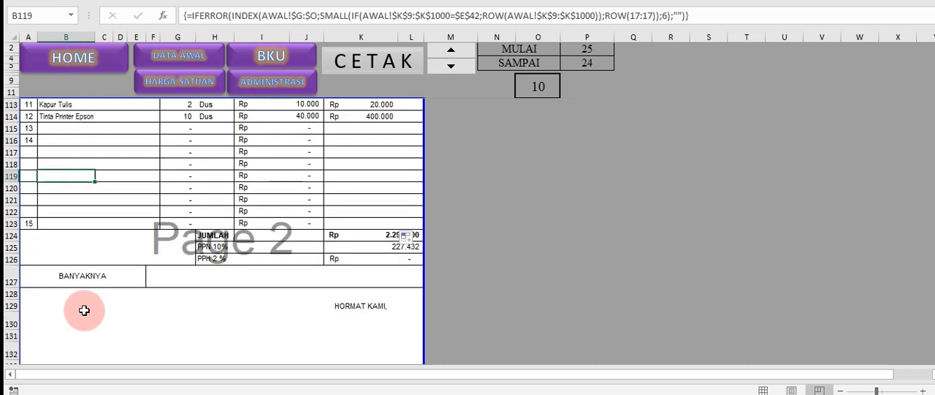
{"action": "scroll", "coordinate": [405, 299], "scroll_direction": "up", "scroll_amount": 1}
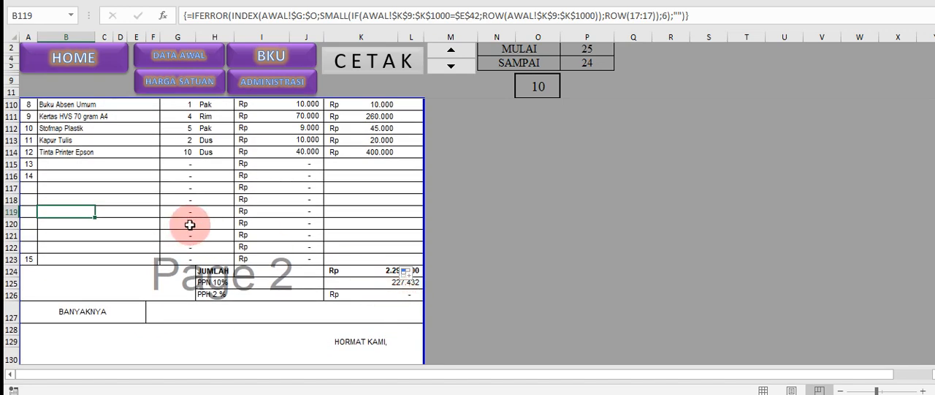
{"action": "left_click", "coordinate": [86, 59]}
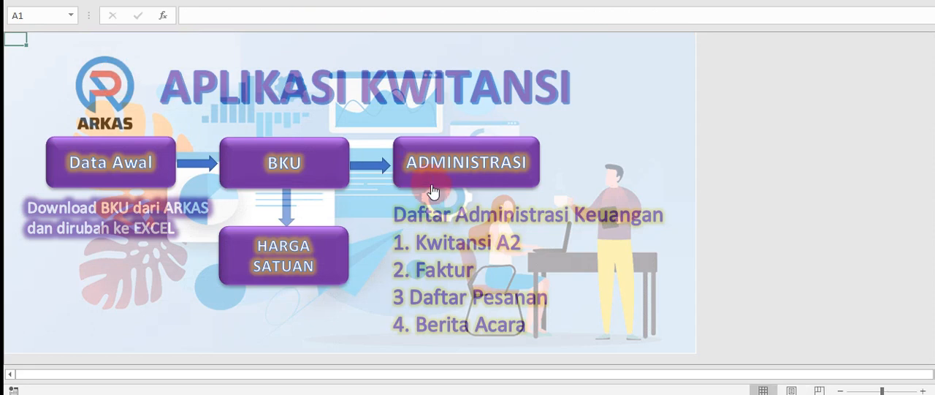